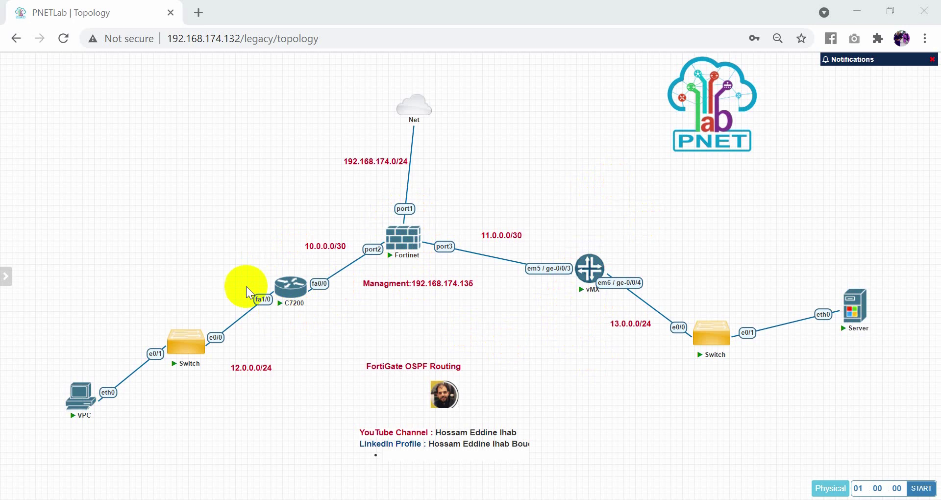
Open the C7200 router's console and answer no to the initial configuration dialog
mouse_move(169, 369)
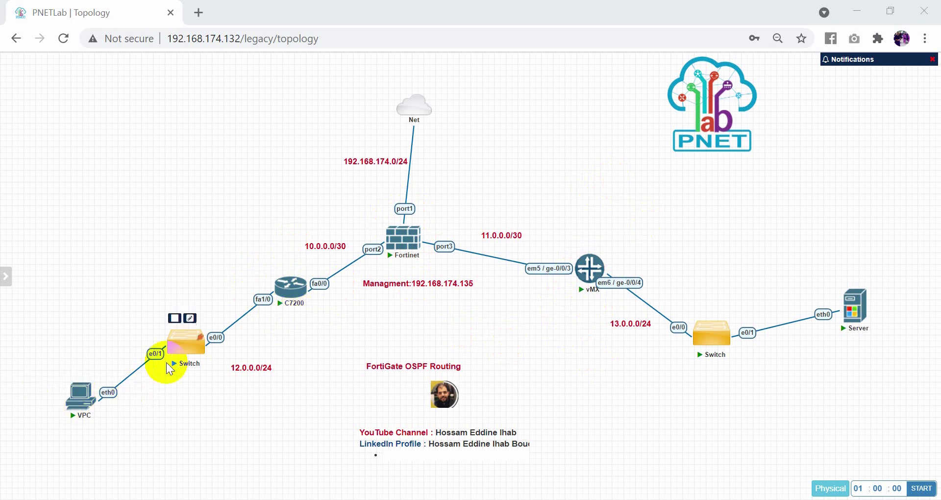
mouse_move(71, 415)
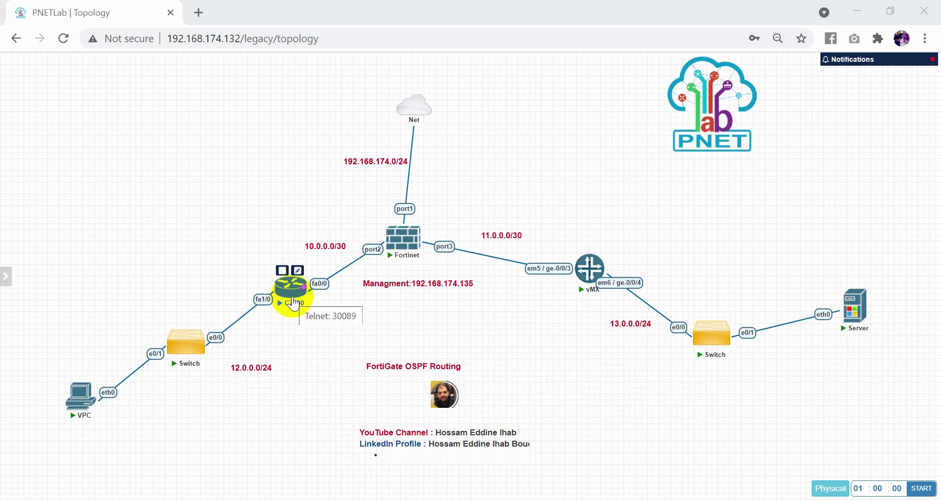
click(293, 304)
click(472, 138)
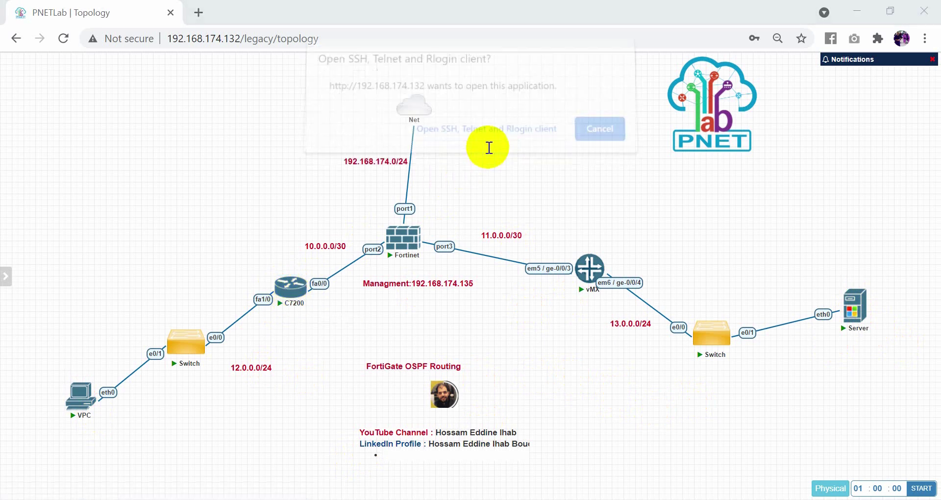
drag(287, 54, 619, 167)
key(Return)
key(Return)
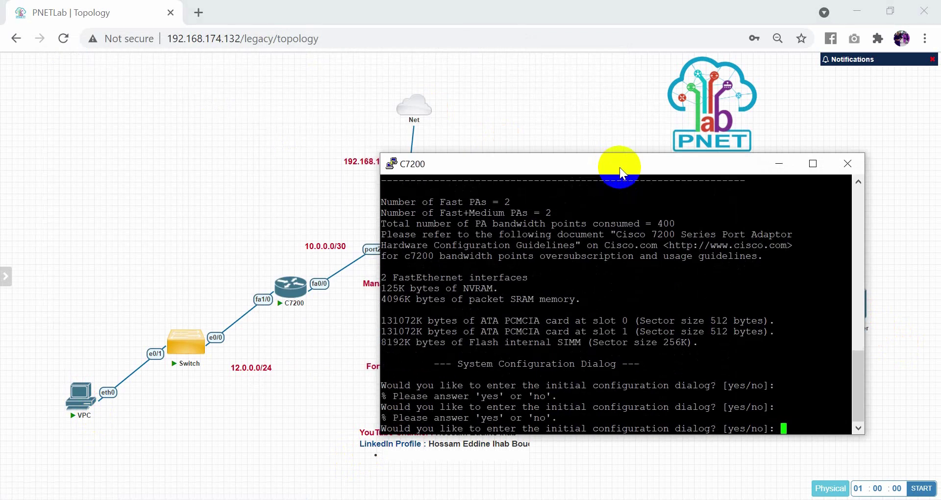
text(no)
key(Return)
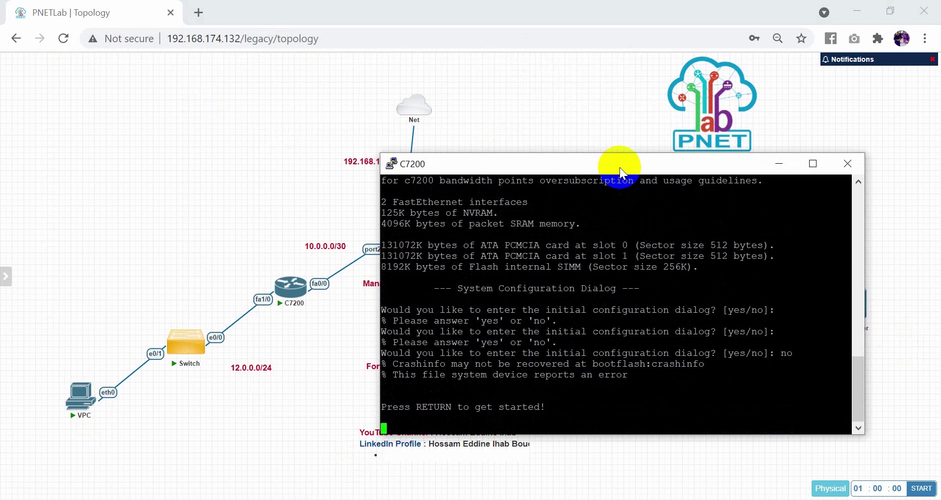
Enter privileged mode and global configuration mode on the C7200 router
key(Return)
key(Return)
key(Return)
text(ena)
key(Return)
key(Return)
key(Return)
text(conf t)
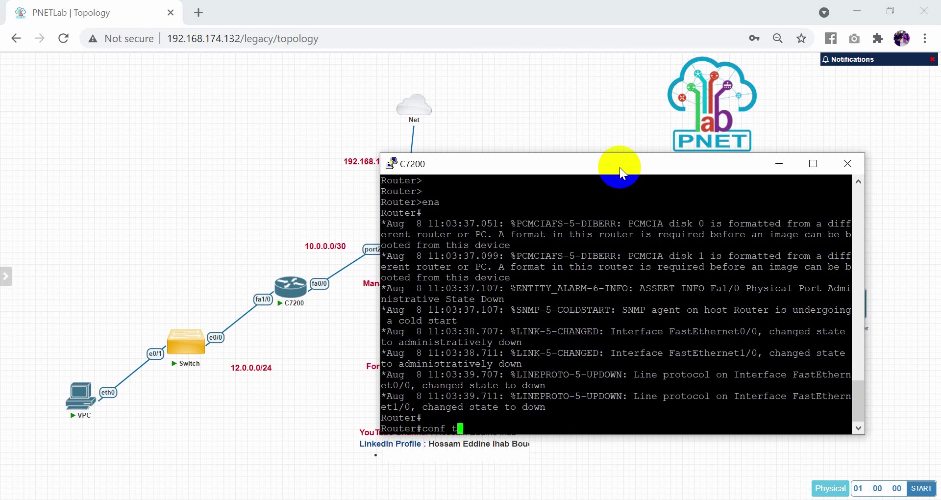
key(Return)
Assign IP address 12.0.0.1 with mask 255.255.255.0 to interface fa1/0
text(int fa1/0)
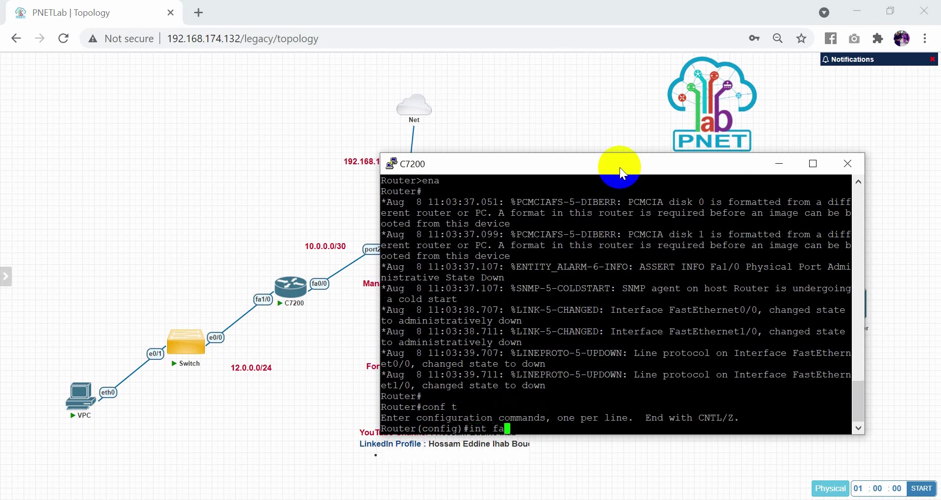
key(Return)
text(ip ad)
key(Tab)
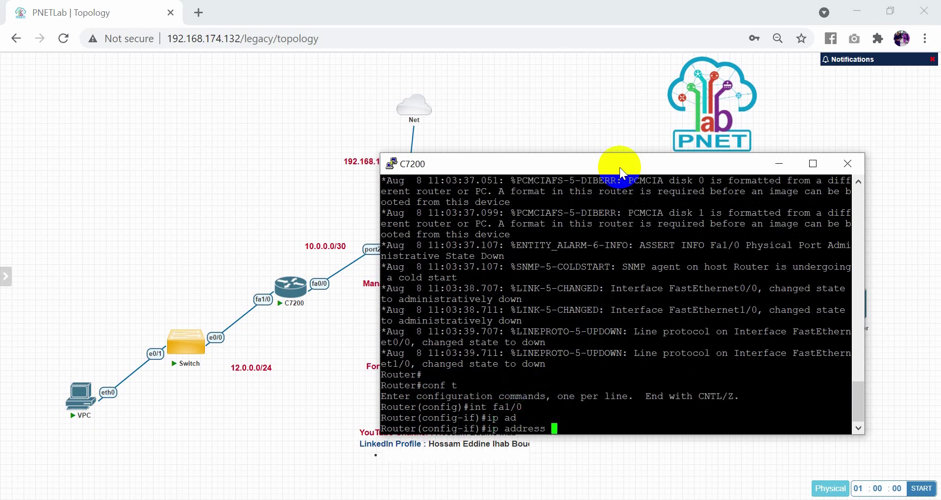
text(12.0.0.1 255.255.255.0)
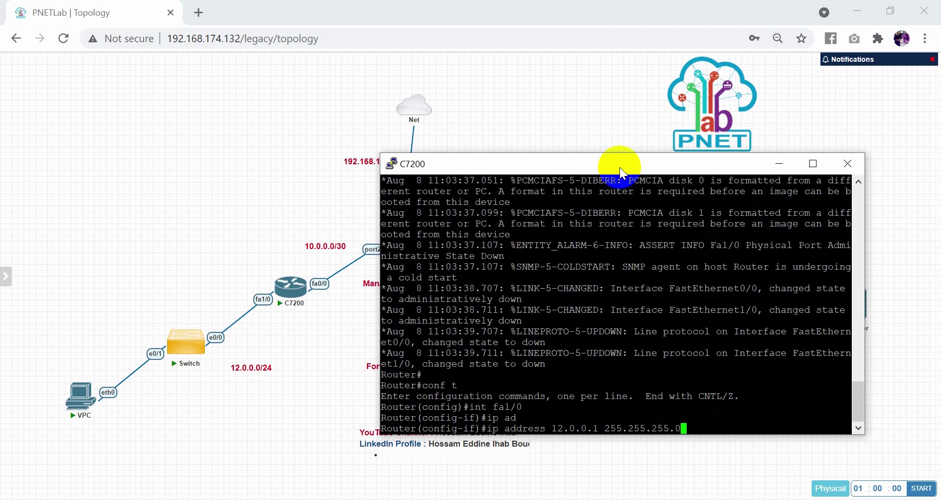
key(Return)
Enable interface fa1/0 with no shutdown and exit to global configuration mode
text(no shu)
key(Tab)
key(Return)
key(Return)
text(exit)
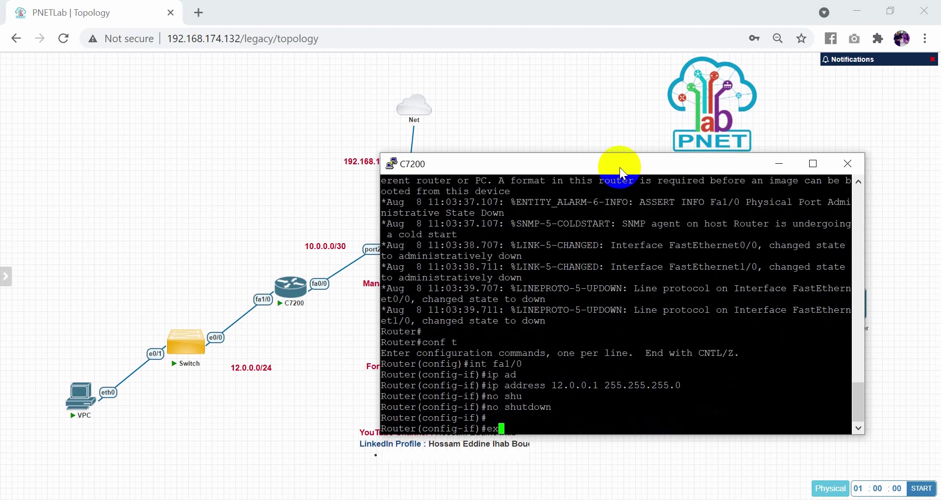
key(Return)
text(int ge)
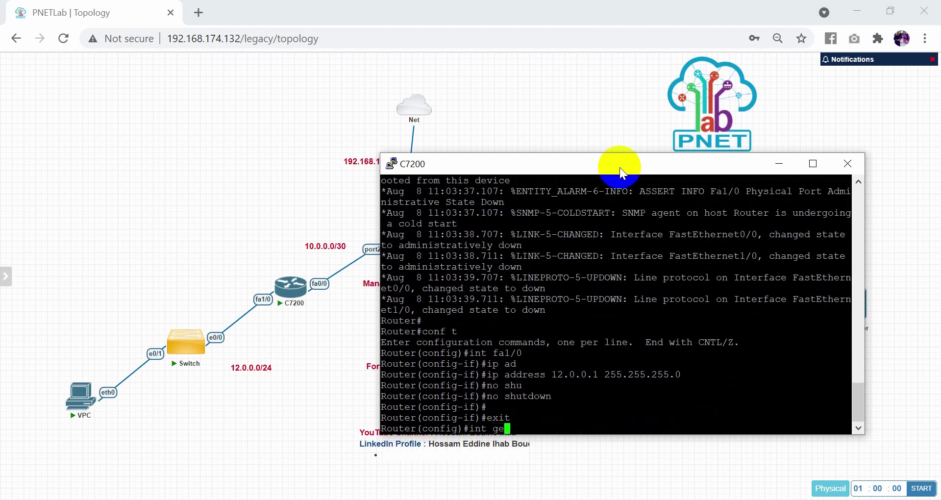
key(BackSpace)
key(Tab)
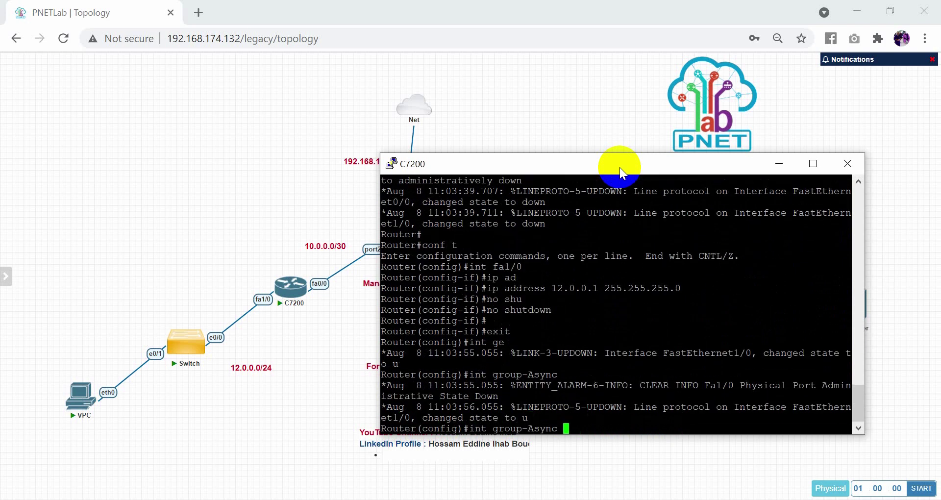
key(BackSpace)
key(BackSpace)
key(BackSpace)
key(BackSpace)
key(BackSpace)
key(BackSpace)
key(BackSpace)
key(BackSpace)
key(BackSpace)
key(BackSpace)
key(BackSpace)
key(BackSpace)
key(BackSpace)
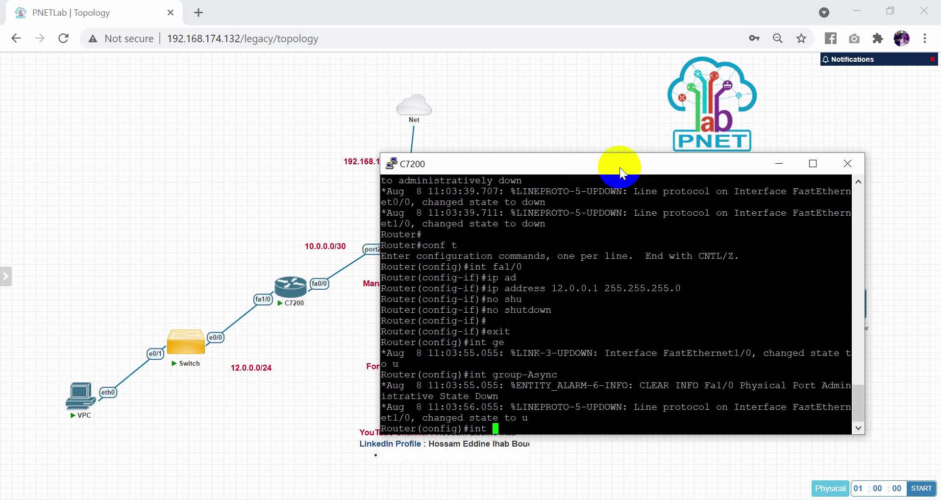
Assign IP address 10.0.0.1 with mask 255.255.255.252 to interface fa0/0
text(er)
key(Tab)
text(g)
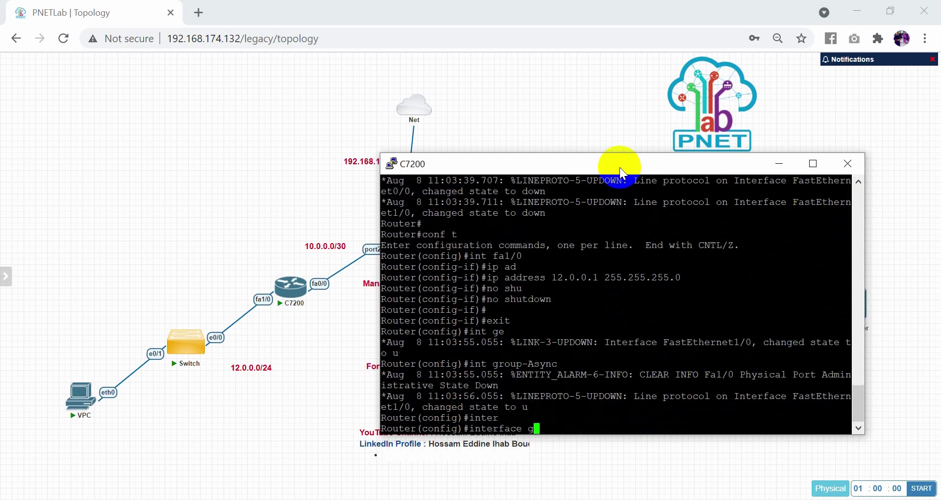
key(BackSpace)
text(fa0/0)
key(Return)
text(ig-if)#i)
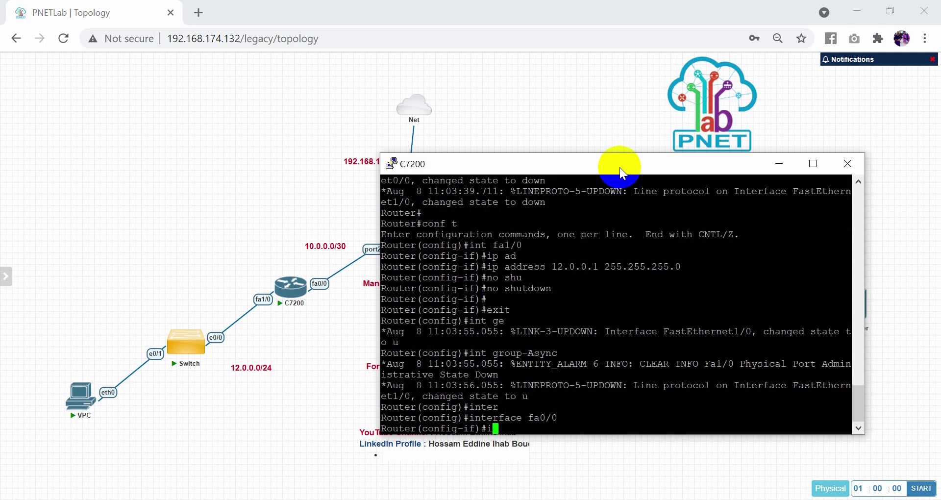
text(p ad)
key(Tab)
text(10.0.0.1 )
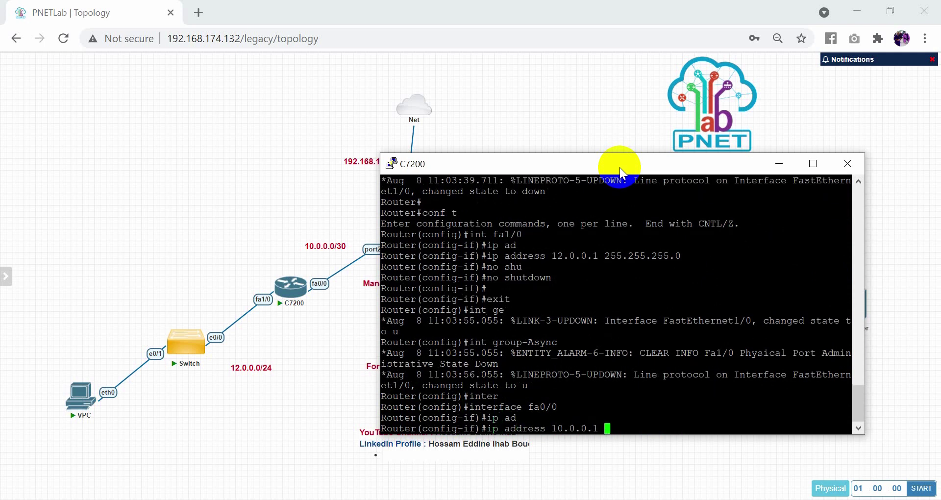
text(255.255.255)
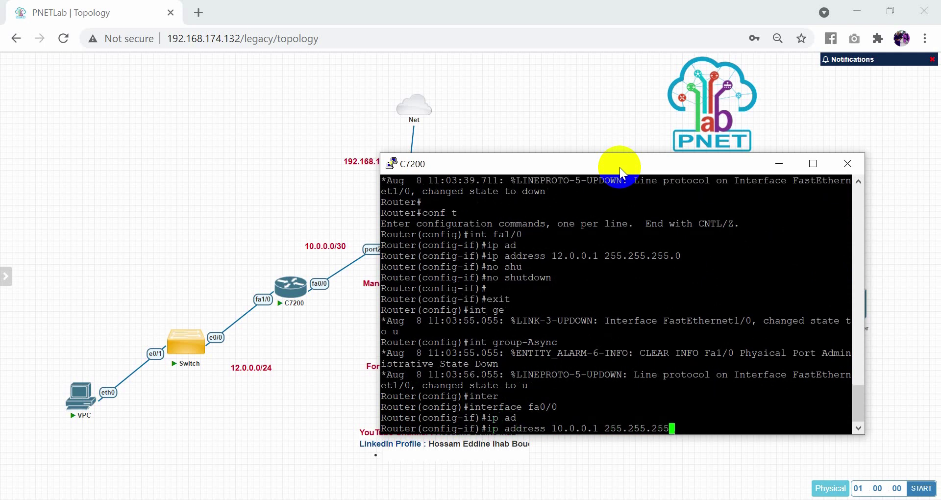
key(BackSpace)
text(2)
key(Return)
Enable interface fa0/0 with no shutdown and exit to global configuration mode
text(no shu)
key(Tab)
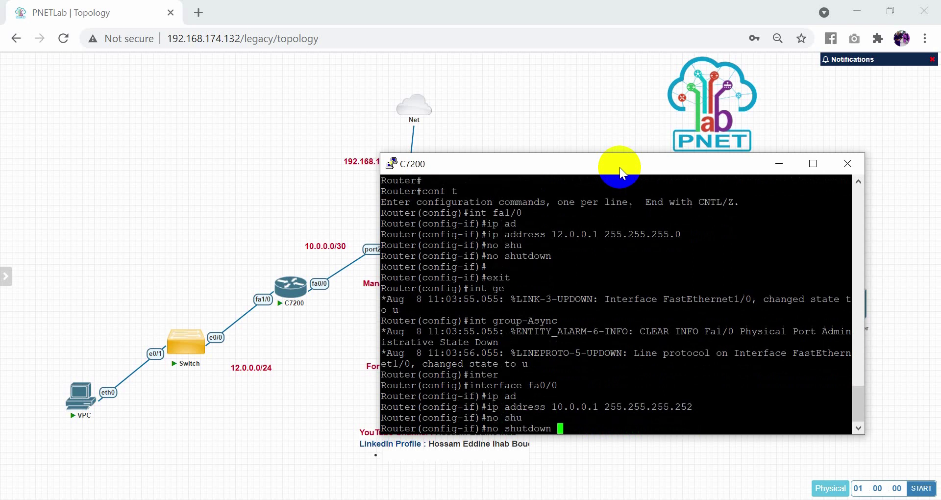
key(Return)
key(Return)
text(ex)
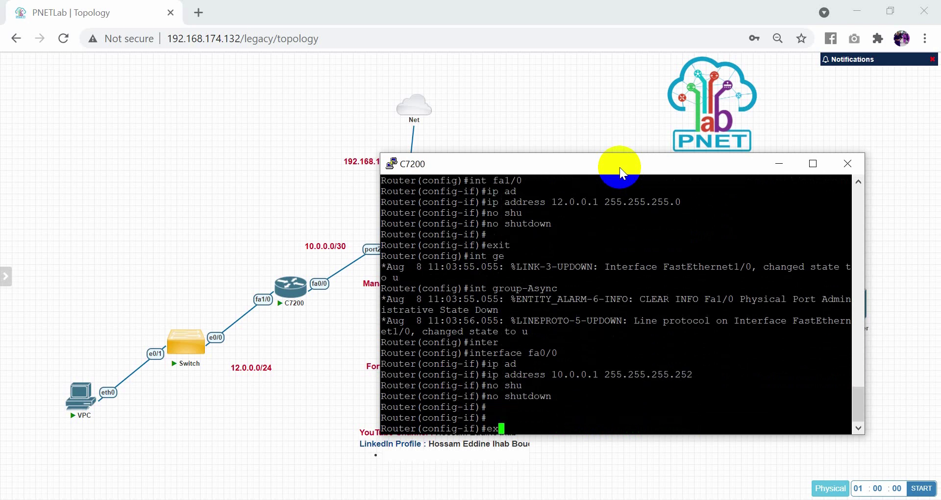
text(it)
key(Return)
text(router)
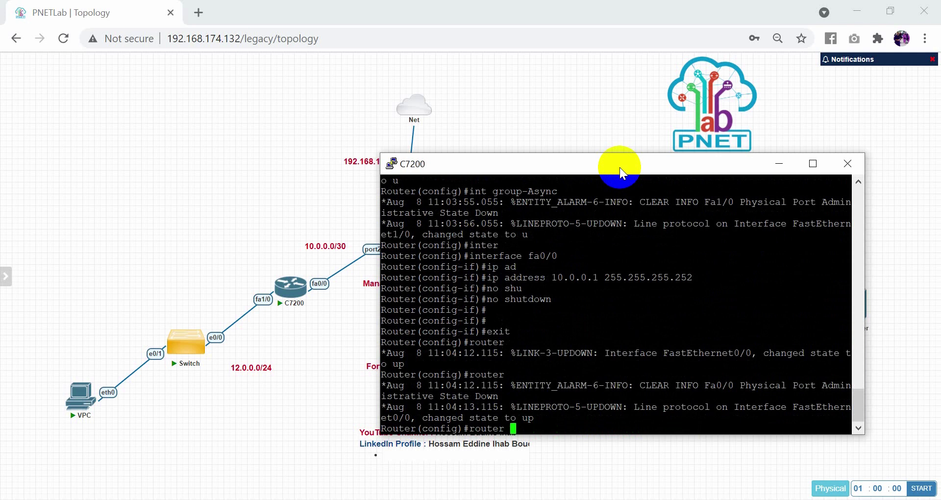
key(BackSpace)
key(BackSpace)
key(BackSpace)
key(BackSpace)
key(BackSpace)
key(BackSpace)
key(BackSpace)
Enable OSPF process 1 in area 0 on interface f1/0 and exit the interface configuration
text(int)
key(Tab)
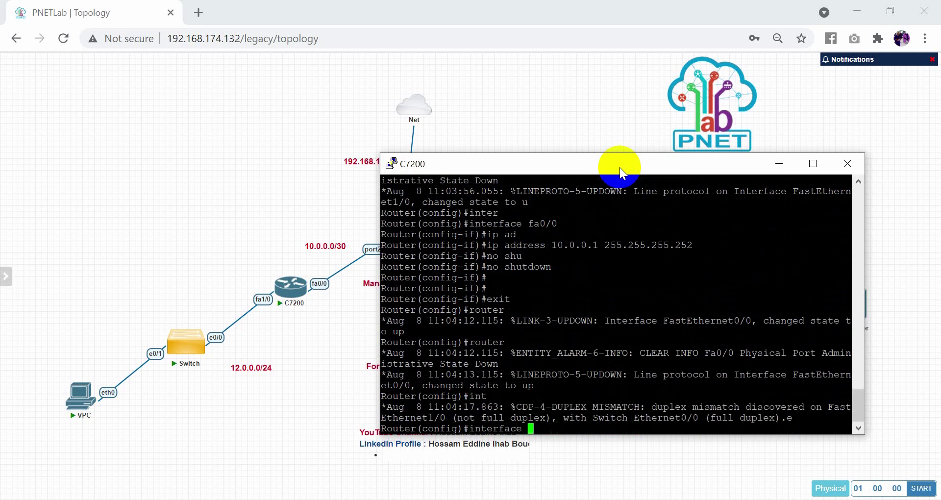
text(f1/0)
key(Return)
text(ip os)
key(Tab)
text(1 ar)
key(Tab)
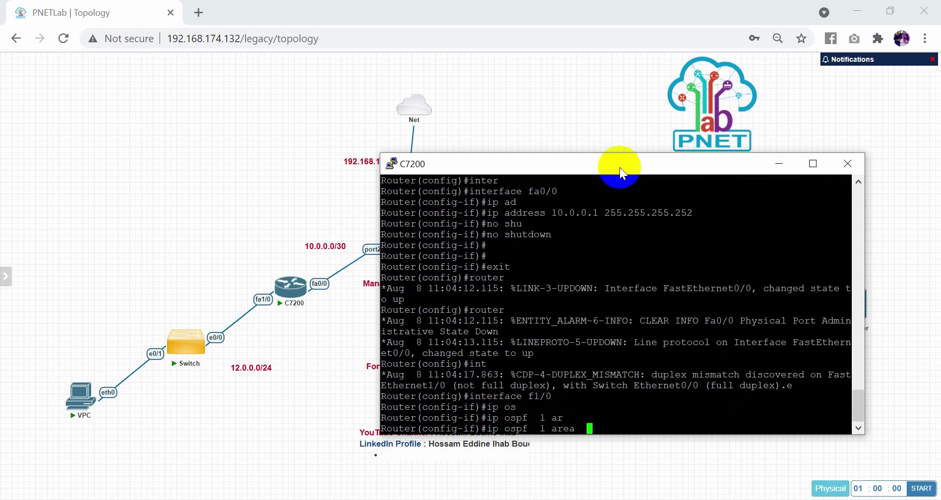
text(0)
key(Return)
text(exit)
key(Return)
Enable OSPF process 1 in area 0 on interface f0/0
text(int )
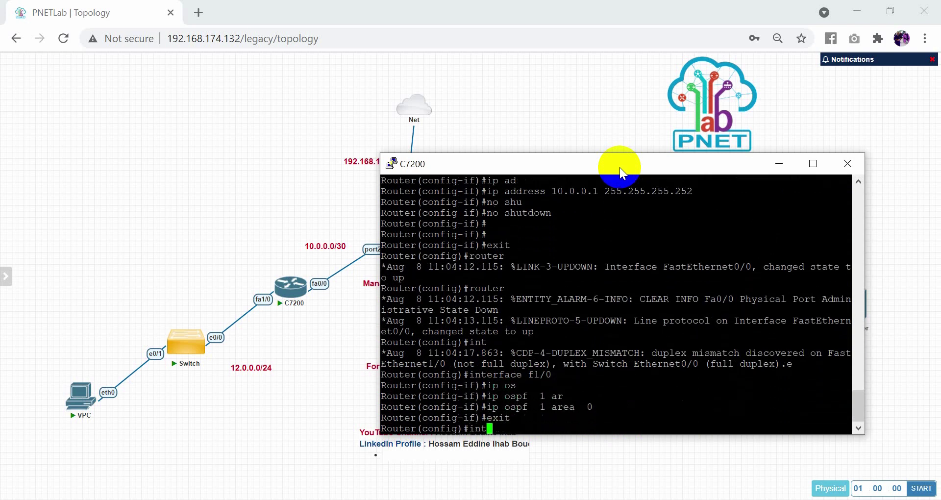
text(f0/0)
key(Return)
text(ip os)
key(Tab)
text(1 )
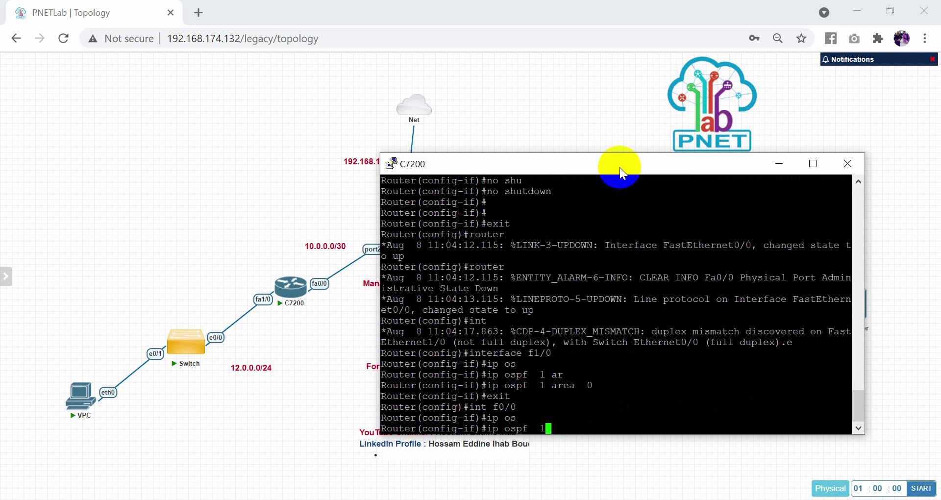
text(ar)
key(Tab)
text(0)
key(Return)
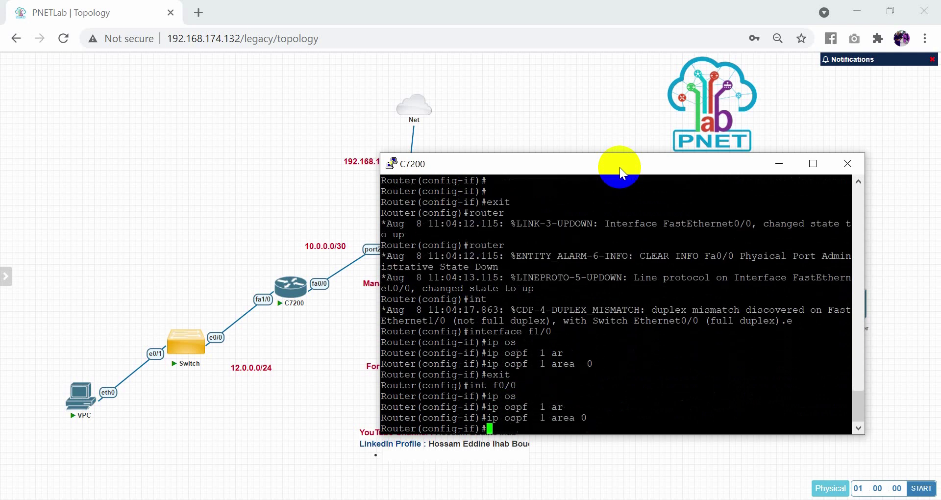
End configuration mode on the C7200 router and save the configuration with wr
text(end)
key(Return)
key(Return)
key(Return)
key(Return)
key(Return)
key(Return)
key(Return)
key(Return)
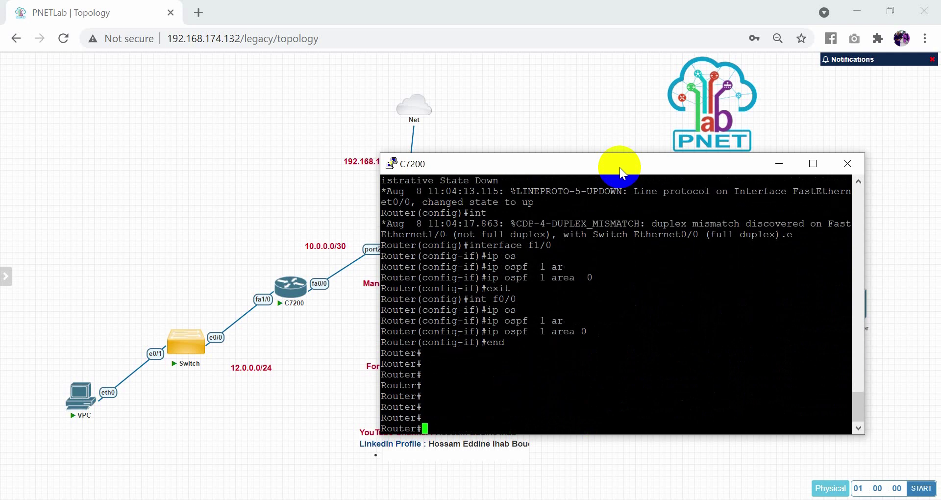
key(Return)
text(wr)
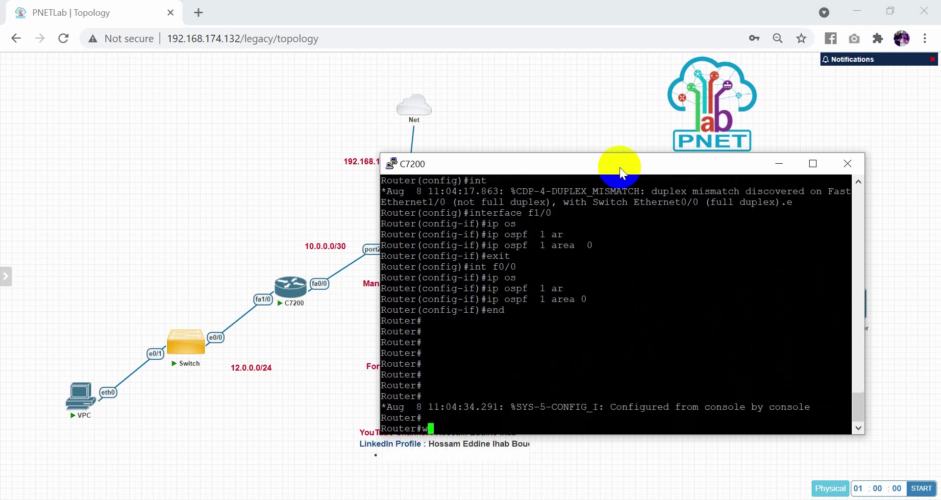
key(Return)
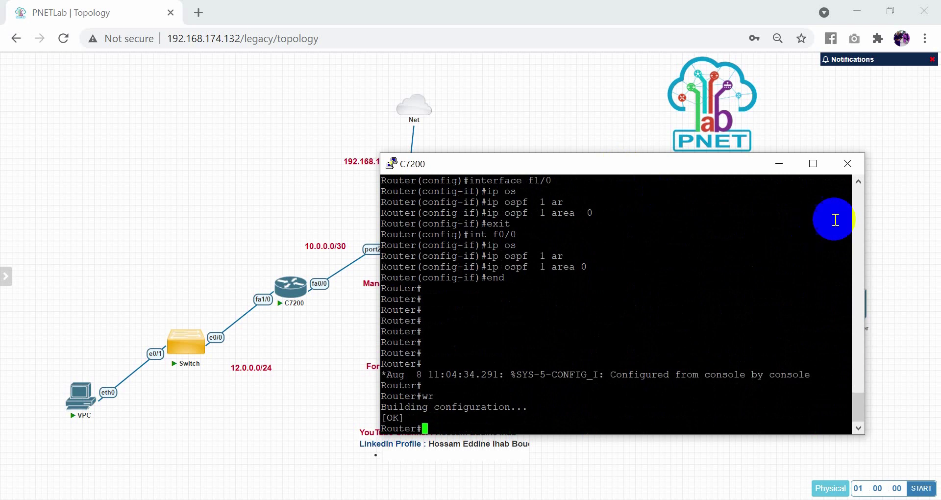
Close the C7200 console session and open the vMX router's console
click(850, 166)
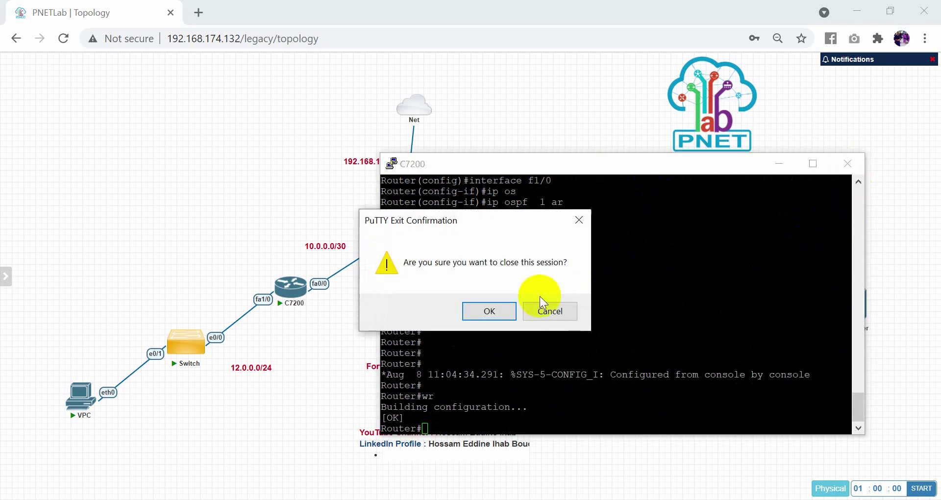
click(490, 311)
click(592, 282)
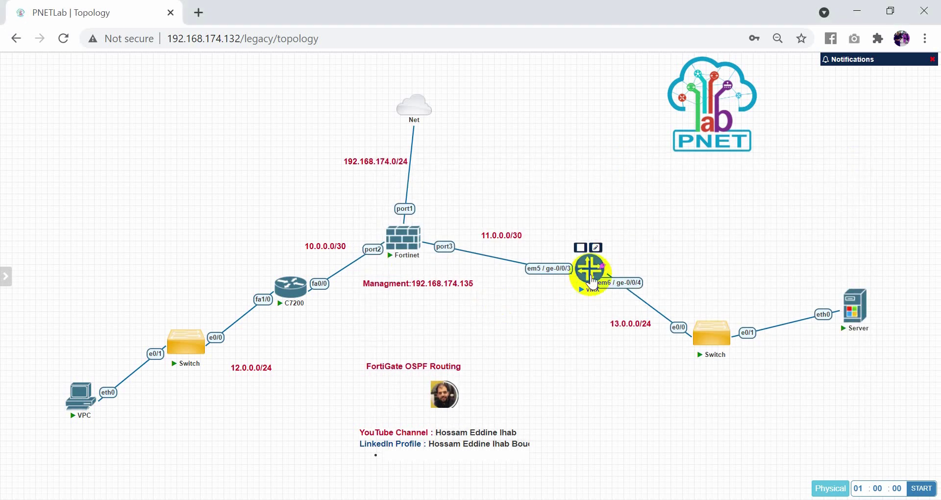
click(504, 144)
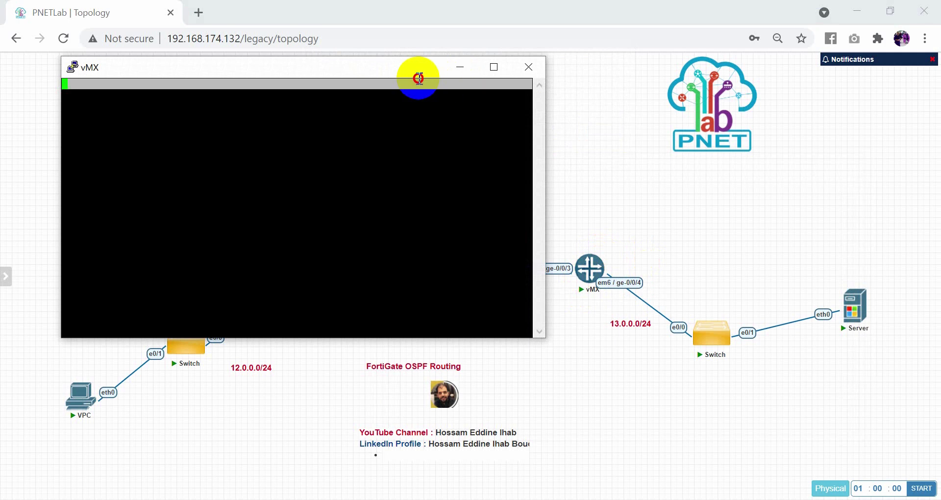
drag(359, 76, 335, 70)
Set the vMX interface ge-0/0/4 unit 0 family inet address to 13.0.0.1/24
text(s)
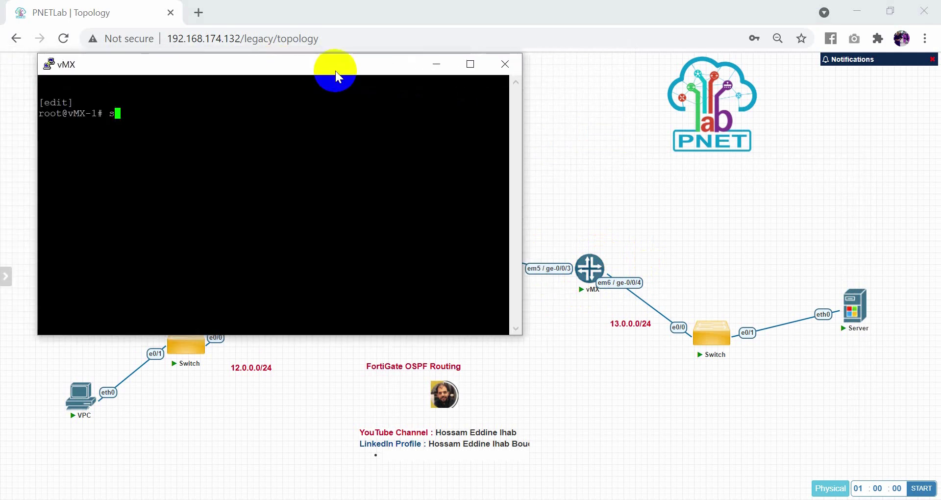
text(et interfaces ge)
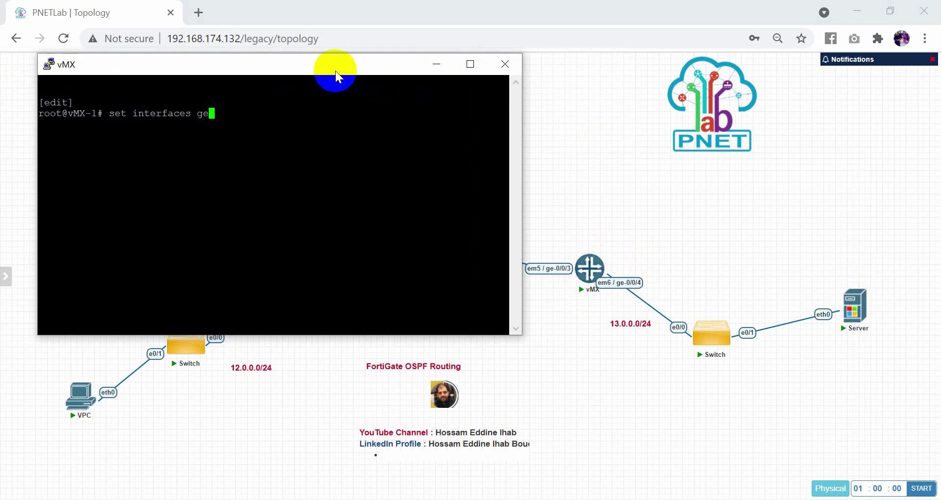
text(-0/0/4 uno)
key(Return)
key(Return)
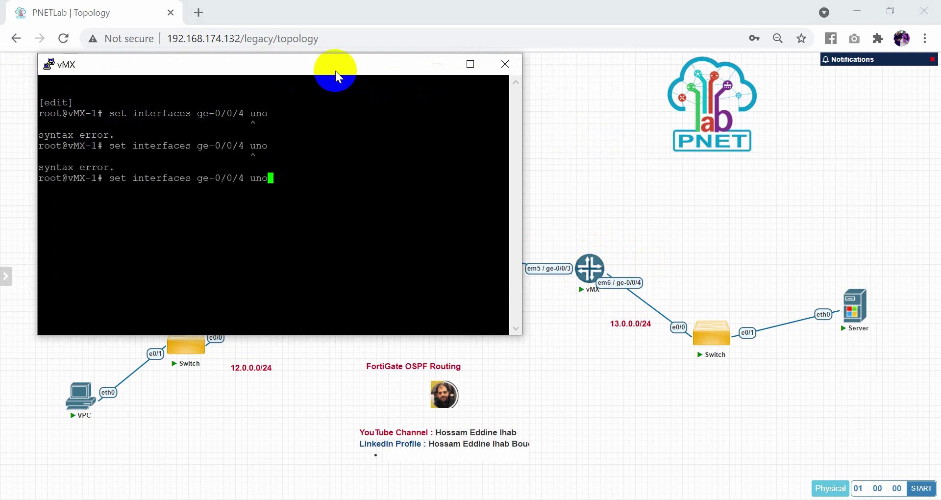
key(BackSpace)
text(it 0 family ine)
text(t)
key(Return)
key(BackSpace)
text(et )
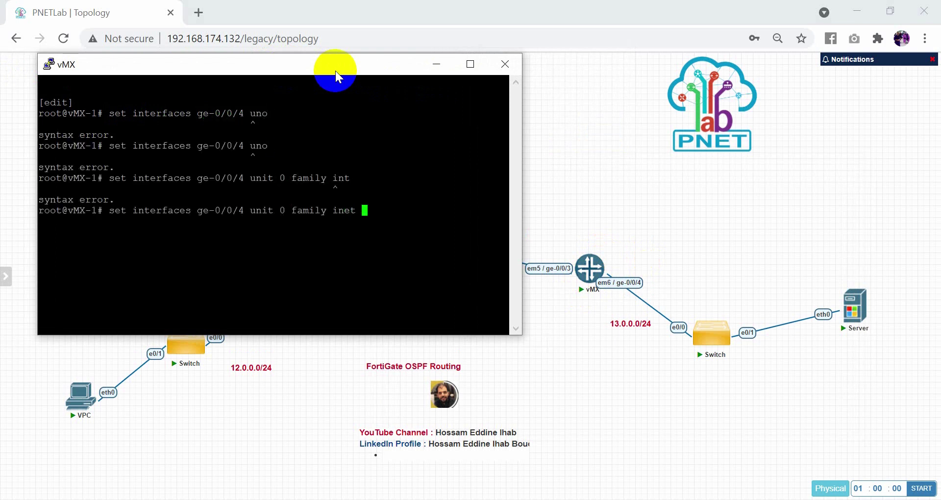
text(address 13.0.0.1/25)
key(BackSpace)
key(BackSpace)
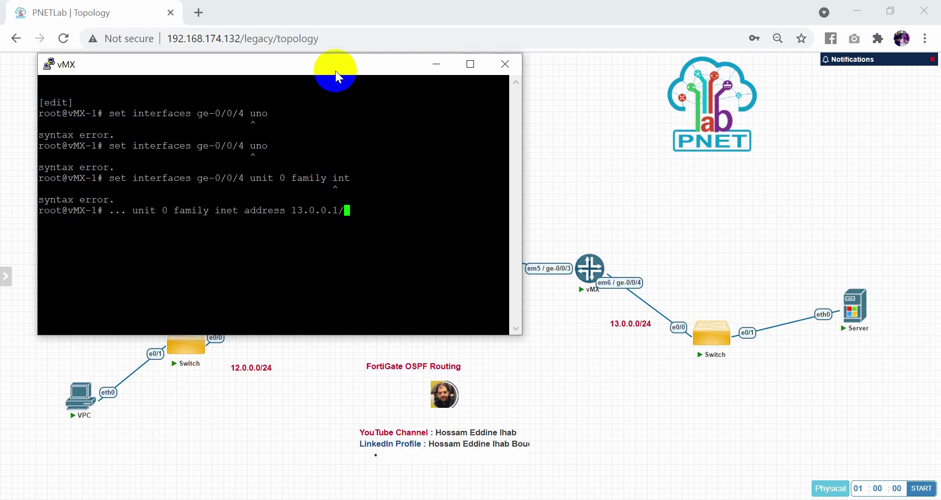
text(24)
key(Return)
Set the address 11.0.0.2/30 on interface ge-0/0/3 unit 0 family inet, reusing the previous interface command
key(Up)
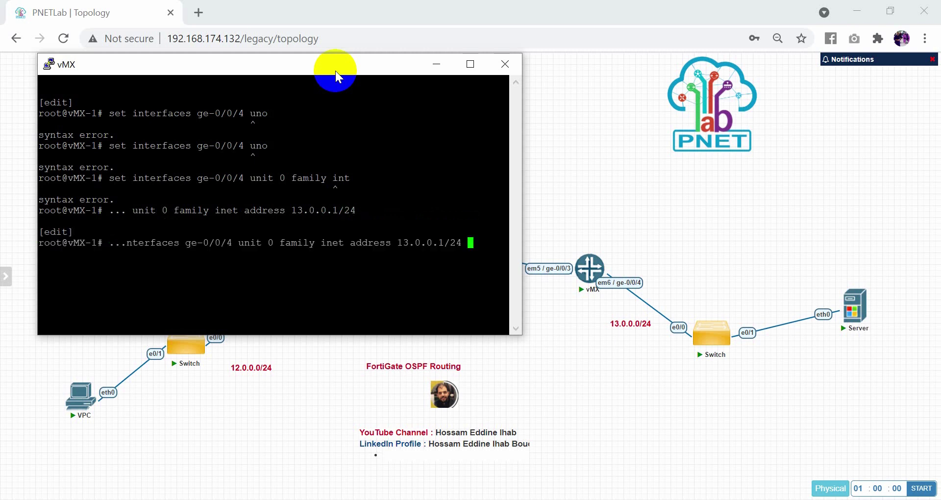
key(Left)
key(Left)
key(Left)
key(alt+Tab)
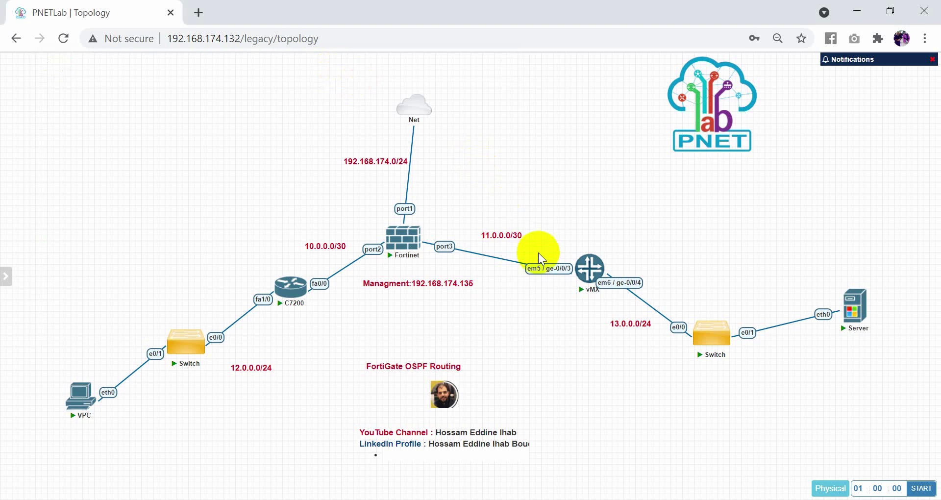
key(alt+Tab)
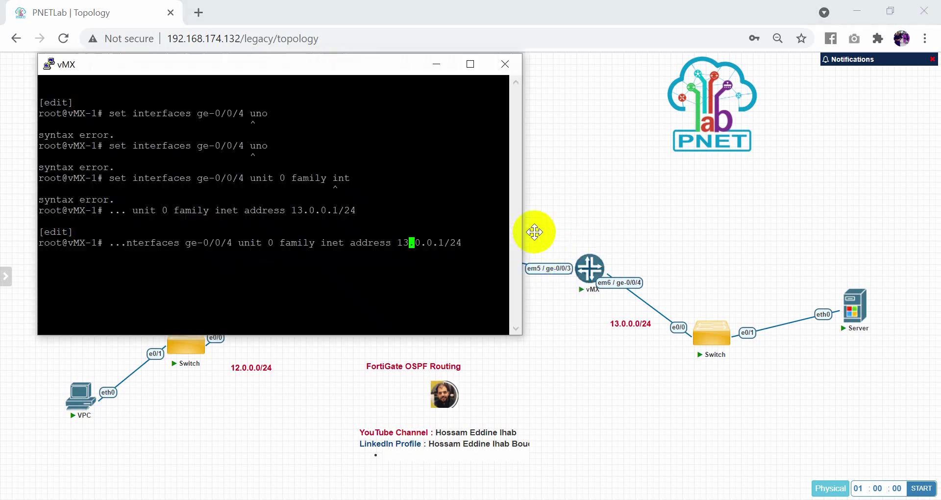
key(BackSpace)
text(1)
key(Right)
key(Right)
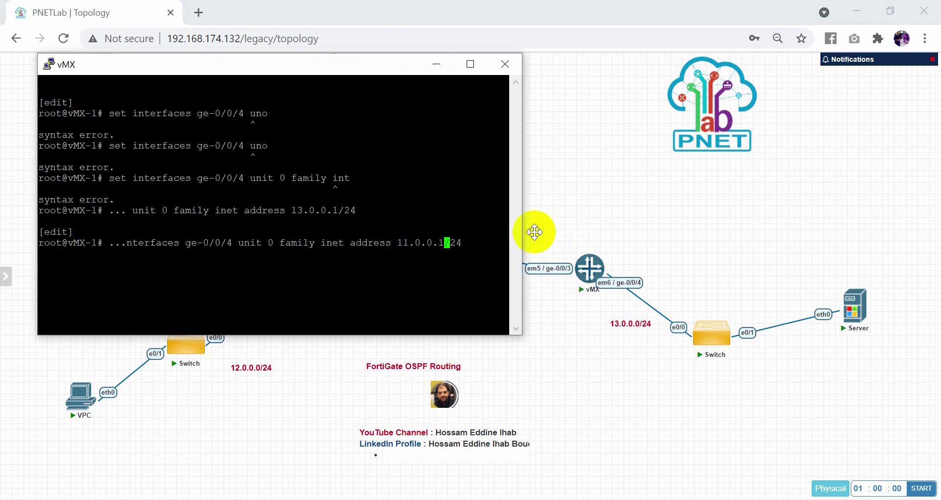
key(Right)
key(Right)
key(Right)
key(BackSpace)
key(BackSpace)
text(3)
key(Return)
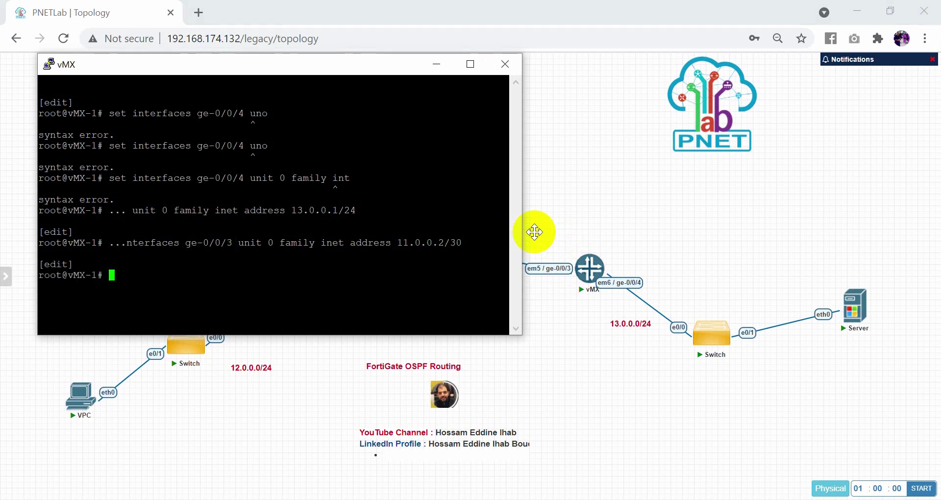
text(set rouitn)
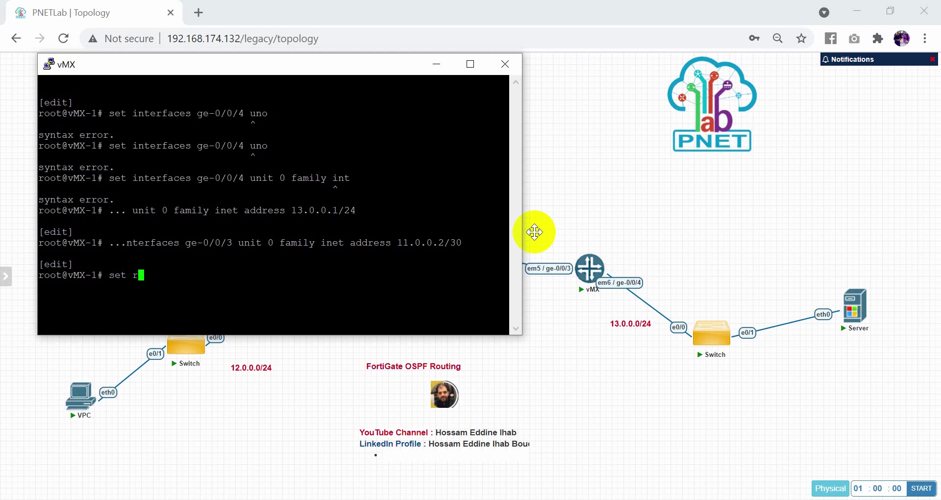
key(BackSpace)
key(BackSpace)
text(n)
key(Return)
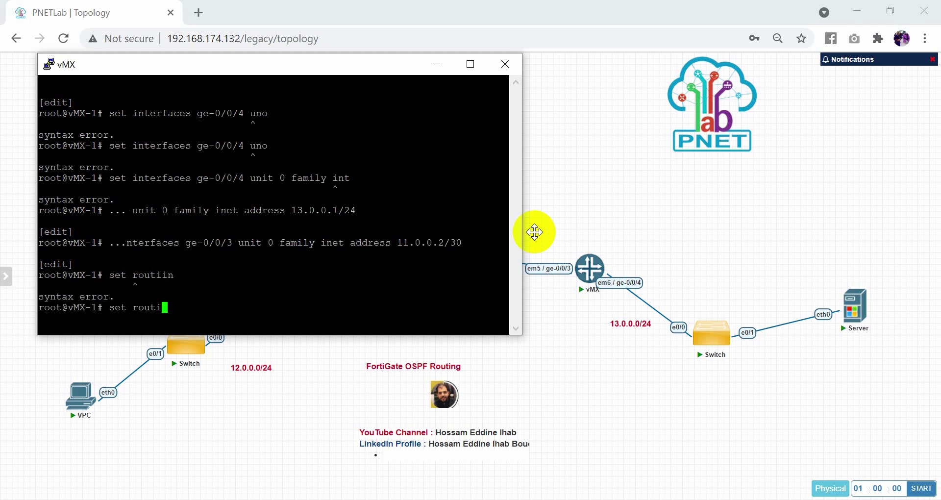
text(ng-OP)
key(Return)
text(P)
key(Return)
key(Return)
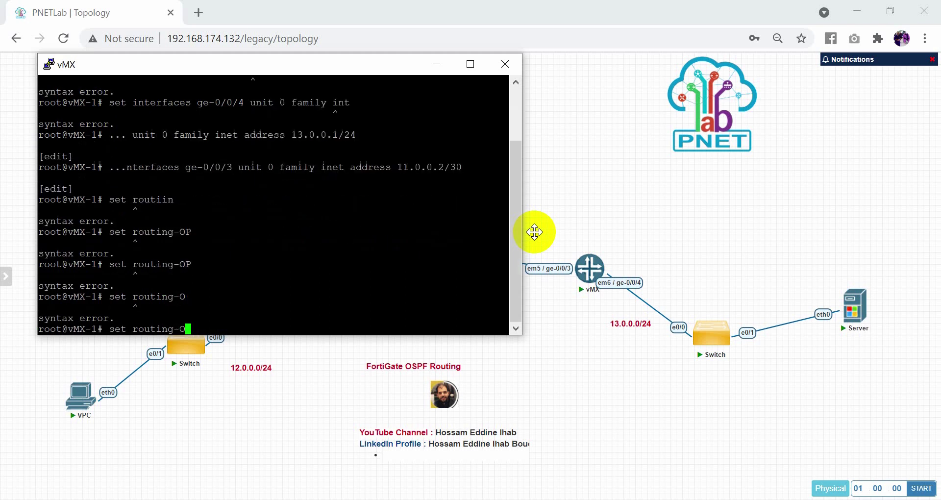
text(P)
key(Return)
text(P)
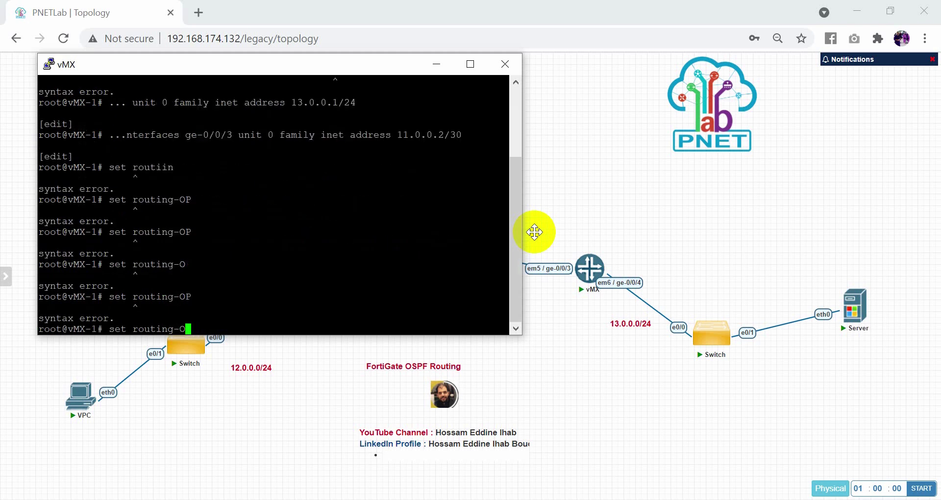
key(BackSpace)
key(BackSpace)
key(BackSpace)
key(BackSpace)
key(BackSpace)
key(BackSpace)
key(BackSpace)
key(BackSpace)
key(BackSpace)
key(BackSpace)
key(BackSpace)
key(BackSpace)
key(BackSpace)
text(SET)
key(Return)
text(SET)
key(BackSpace)
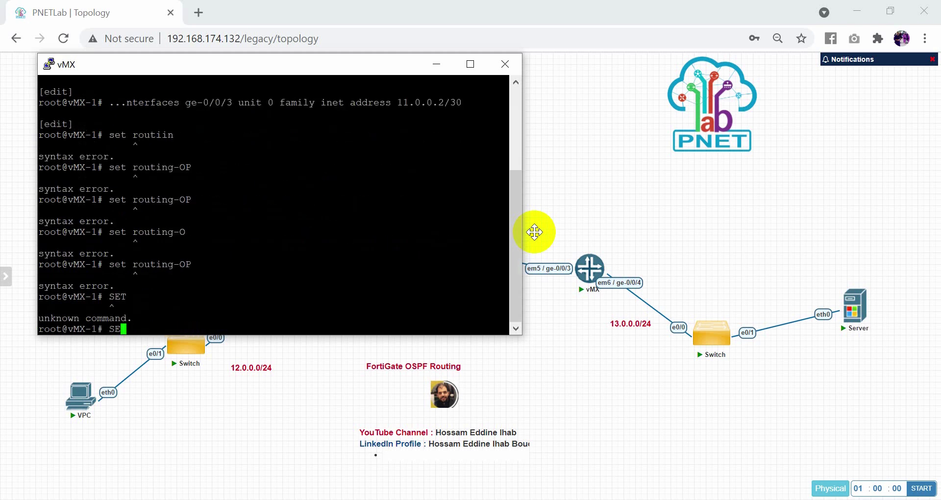
key(BackSpace)
key(BackSpace)
Set the router-id to 11.0.0.2 under routing-options on the vMX router
text(set routing-options rou)
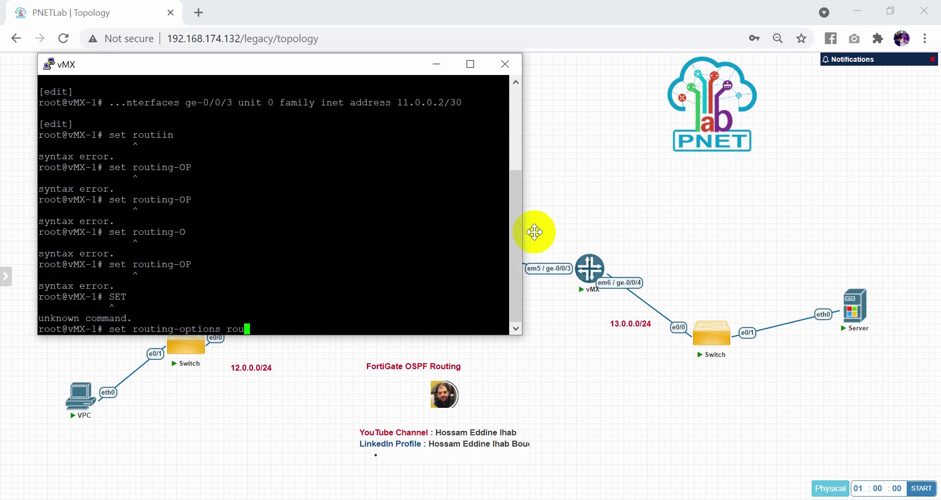
text(ter-id 11.0.0.2)
key(Return)
Add interface ge-0/0/3 to OSPF area 0.0.0.0 on the vMX router
text(se)
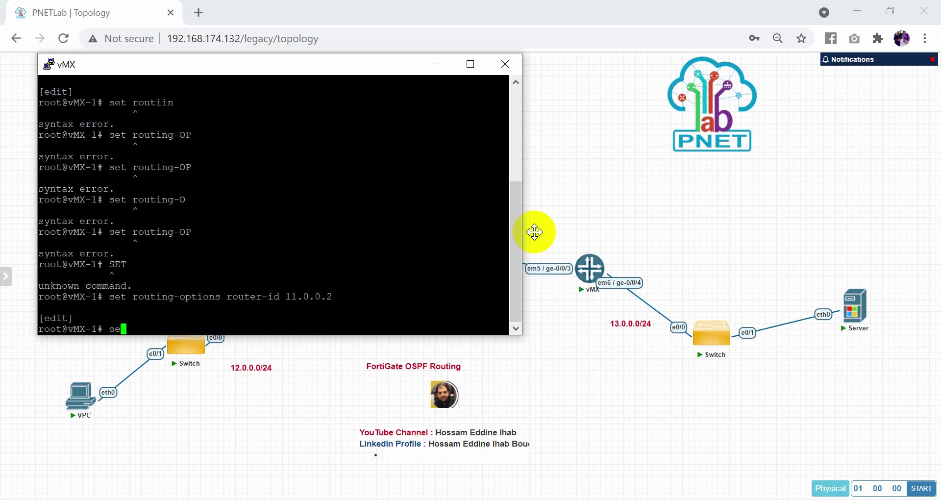
text(t protocols osf)
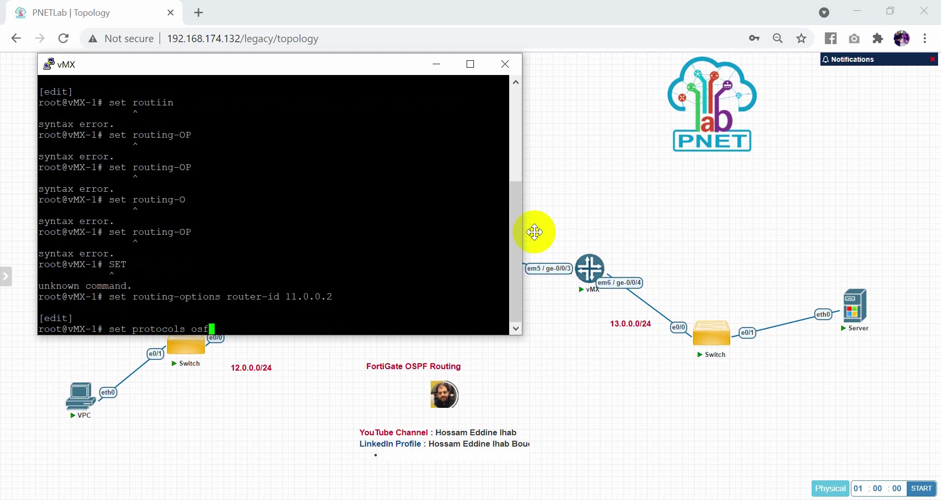
key(BackSpace)
text(pf area 0.0.0.0 i)
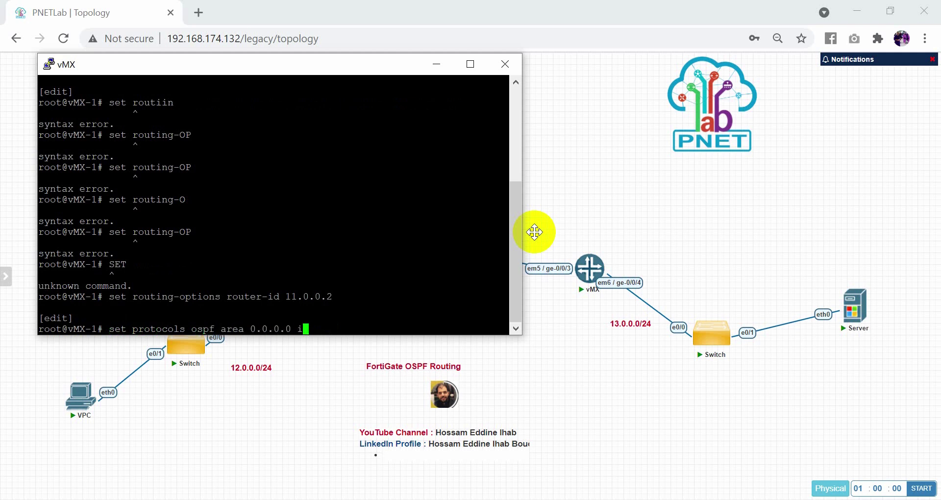
text(nterface ge-0/0/)
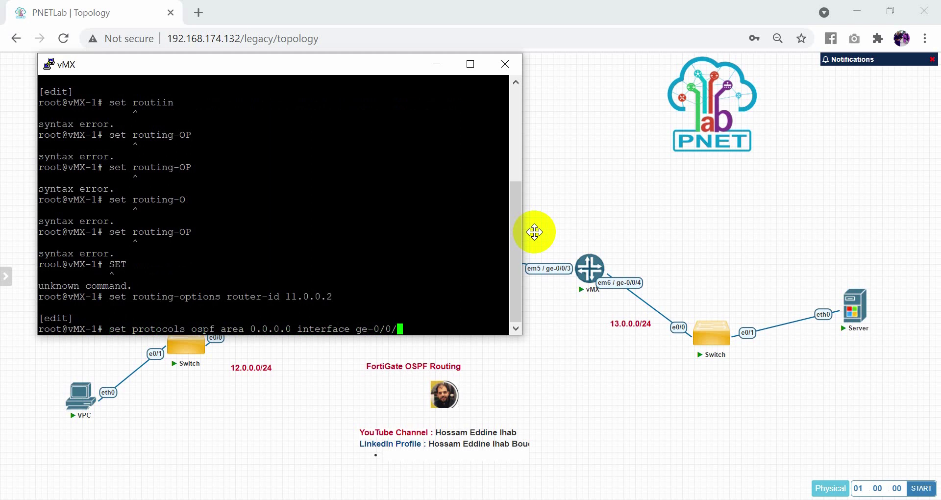
text(3)
key(Return)
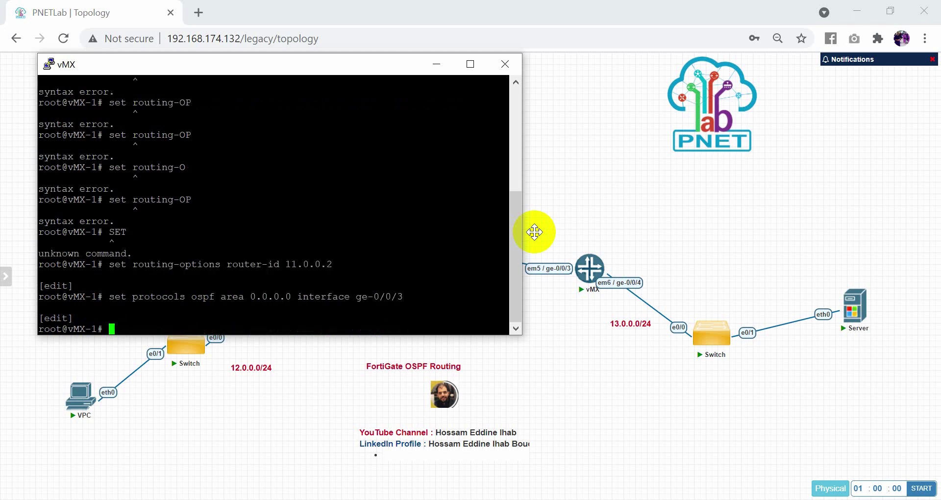
Add interface ge-0/0/4 to OSPF area 0.0.0.0, reusing the previous OSPF command
key(Up)
key(BackSpace)
text(4)
key(Return)
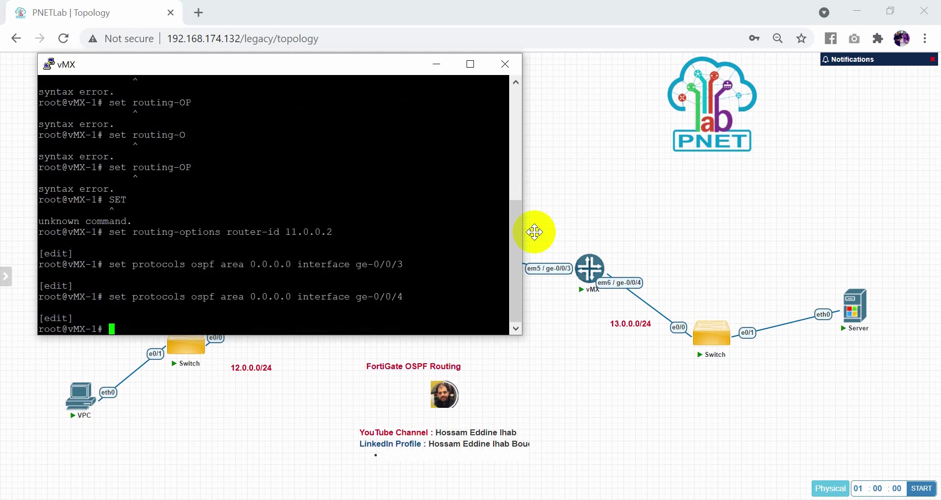
Commit the vMX configuration and close its console session
text(commit)
key(Return)
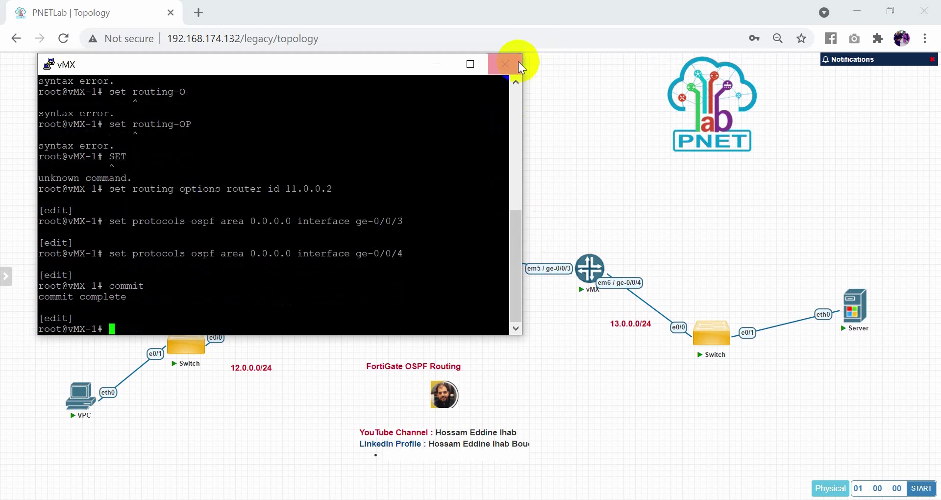
click(505, 66)
click(490, 309)
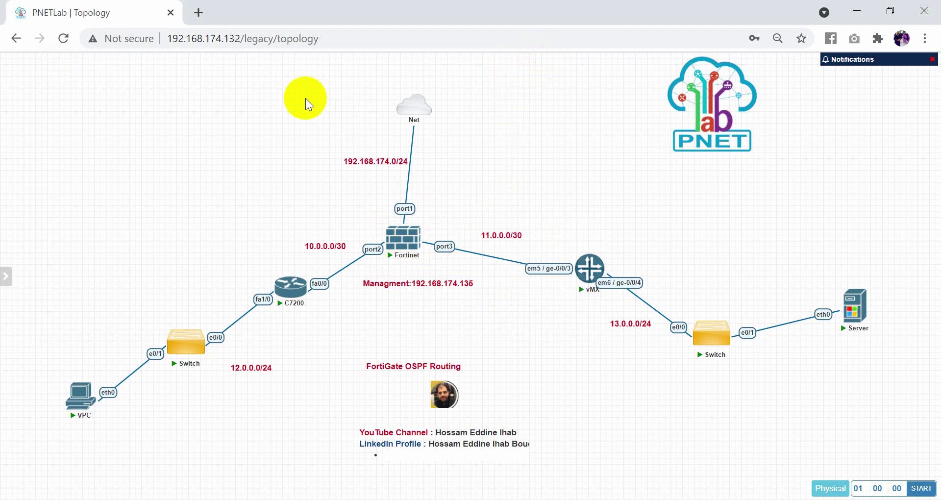
Open the FortiGate management interface at 192.168.174.135 in a new browser tab
click(200, 12)
text(192.168.174.132)
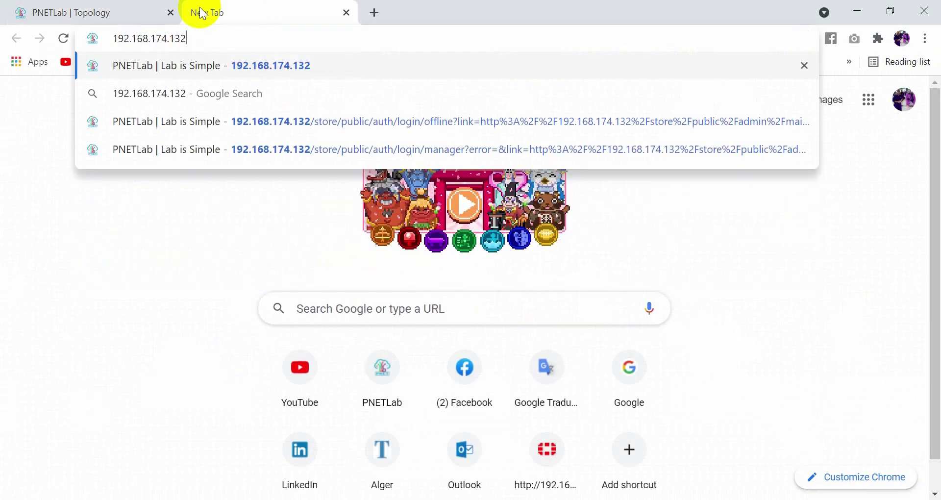
key(BackSpace)
text(5)
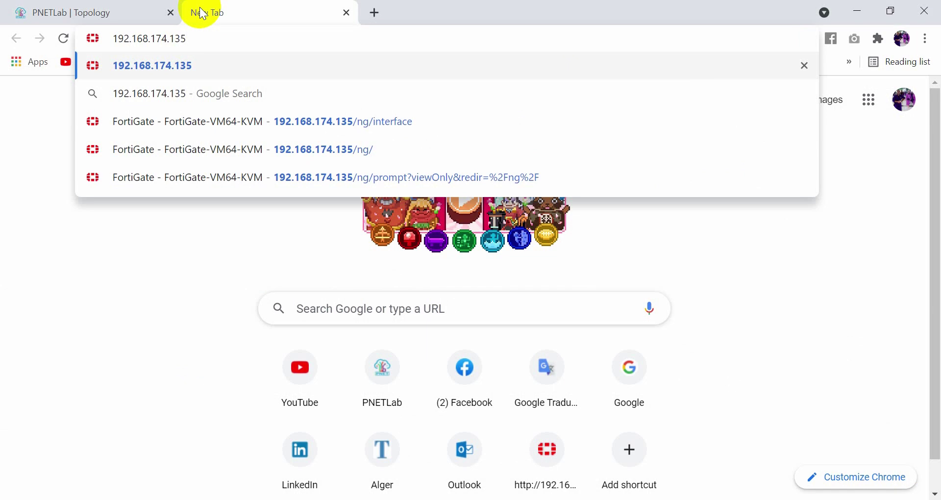
key(Return)
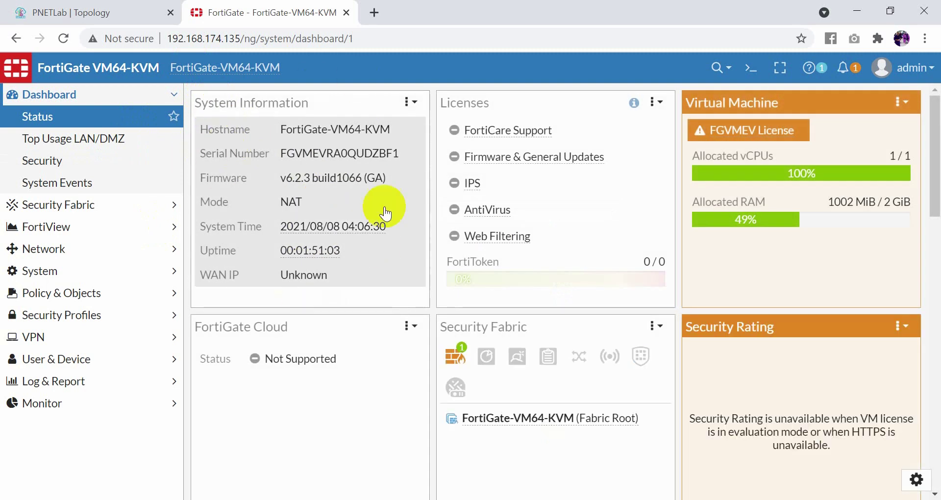
mouse_move(312, 230)
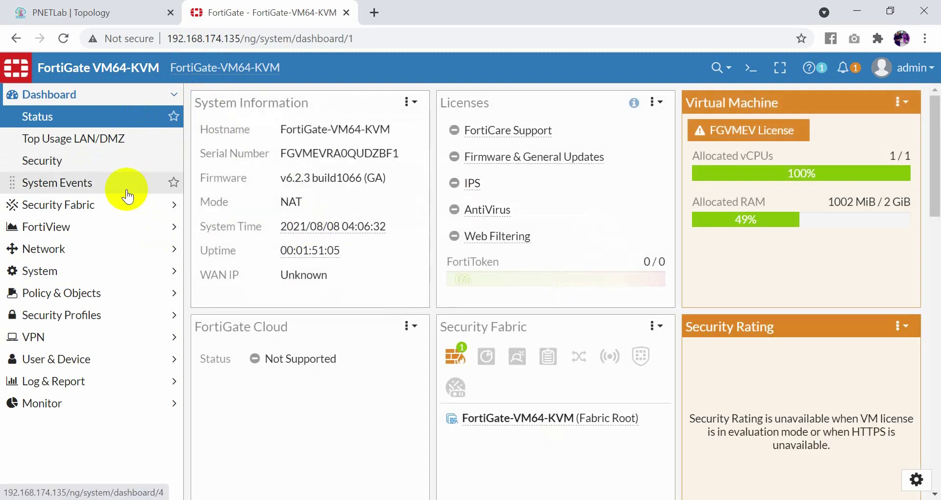
key(alt+Tab)
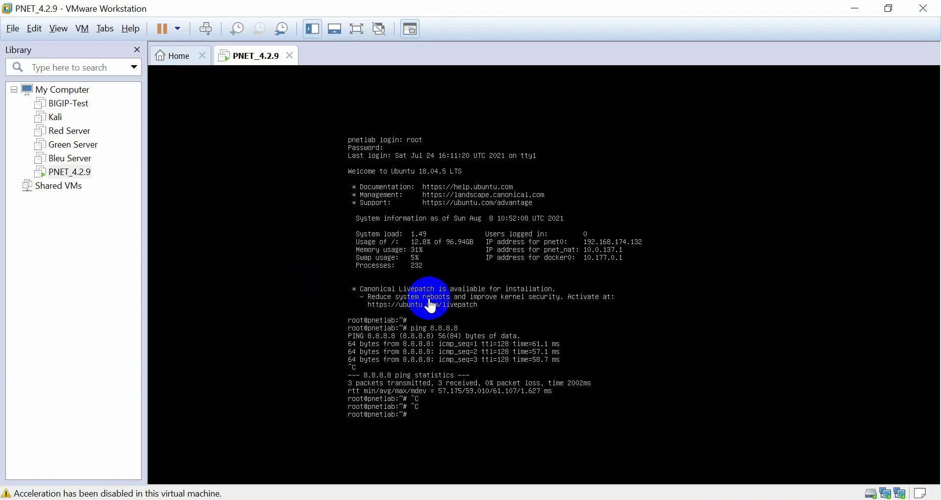
key(alt+Tab)
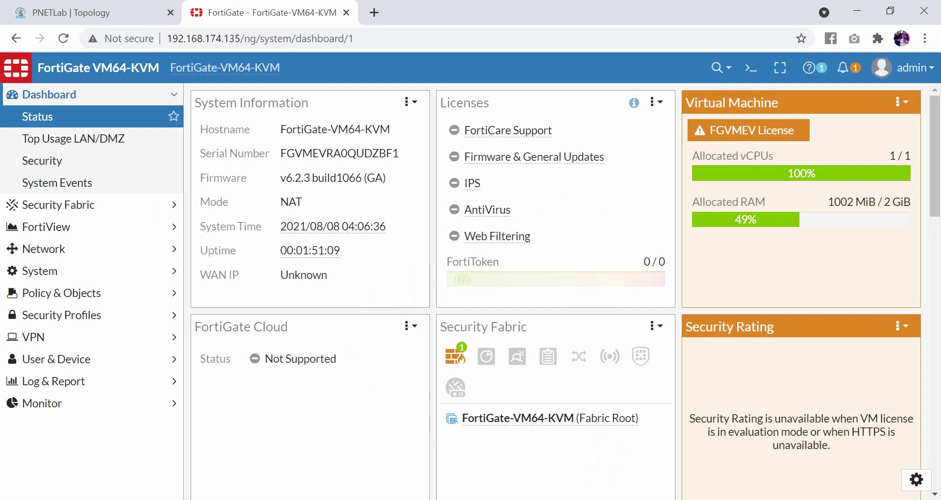
click(19, 11)
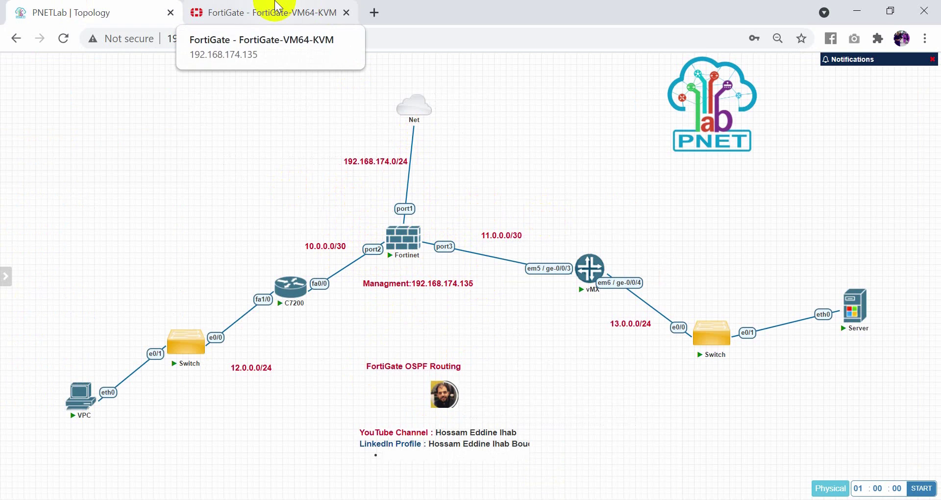
click(276, 8)
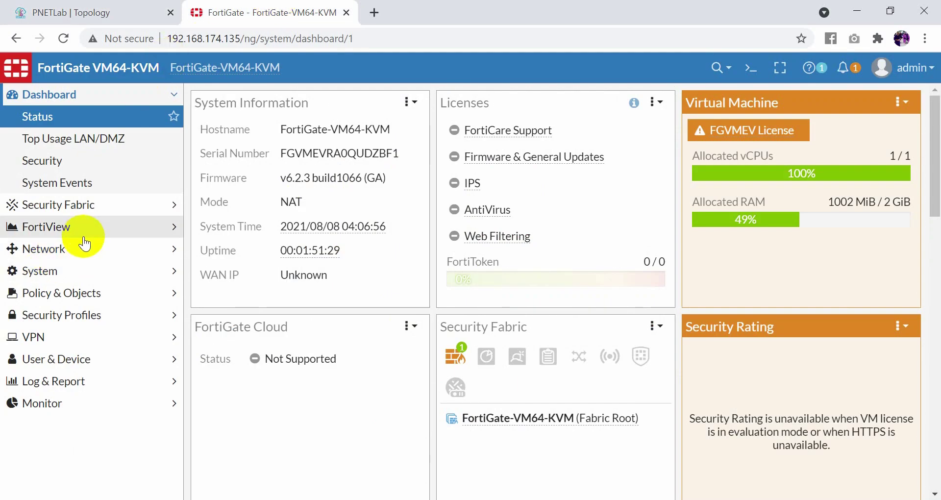
Open the FortiGate's list of network interfaces and locate port2
click(58, 251)
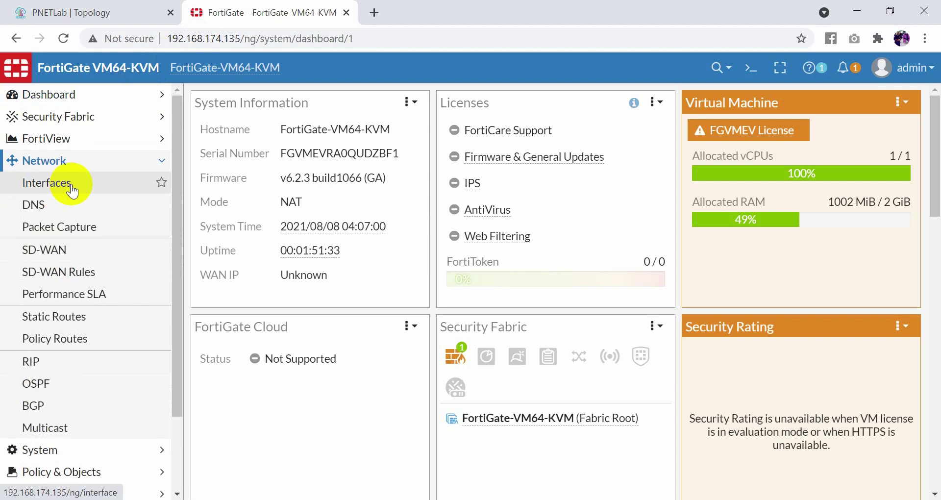
click(67, 191)
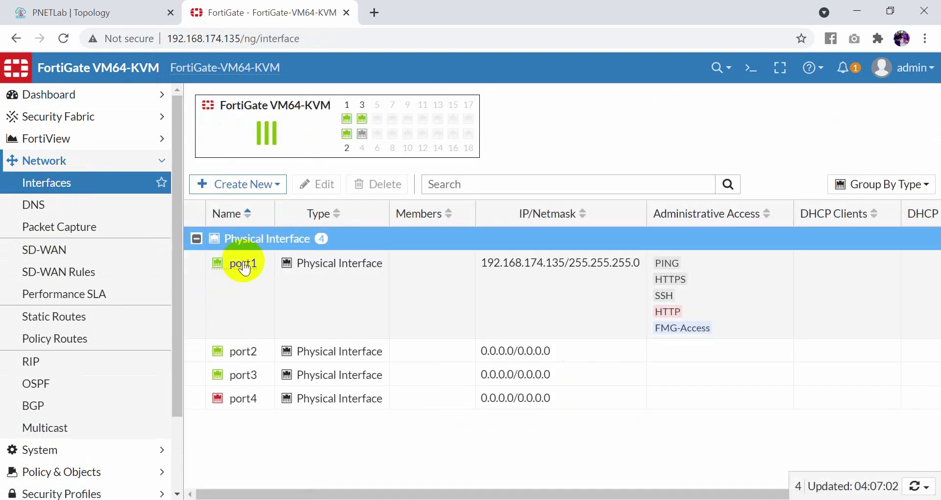
mouse_move(235, 270)
mouse_move(243, 357)
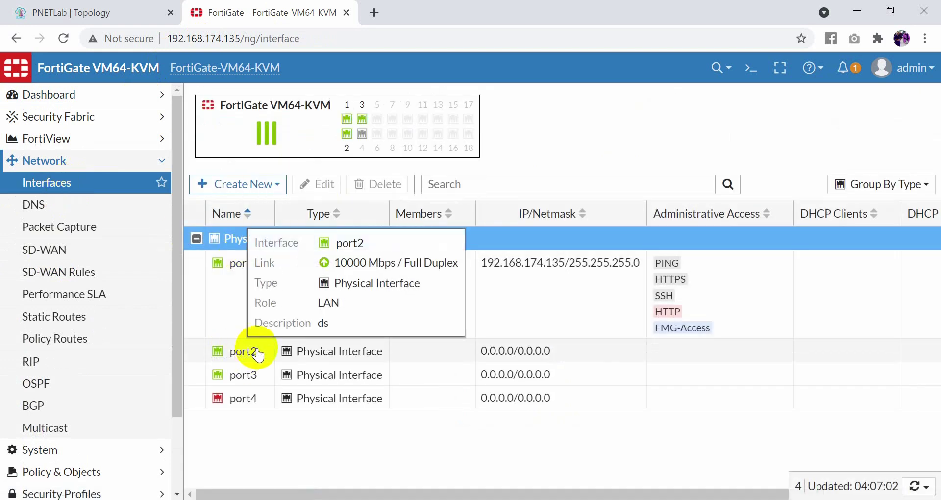
Open the FortiGate's port2 interface for editing and set its alias to TO_Cisco_Router
click(120, 9)
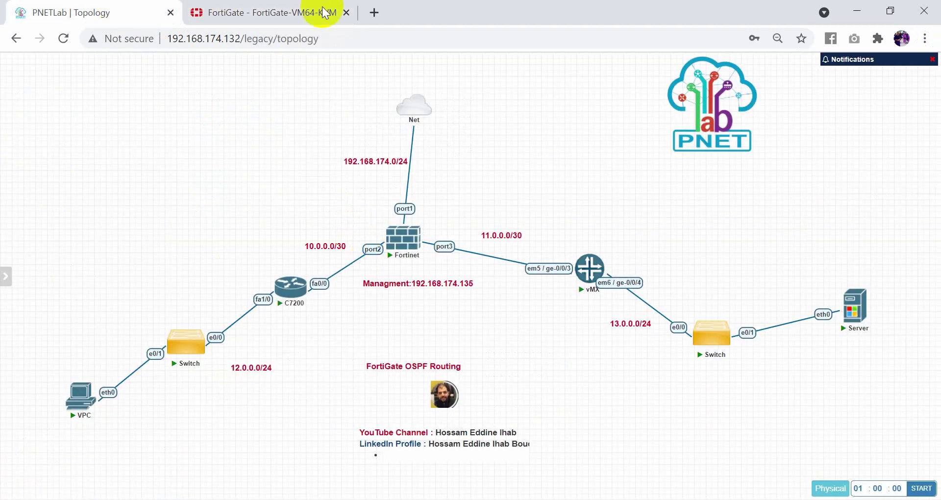
click(289, 6)
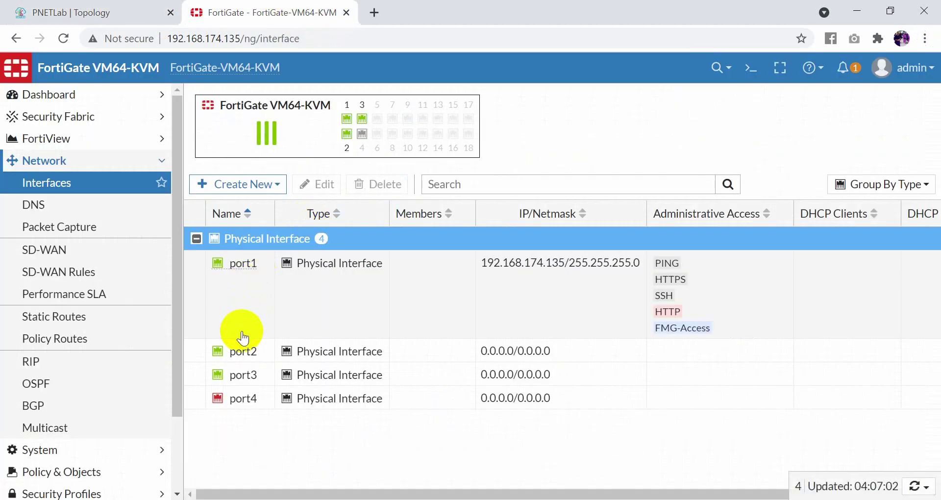
click(247, 352)
click(247, 352)
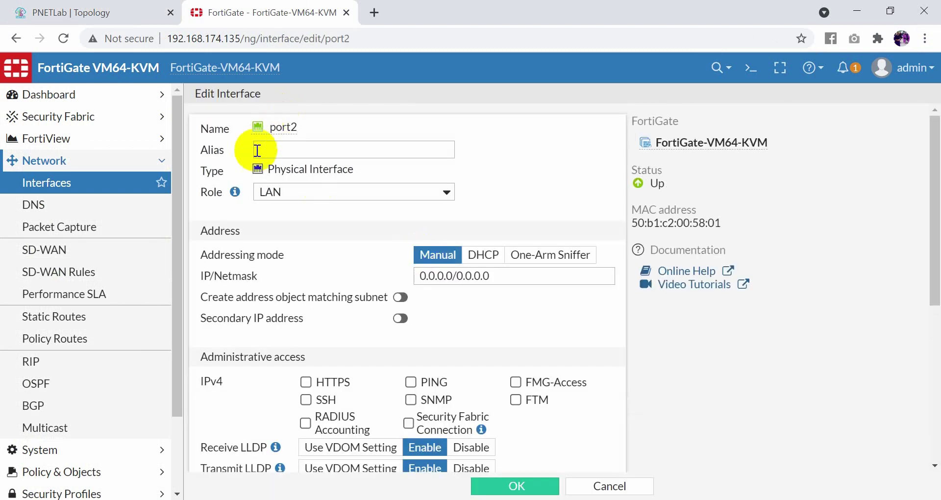
click(291, 155)
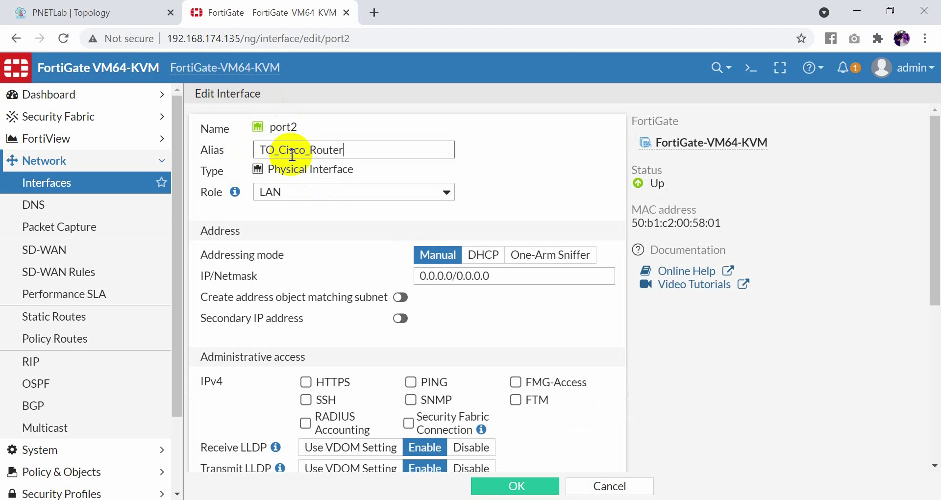
Set the role of port2 to WAN
click(379, 198)
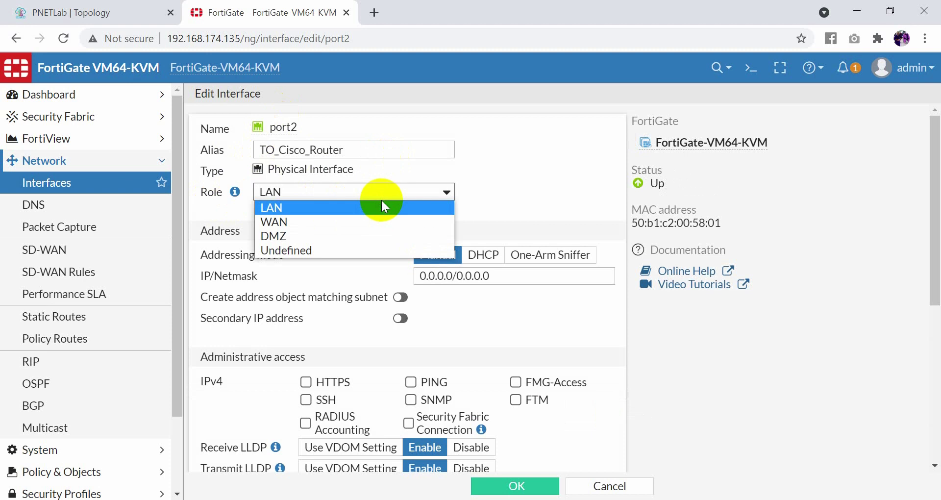
click(388, 200)
click(427, 190)
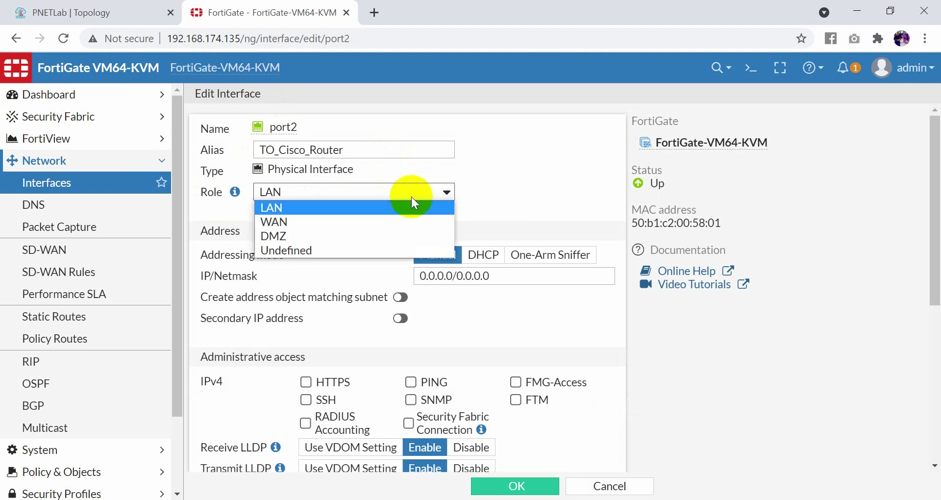
click(359, 217)
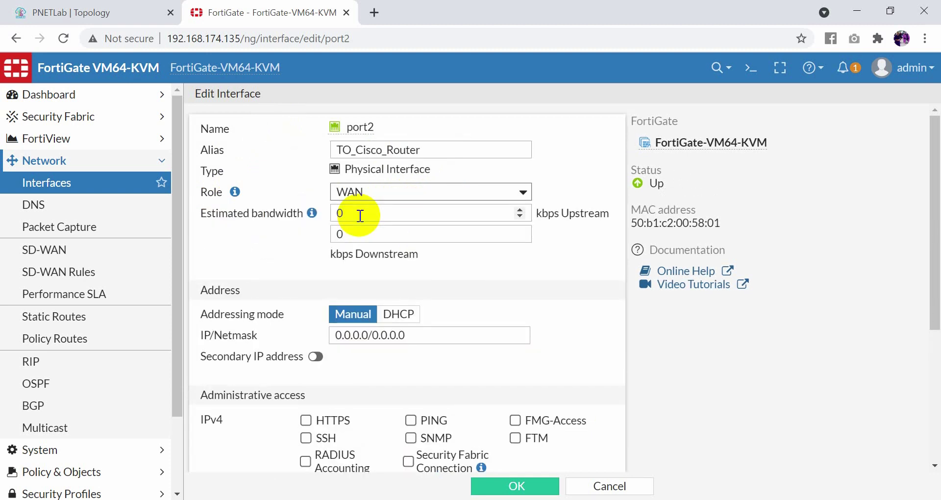
click(468, 194)
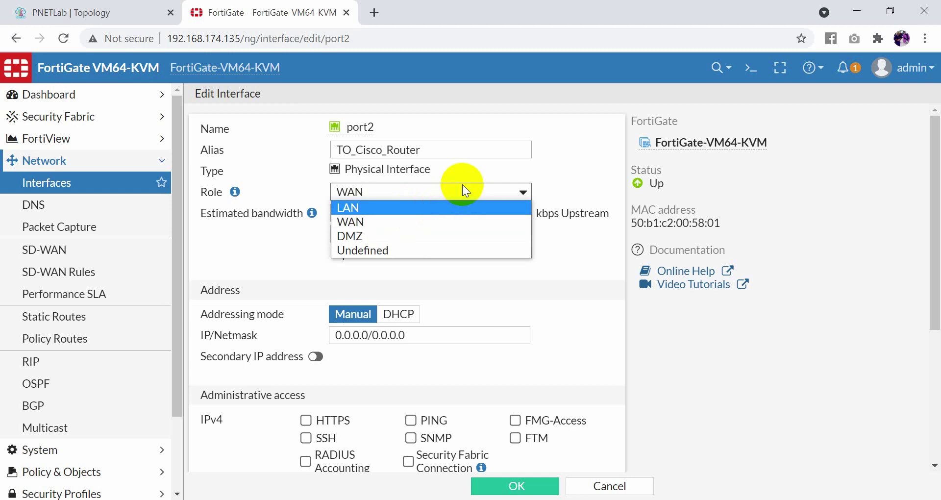
click(442, 195)
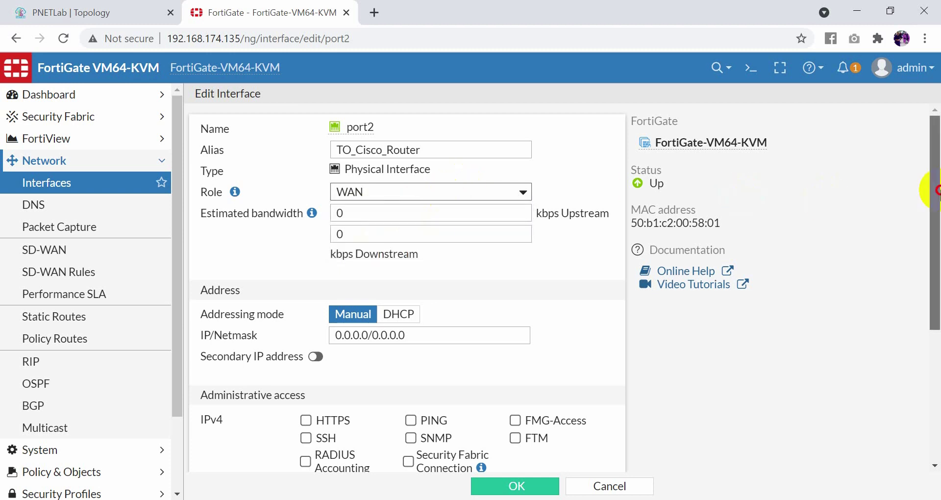
Enter 10.0.0.2 as port2's IP address, consulting the PNETLab topology for the link to the C7200
mouse_move(932, 189)
mouse_down()
mouse_move(919, 374)
mouse_move(935, 190)
mouse_up()
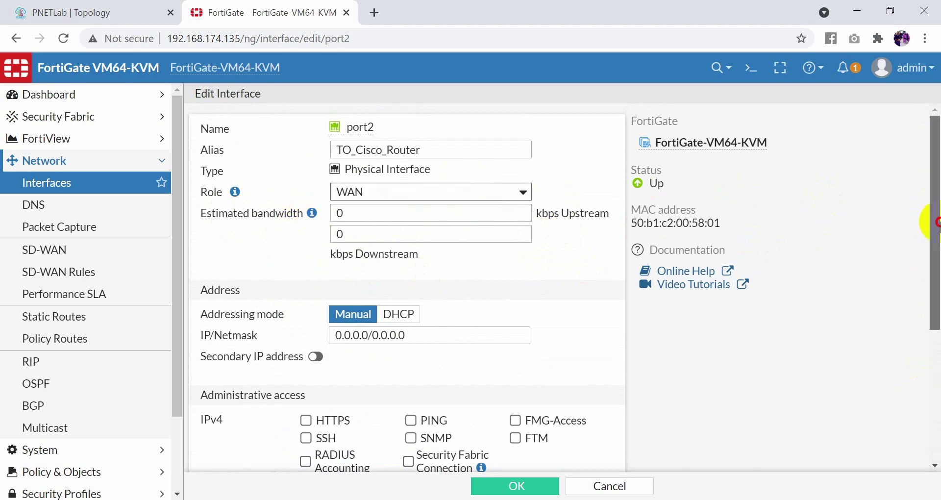
scroll(929, 216, down, 1)
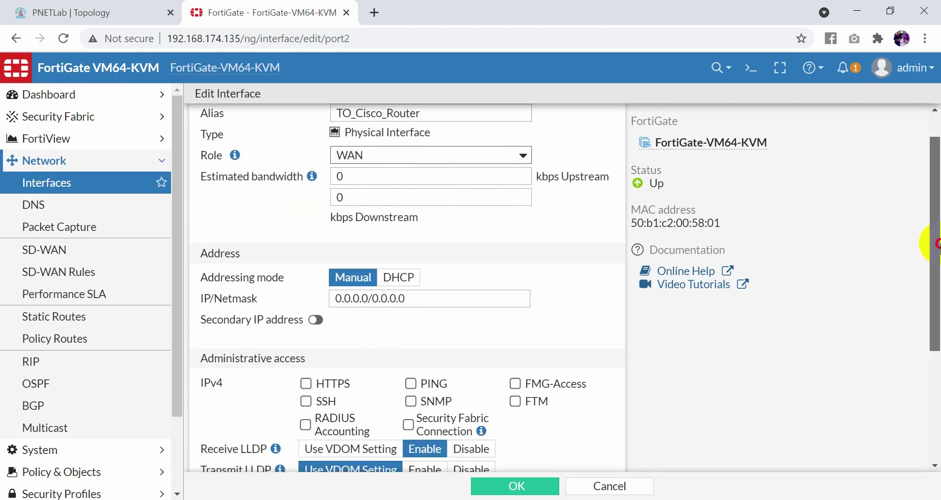
click(373, 298)
key(BackSpace)
key(BackSpace)
key(BackSpace)
key(BackSpace)
key(BackSpace)
key(BackSpace)
key(BackSpace)
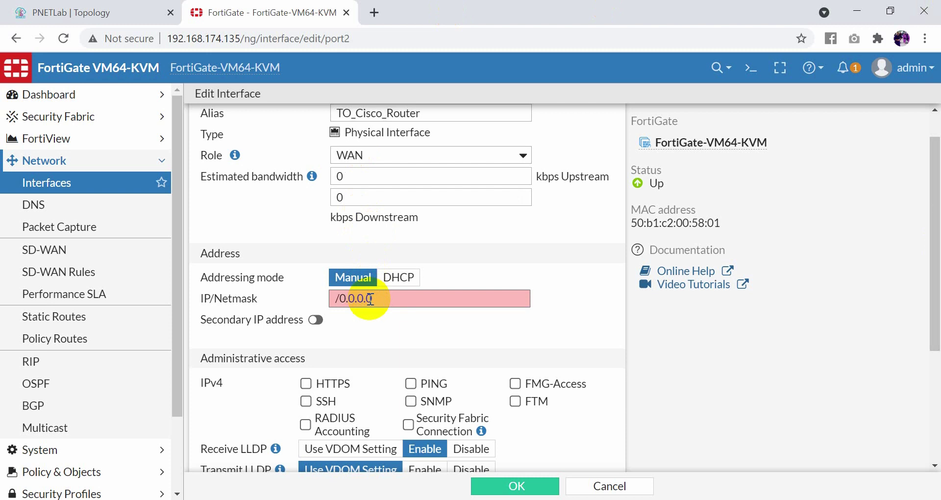
text(10.0.0.)
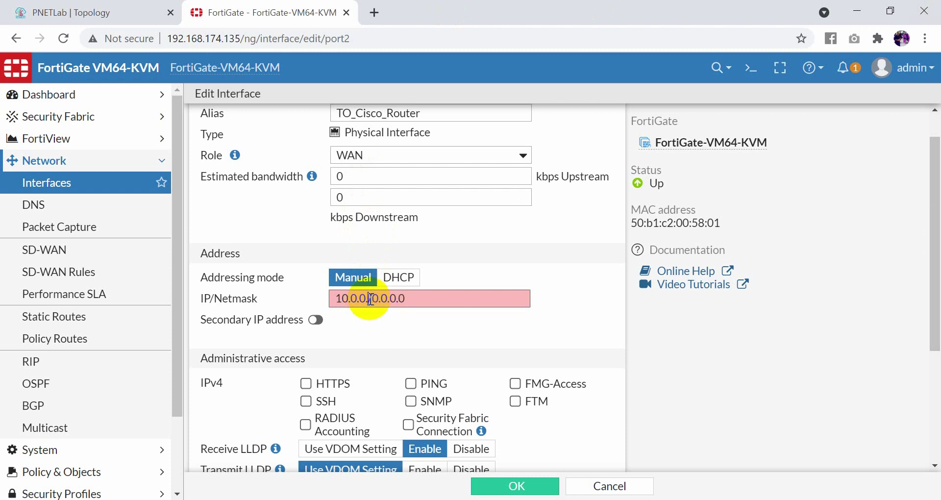
click(22, 11)
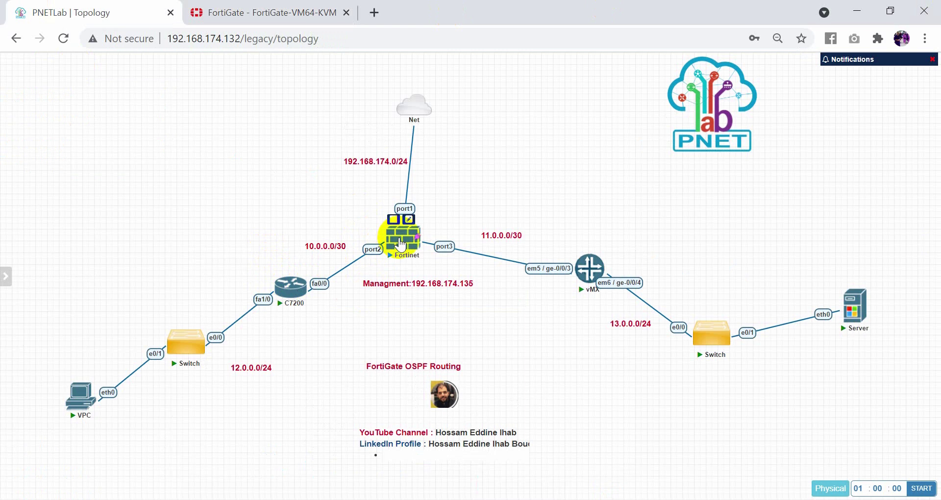
click(257, 11)
text(2/0.0.0.0)
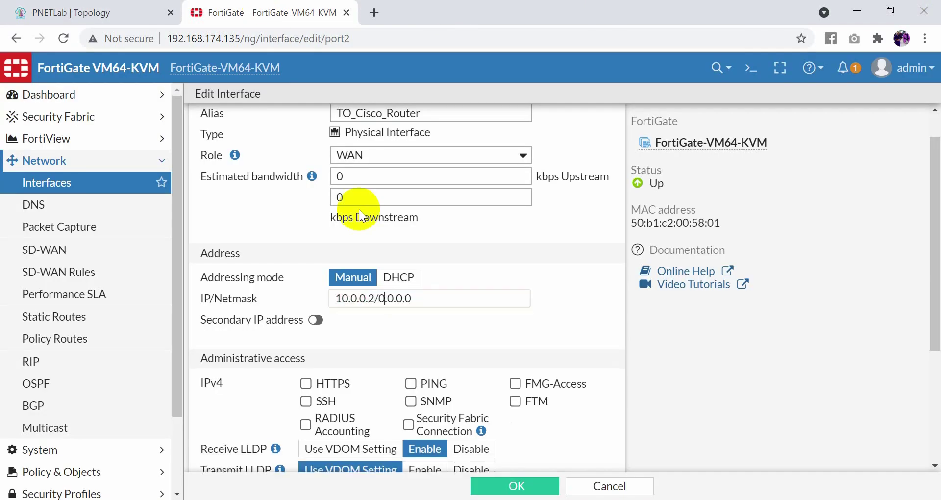
Set port2's netmask to 255.255.255.252 in place of the default mask after the address
key(Delete)
key(Delete)
key(Delete)
text(255.)
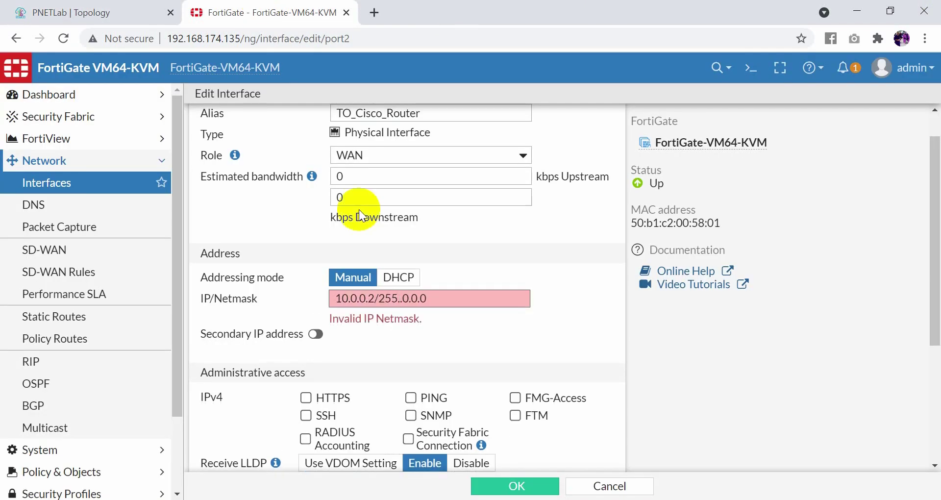
text(2555.0)
key(BackSpace)
key(BackSpace)
text(.255.252)
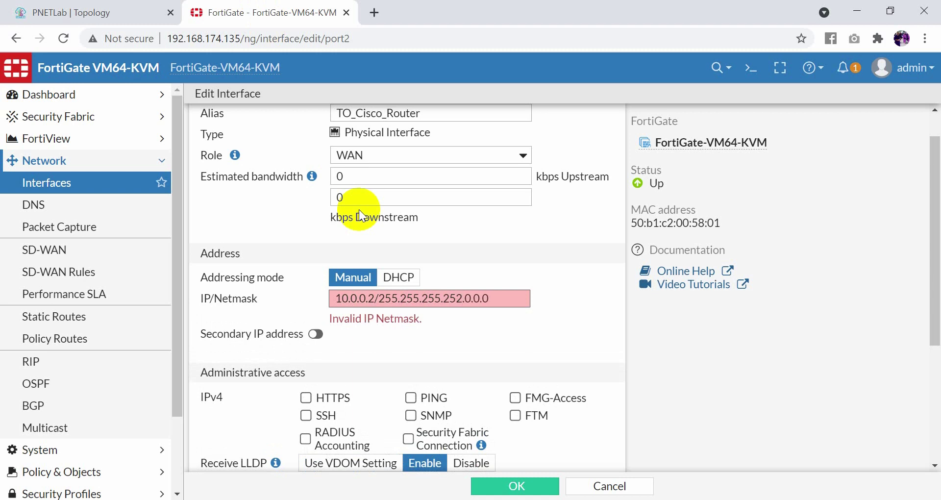
key(BackSpace)
key(BackSpace)
key(BackSpace)
key(BackSpace)
key(BackSpace)
key(BackSpace)
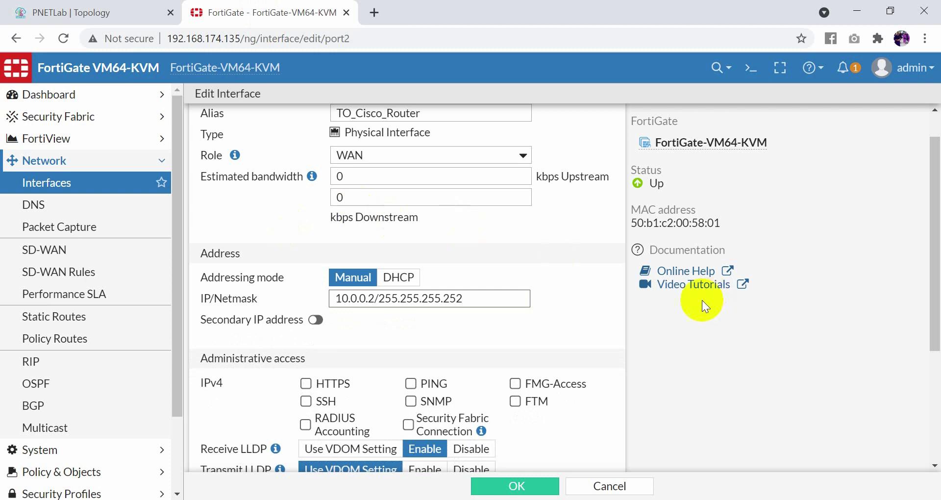
Allow SSH and PING administrative access on port2, enable Transmit LLDP and save the interface
drag(932, 199, 936, 280)
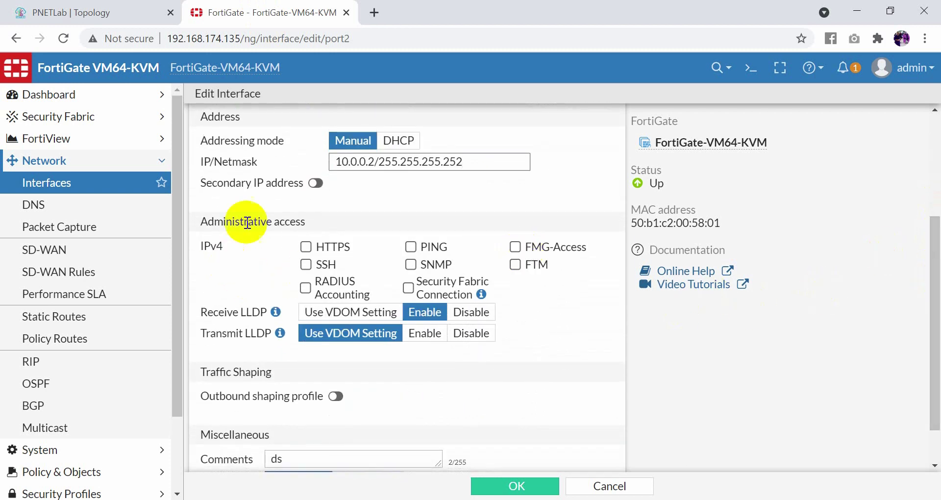
click(306, 265)
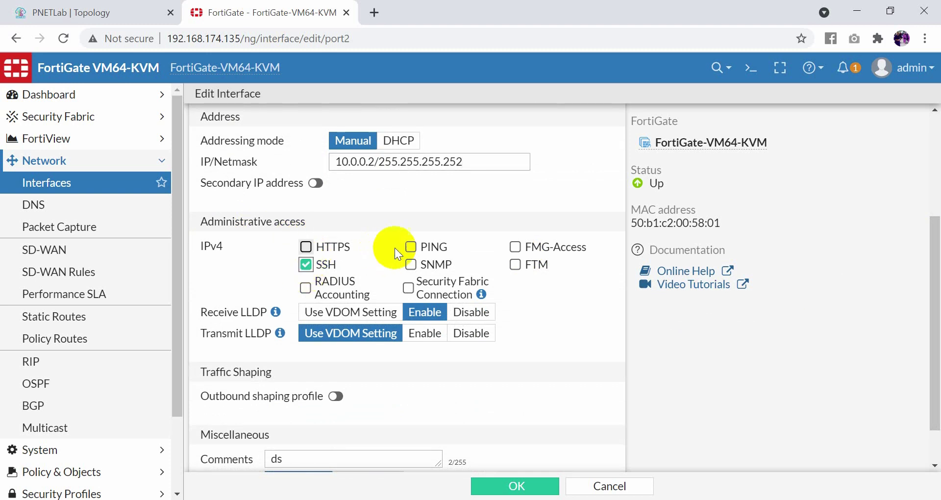
click(411, 247)
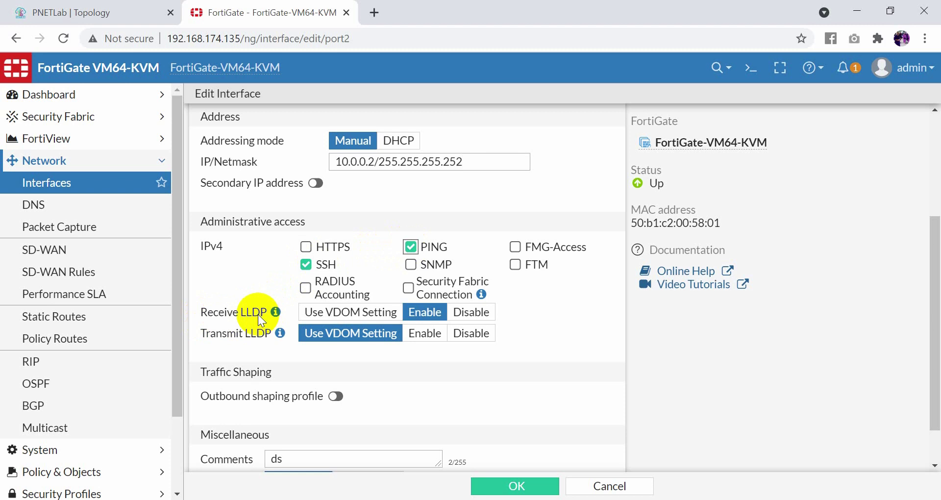
click(420, 343)
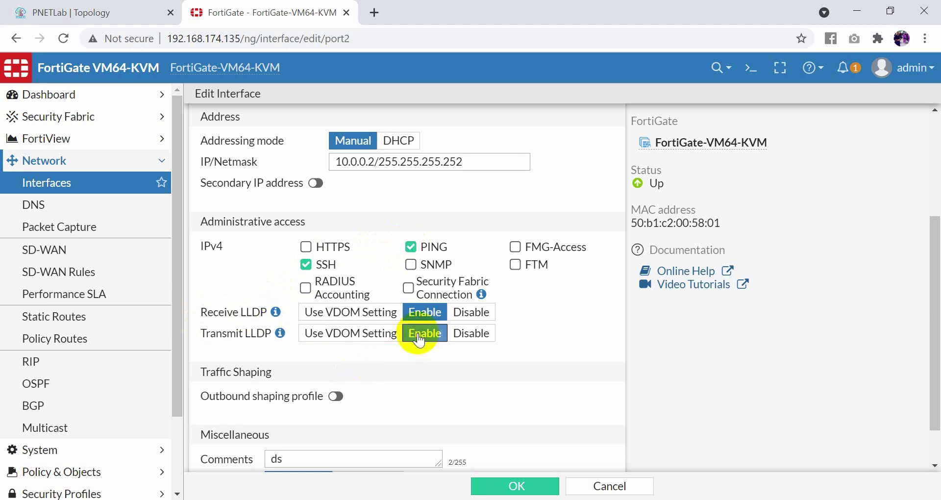
drag(935, 249, 896, 340)
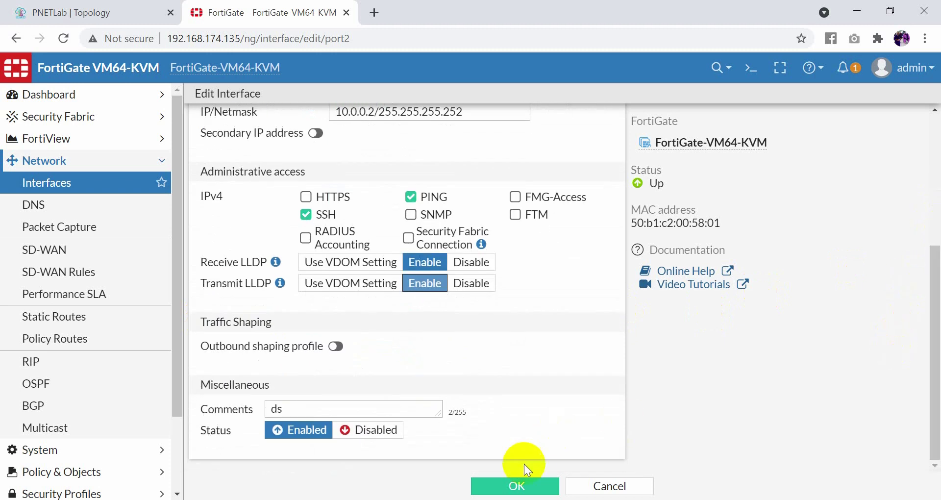
click(503, 486)
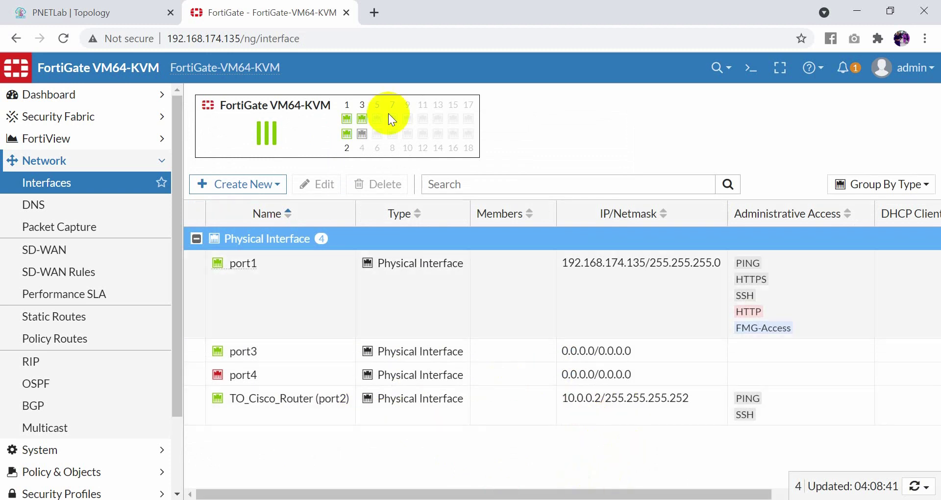
Switch to the PNETLab topology and open the C7200 router's console session
click(89, 12)
click(282, 293)
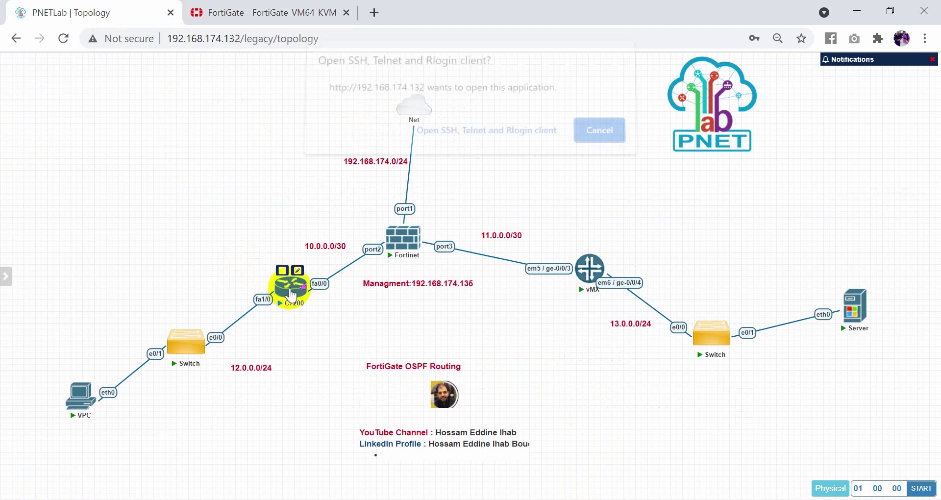
click(519, 139)
key(Return)
key(Return)
key(Return)
key(Return)
key(Return)
key(Return)
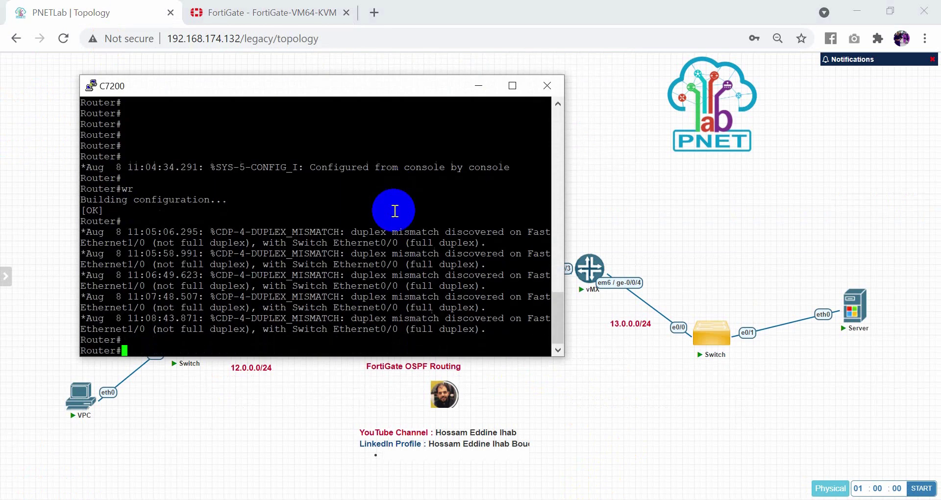
Ping 10.0.0.2 from the C7200 to test the link to the FortiGate, and close the console session
text(ping 10)
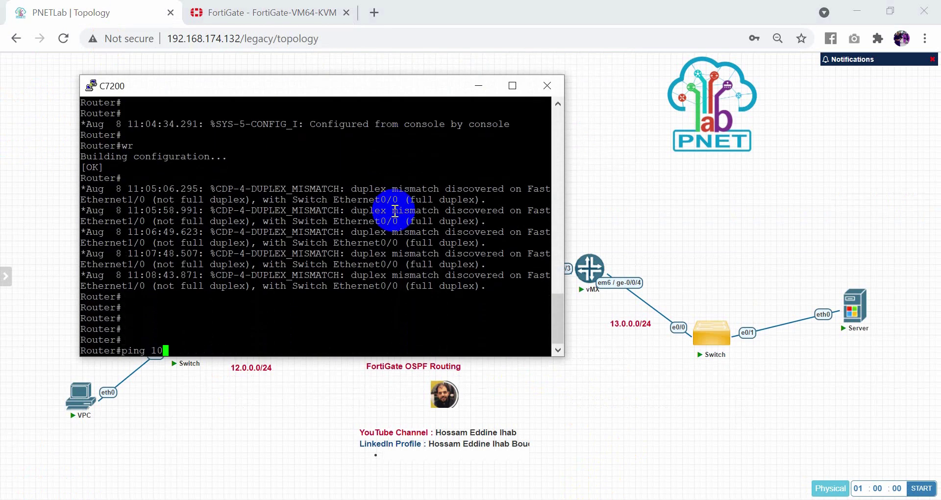
text(.0.0.2)
key(Return)
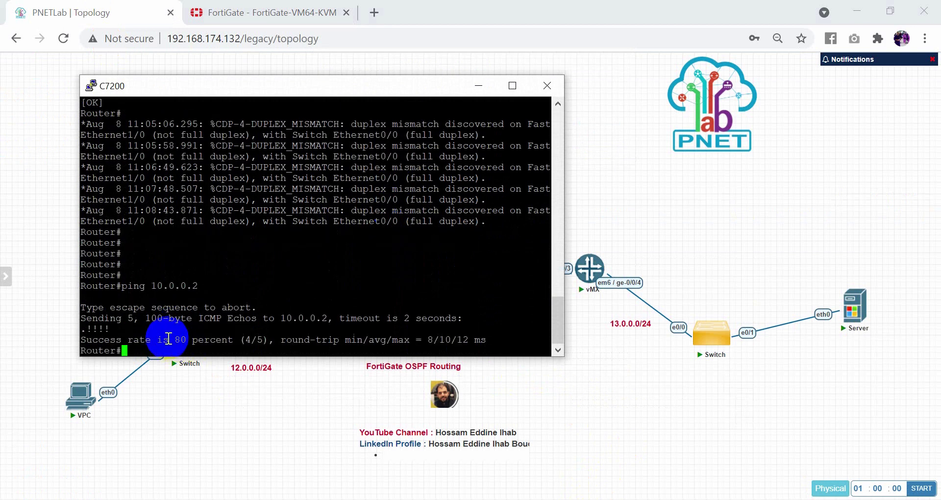
triple_click(95, 327)
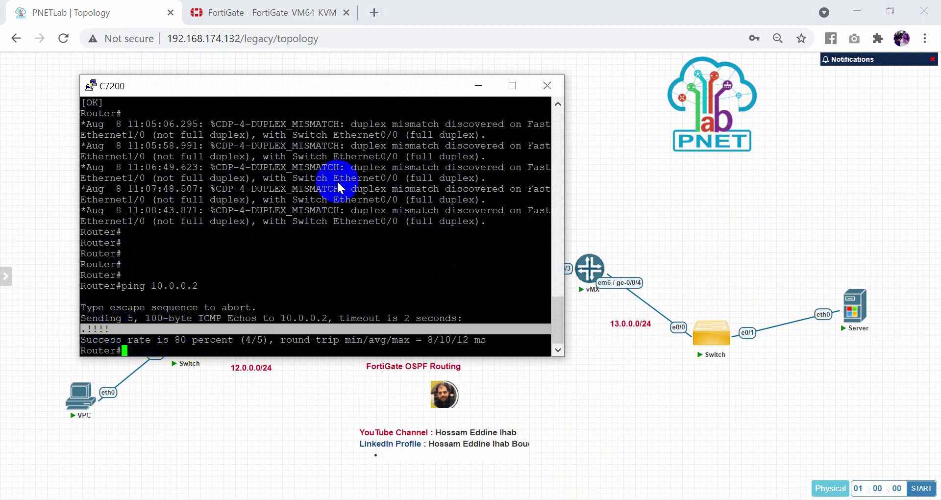
click(547, 86)
click(487, 309)
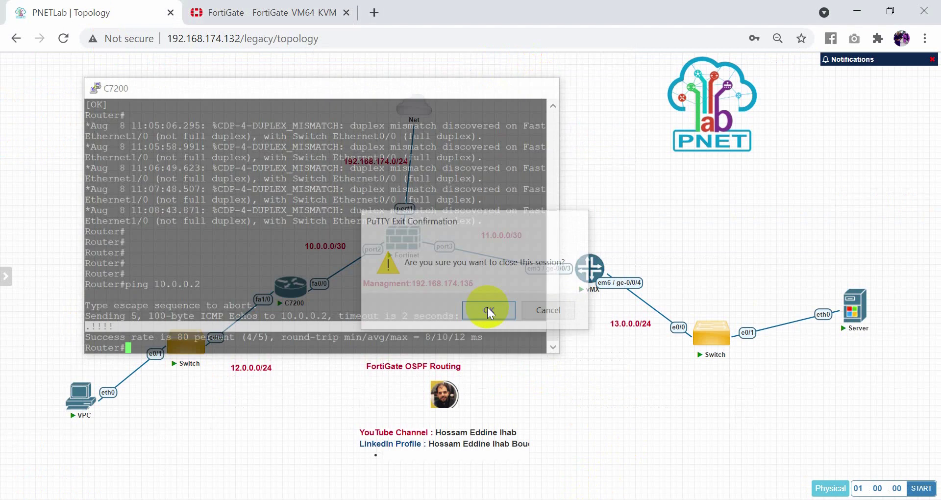
Ping 10.0.0.1 from the FortiGate's CLI console and stop the ping after a few replies
click(223, 13)
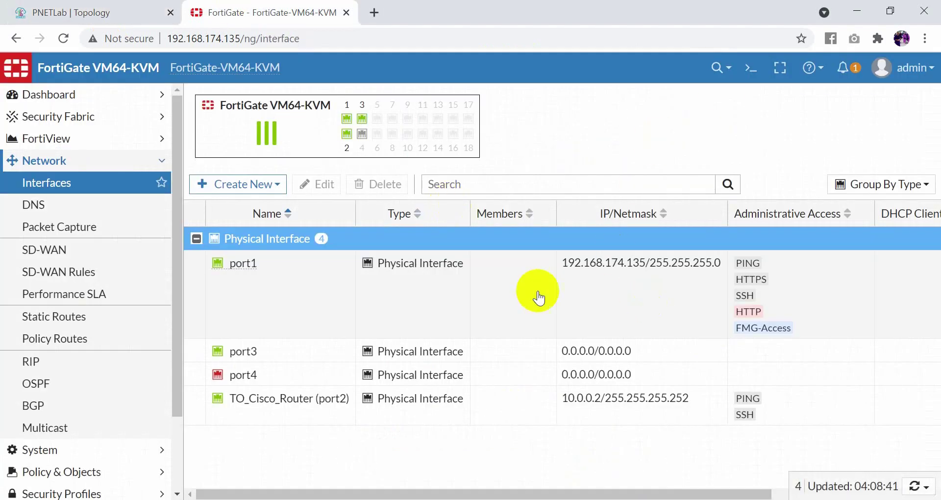
click(753, 69)
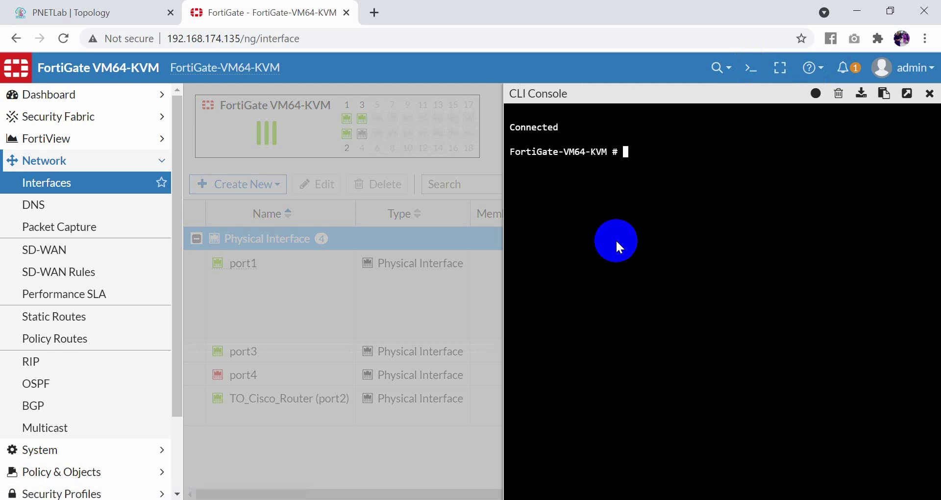
text(execute ping1)
key(BackSpace)
text(10.0.0.1)
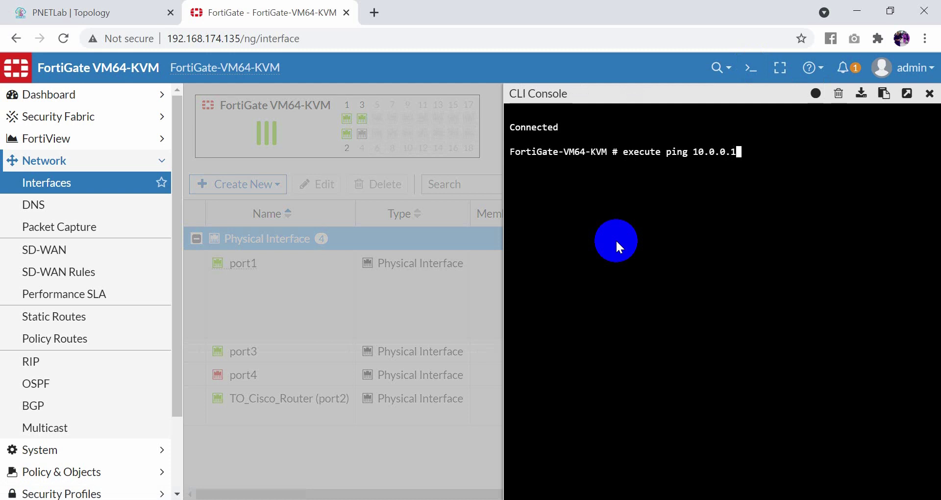
key(Return)
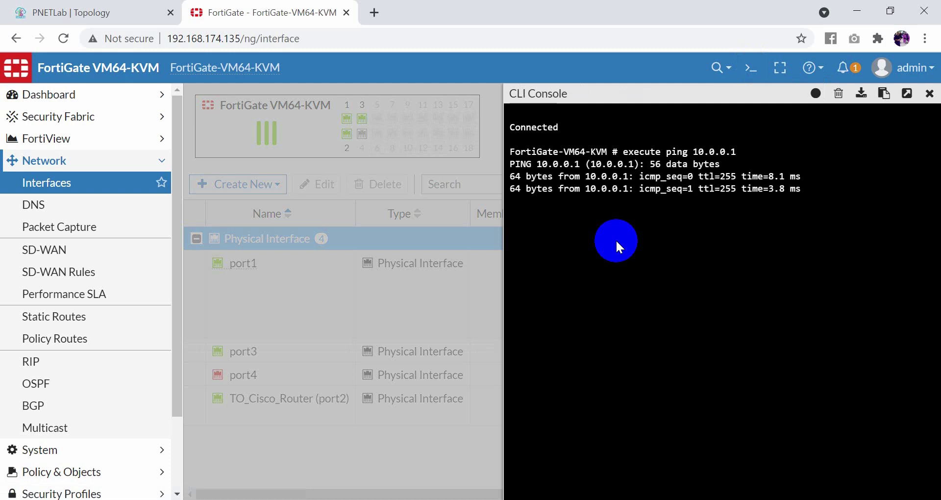
key(ctrl+c)
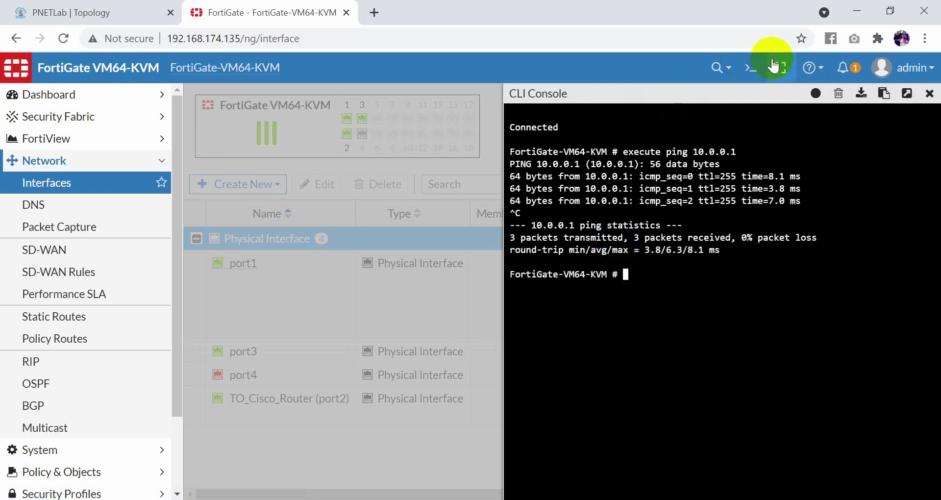
Close the FortiGate's CLI console to return to the interface list
click(750, 67)
key(super)
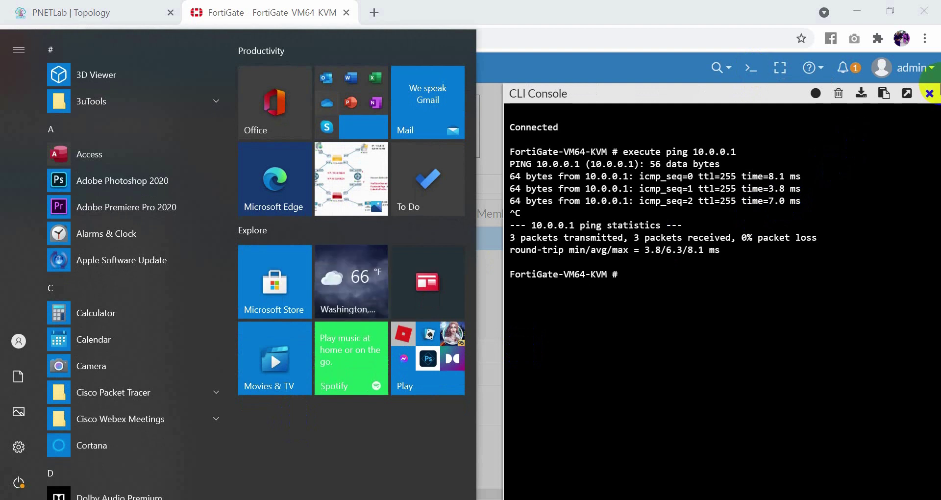
click(926, 96)
click(927, 94)
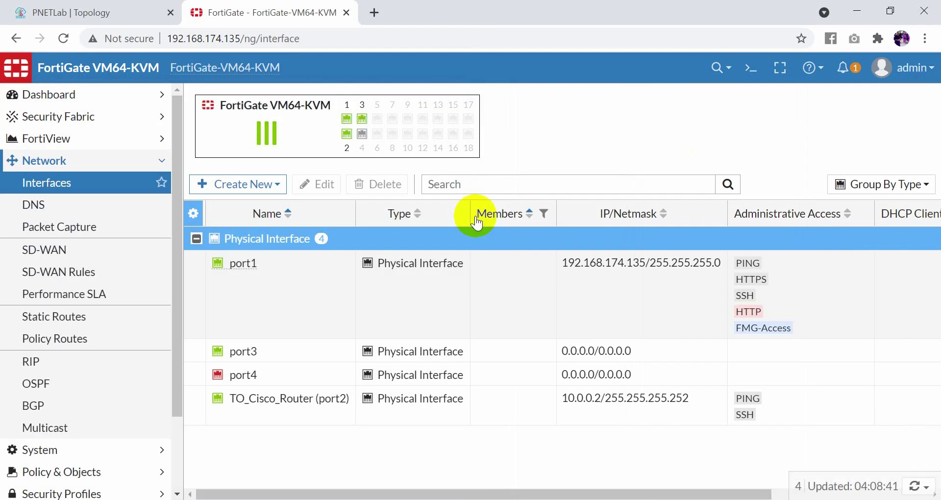
Open port3 for editing, set its alias to TO_Juniper_Router and its role to WAN
click(228, 374)
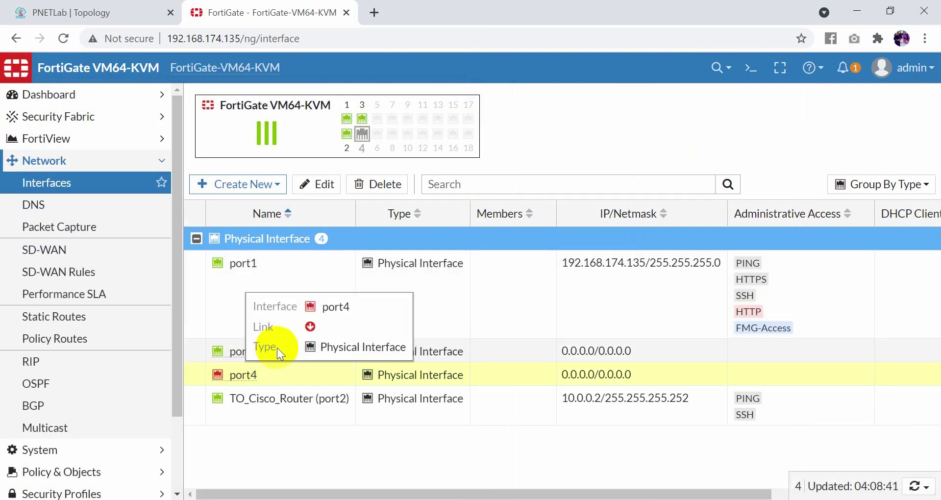
double_click(230, 353)
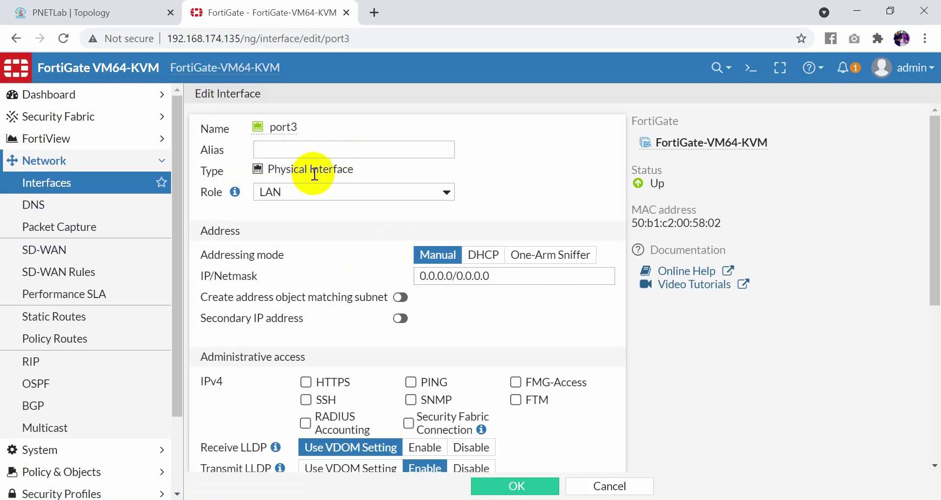
click(270, 151)
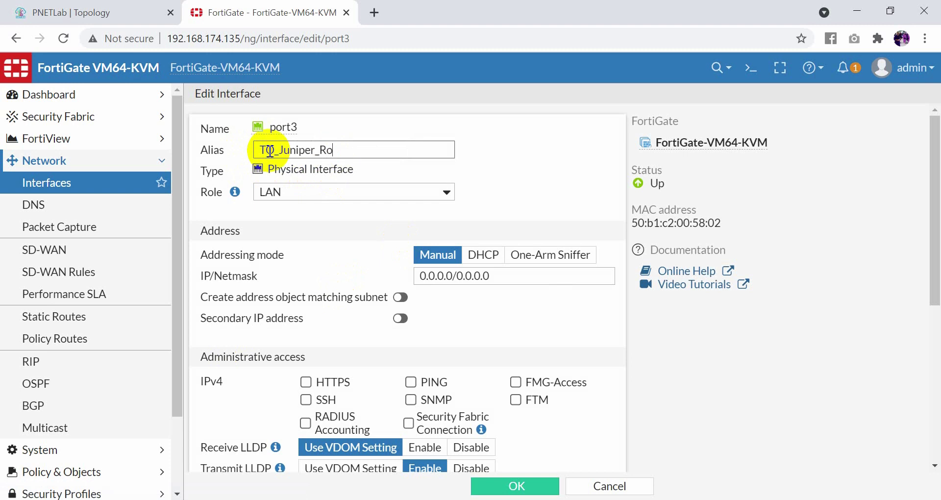
click(372, 191)
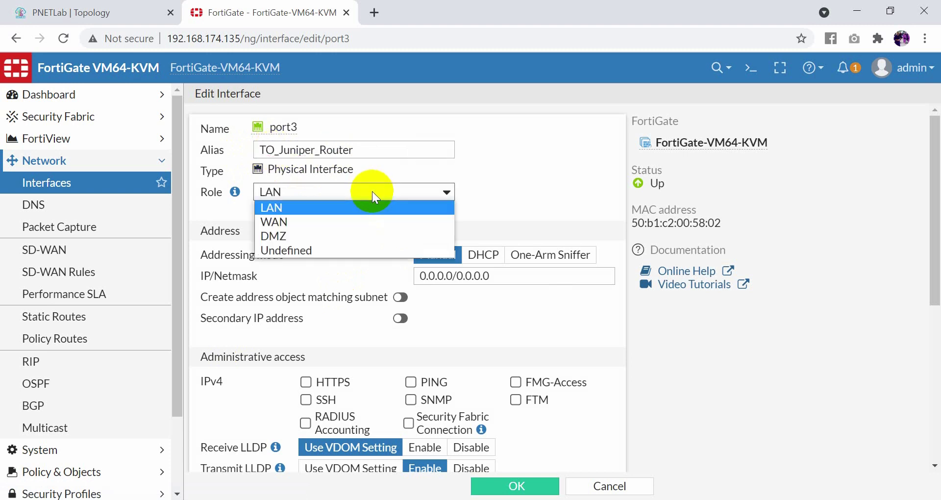
click(342, 222)
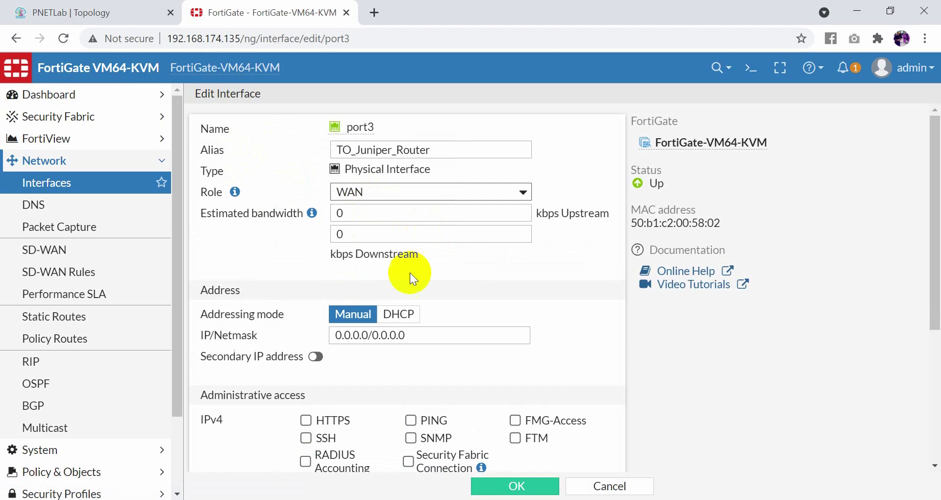
Set port3's IP/Netmask to 11.0.0.1/255.255.255.252
click(368, 336)
key(BackSpace)
key(BackSpace)
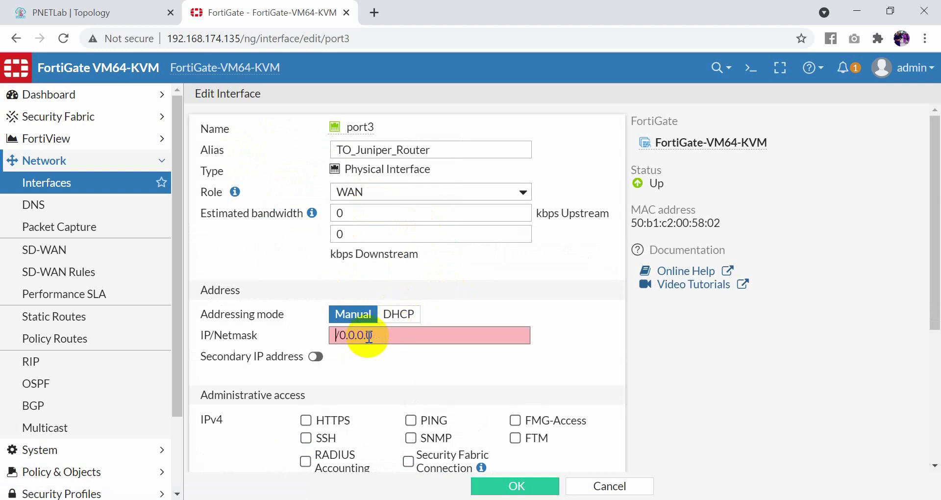
text(11.0.0.1)
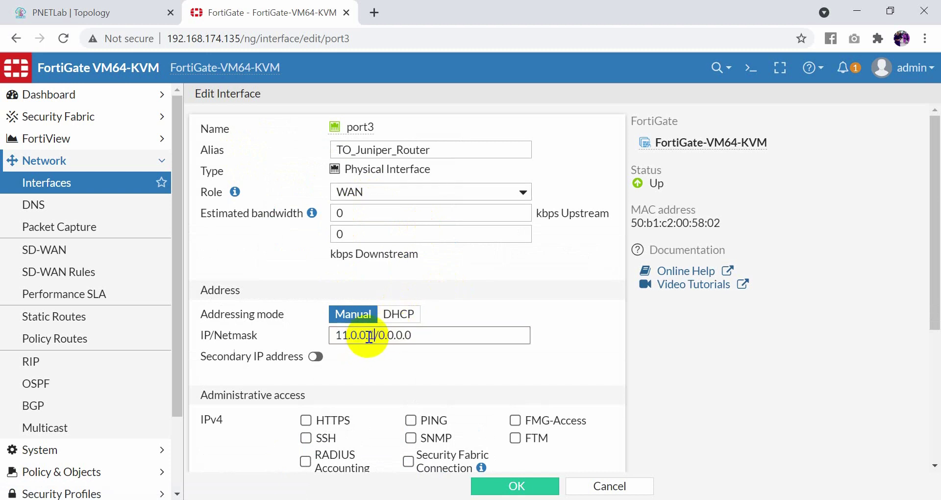
key(Right)
key(Delete)
text(255)
text(.255)
key(BackSpace)
key(BackSpace)
text(255.)
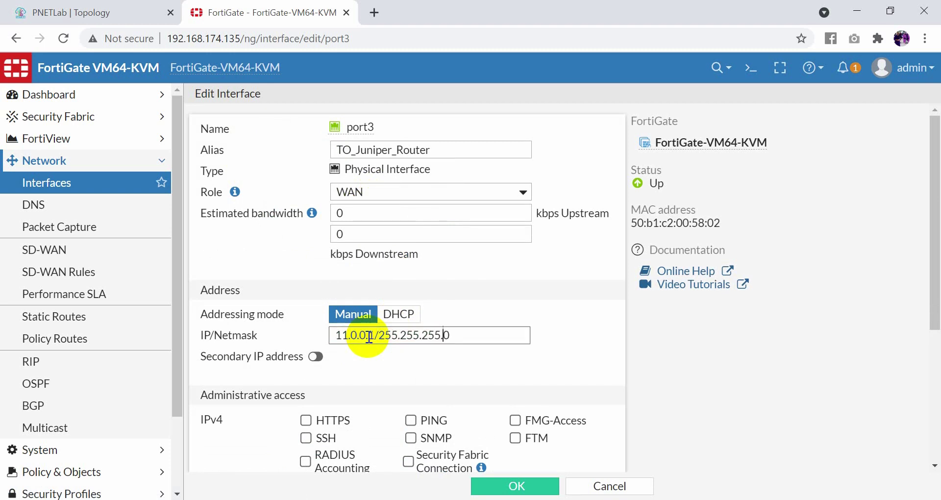
key(BackSpace)
text(252)
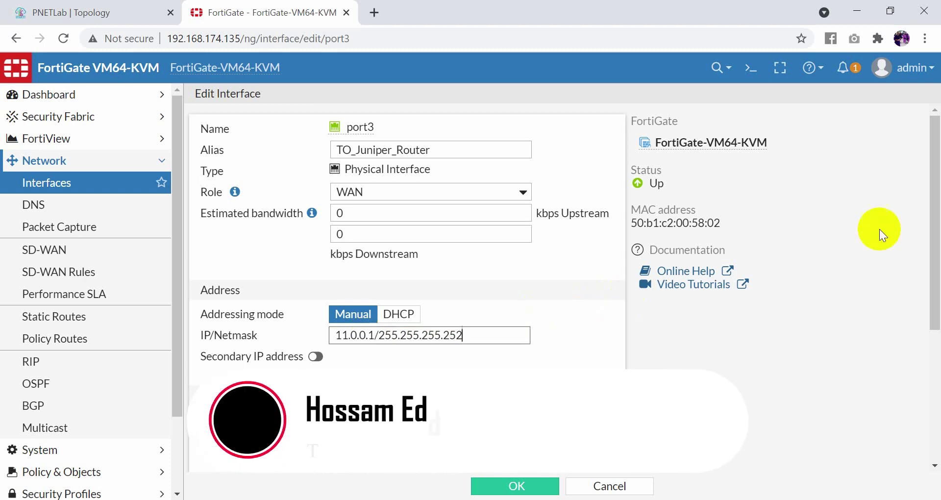
Allow PING and SSH administrative access on port3, enable Transmit LLDP and save the interface
drag(935, 225, 936, 300)
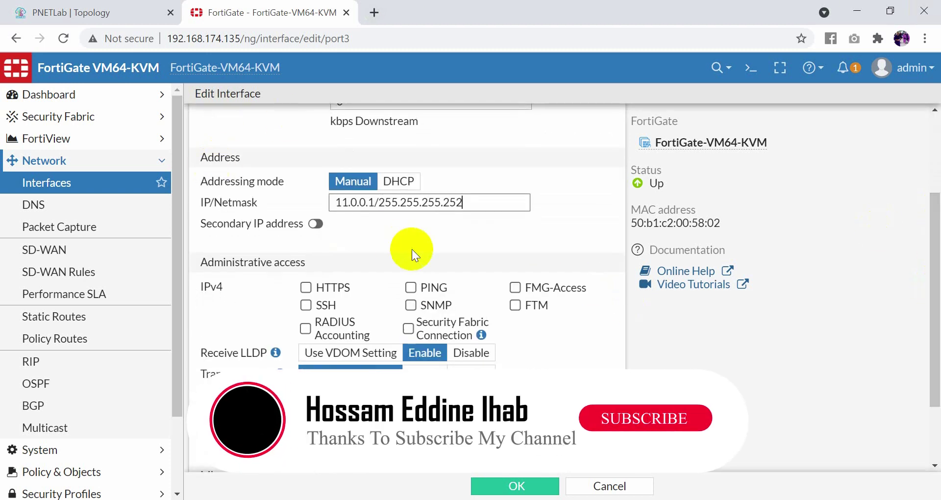
click(411, 287)
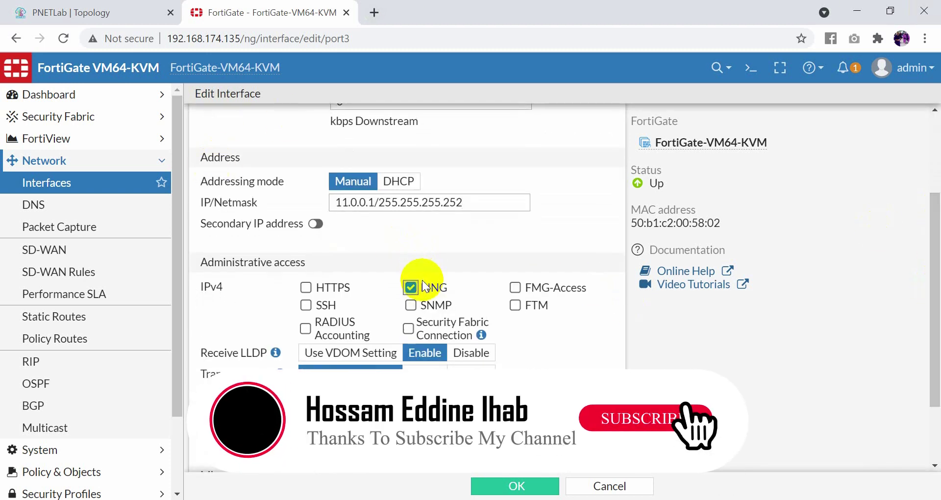
click(306, 305)
click(425, 367)
drag(935, 259, 926, 365)
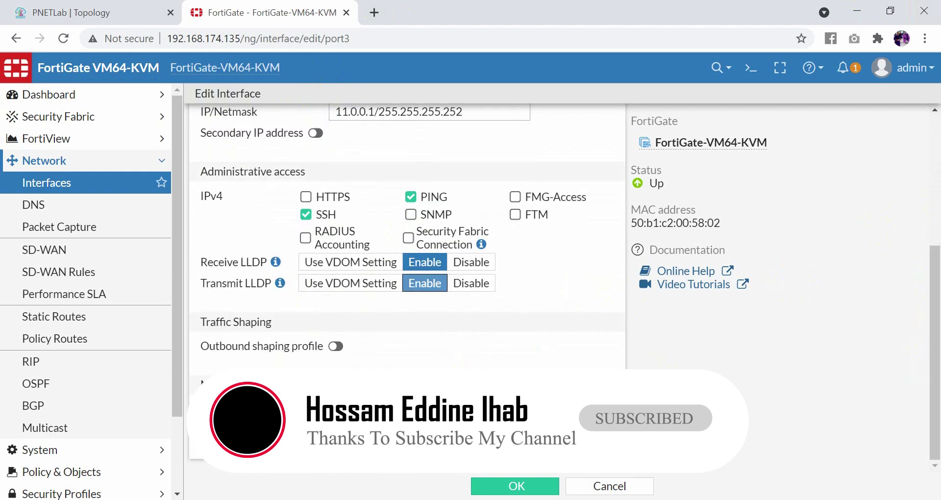
click(279, 409)
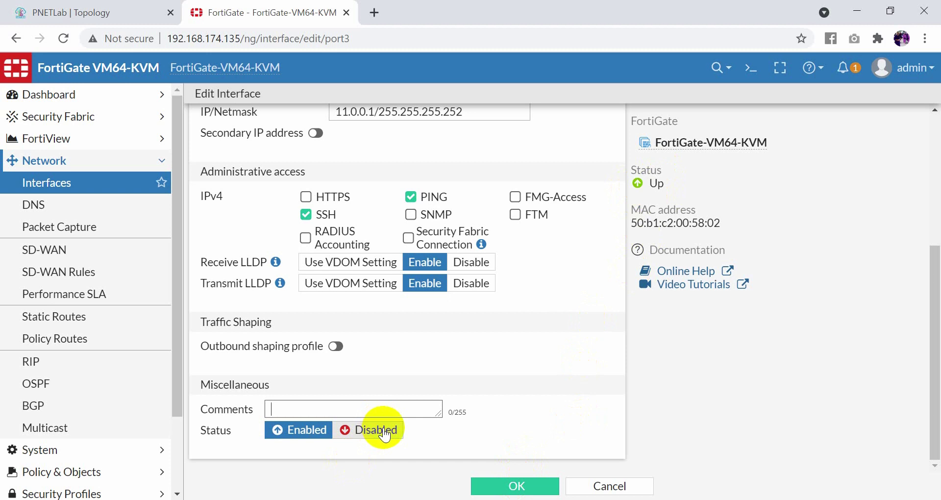
click(505, 487)
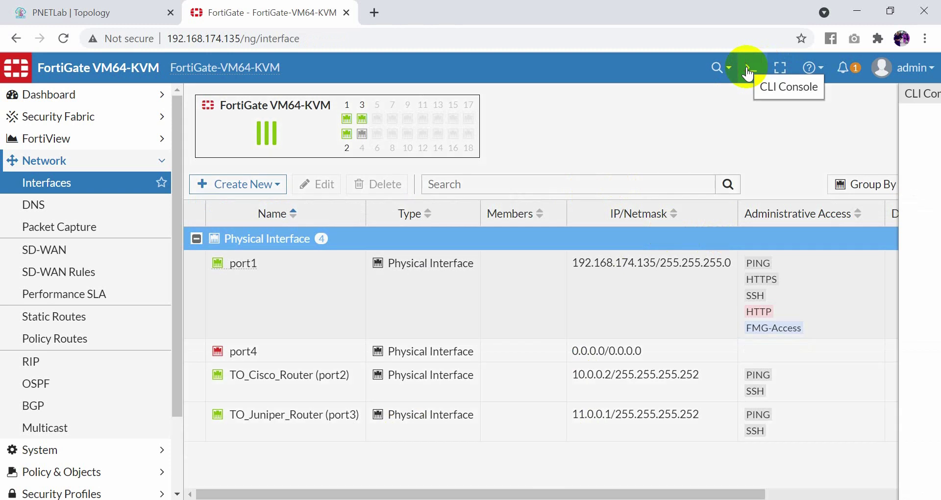
Run "get router info routing-table all" in the FortiGate's CLI console, examine the listed routes and close the console
click(748, 74)
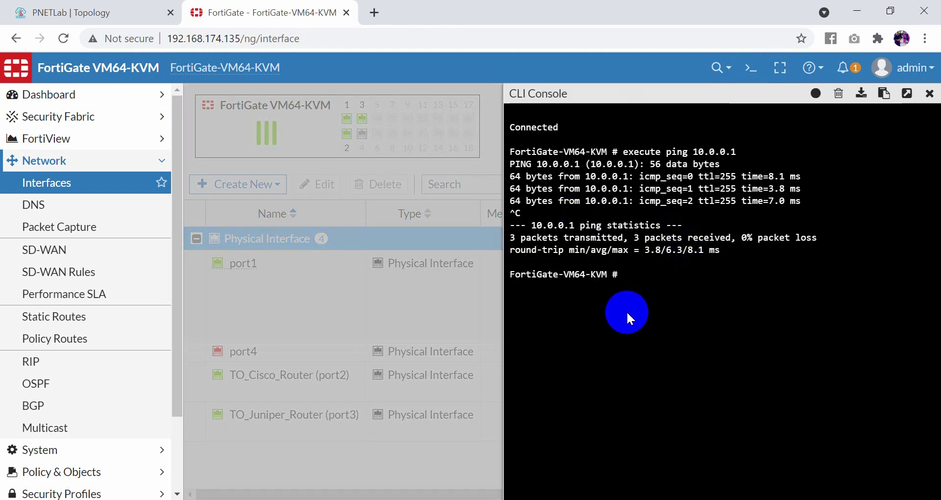
text(ge )
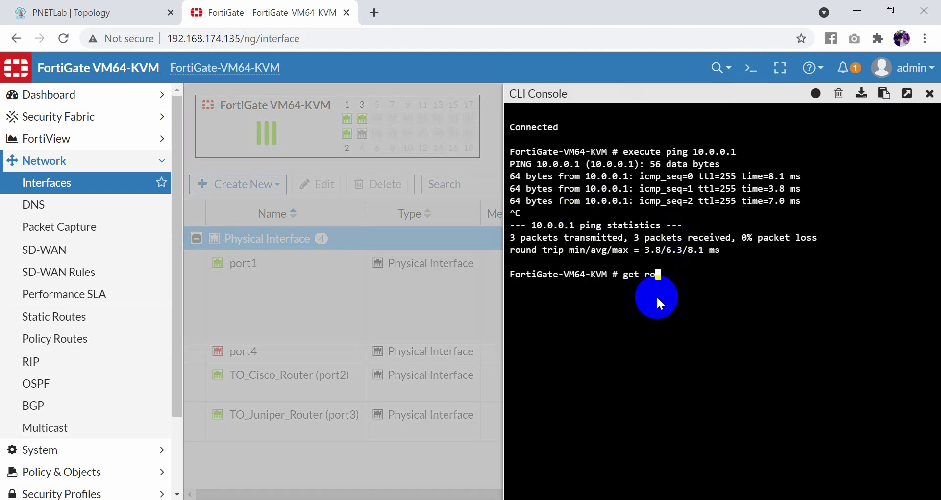
text( router  info routing-table all)
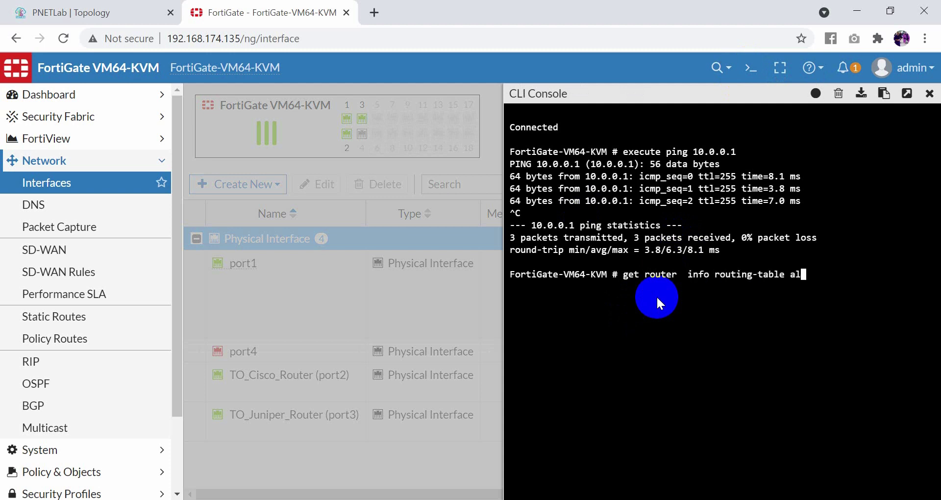
key(Return)
drag(507, 395, 568, 395)
click(568, 394)
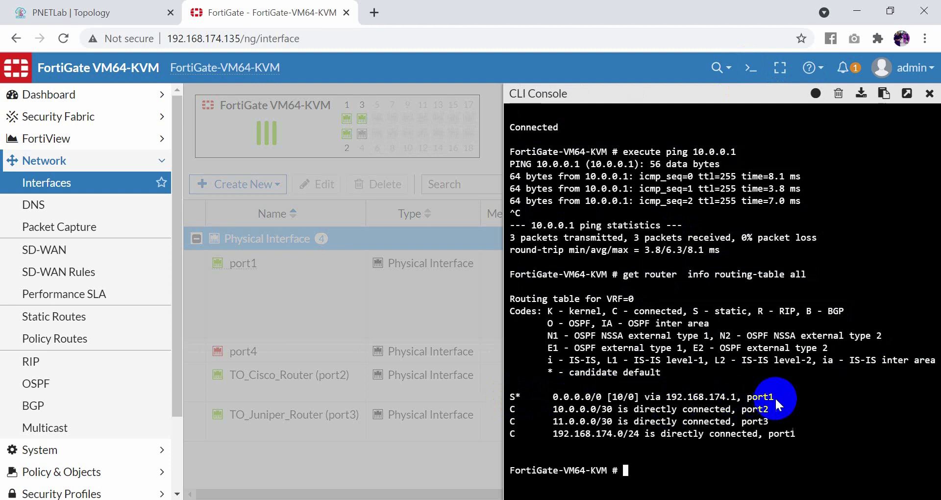
drag(774, 397, 785, 435)
click(510, 414)
click(511, 411)
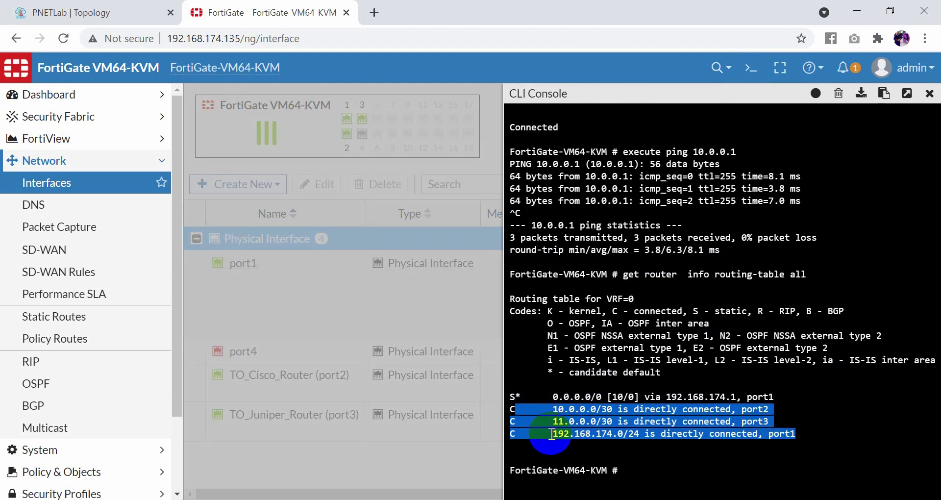
click(930, 93)
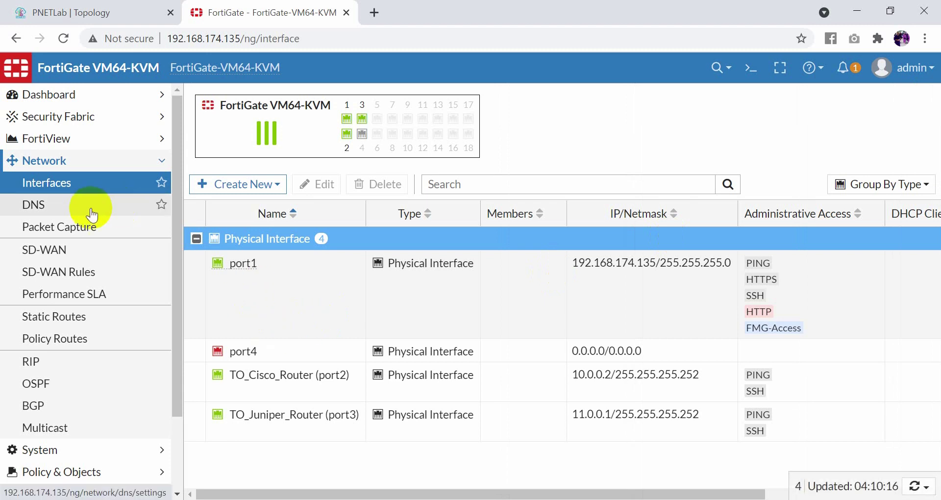
Open the FortiGate's OSPF settings and set the router ID to 11.0.0.1
click(44, 385)
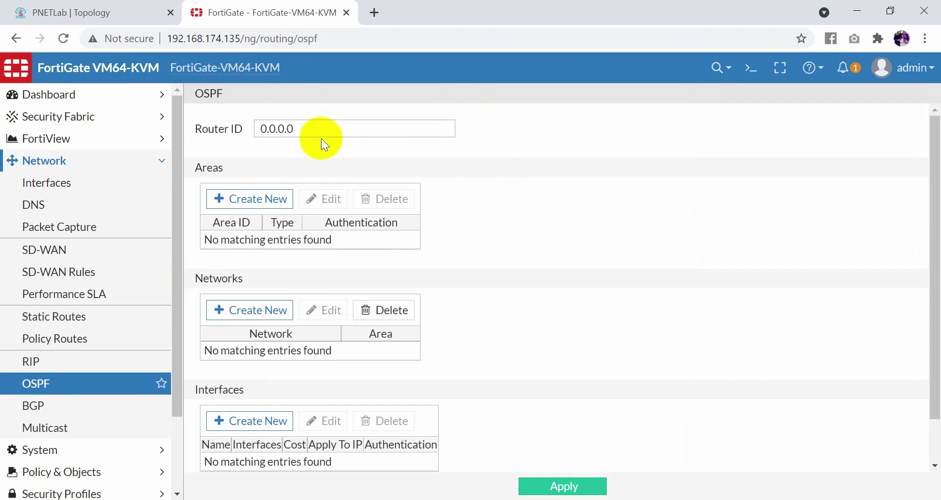
click(301, 127)
key(BackSpace)
key(BackSpace)
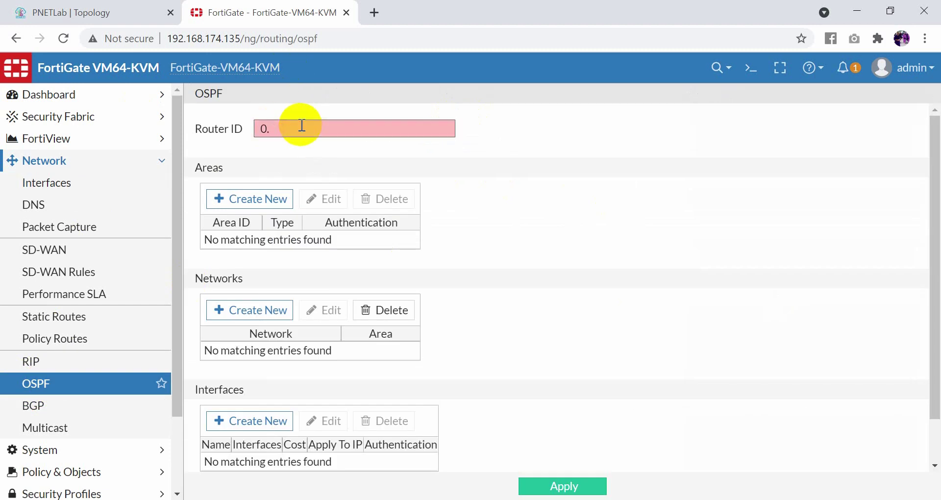
key(BackSpace)
key(BackSpace)
text(11.0.0.1)
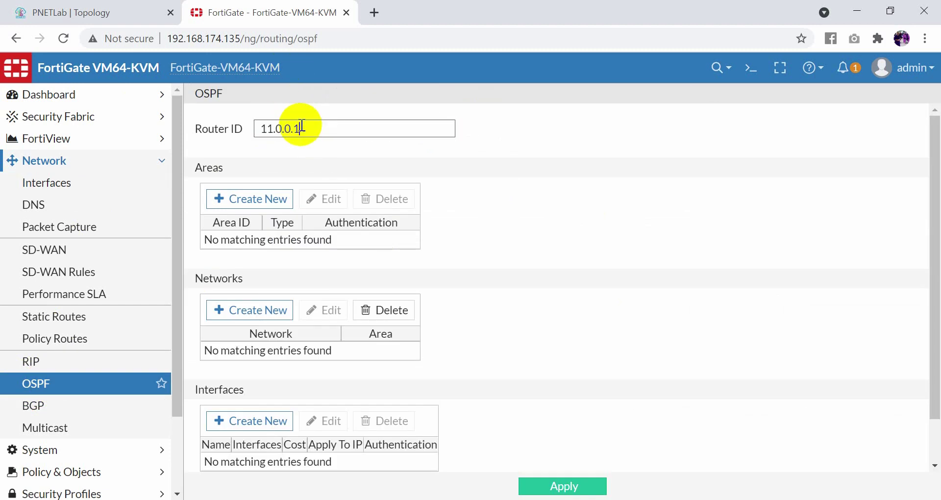
Create OSPF area 0.0.0.0 with no authentication
click(262, 210)
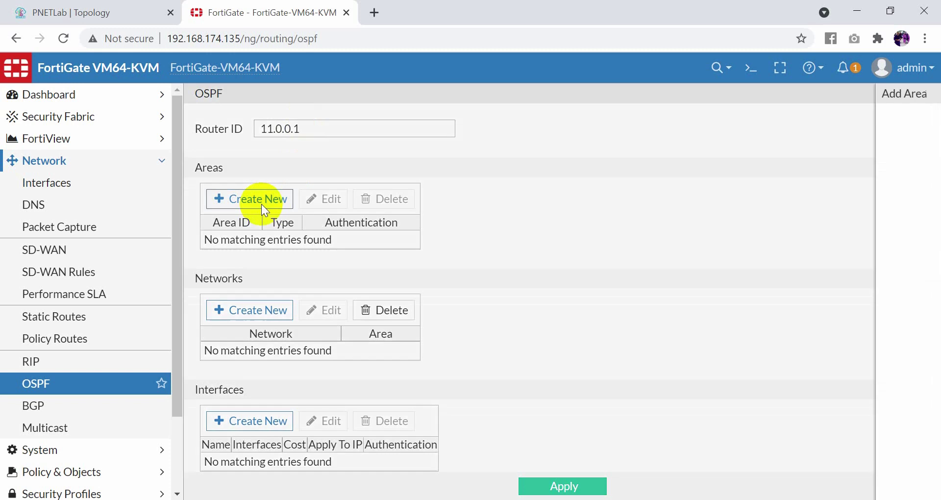
click(428, 135)
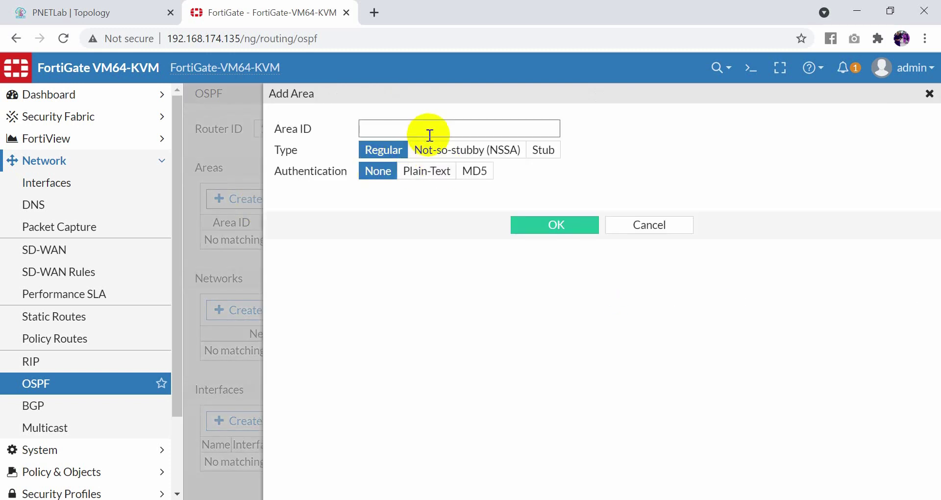
text(0.0.0.0)
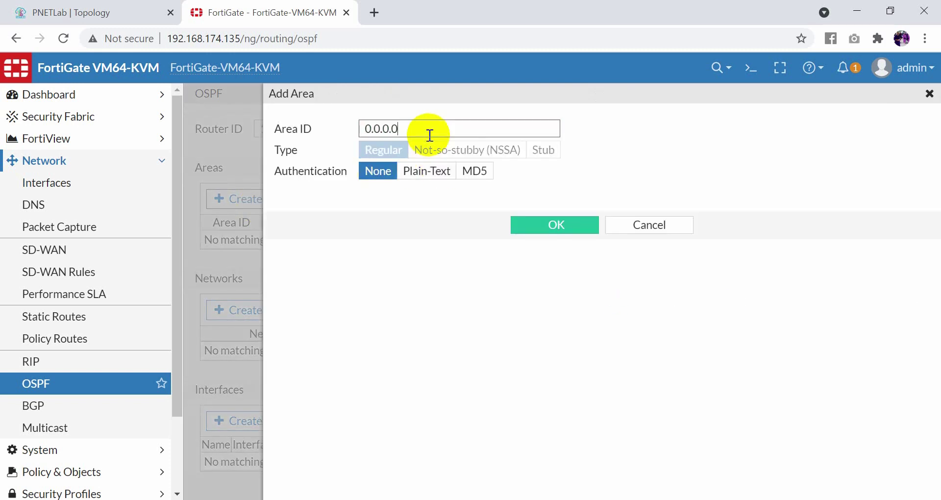
click(534, 226)
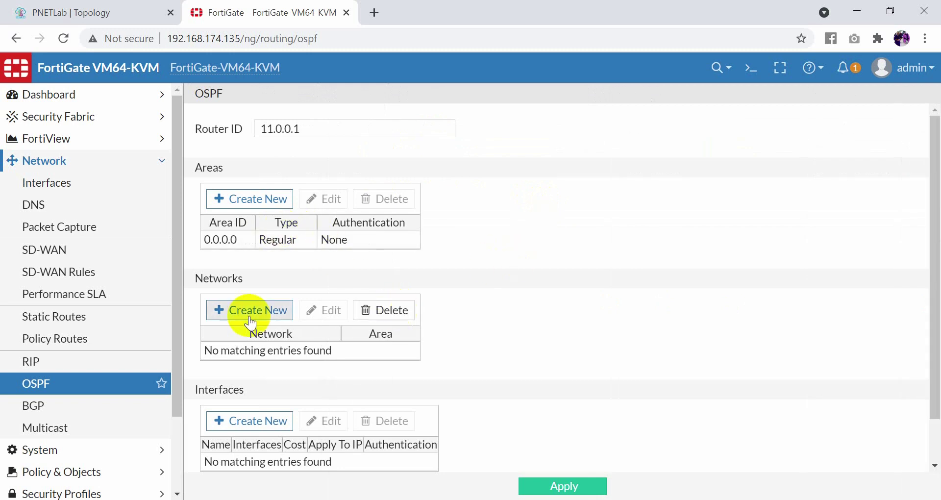
Add the network 10.0.0.0/30 to OSPF area 0.0.0.0
click(275, 320)
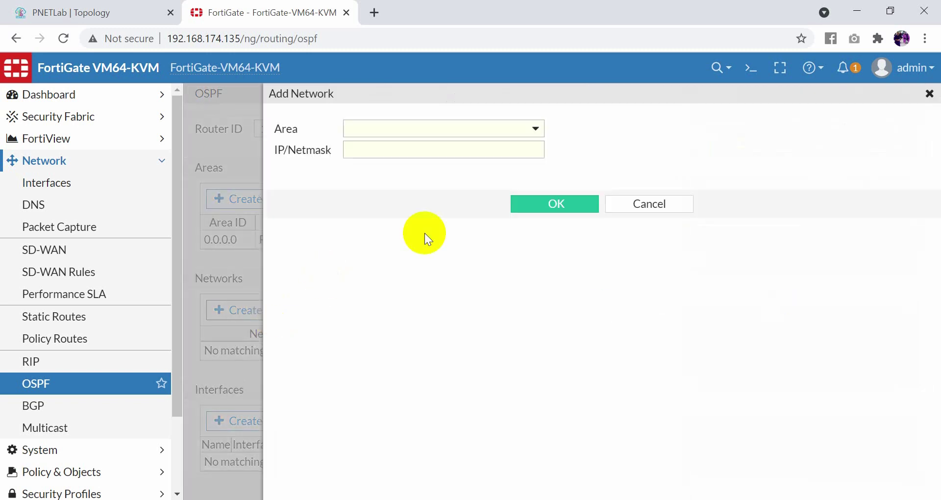
click(504, 127)
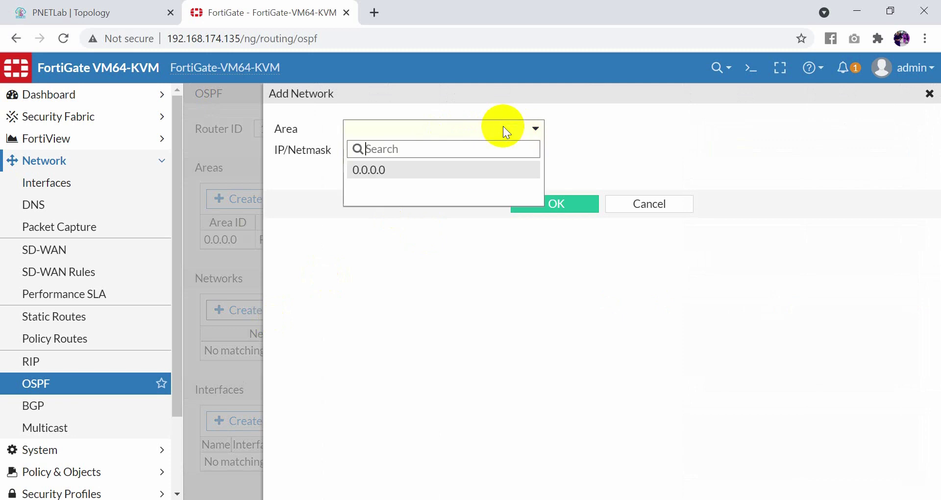
click(380, 171)
click(397, 146)
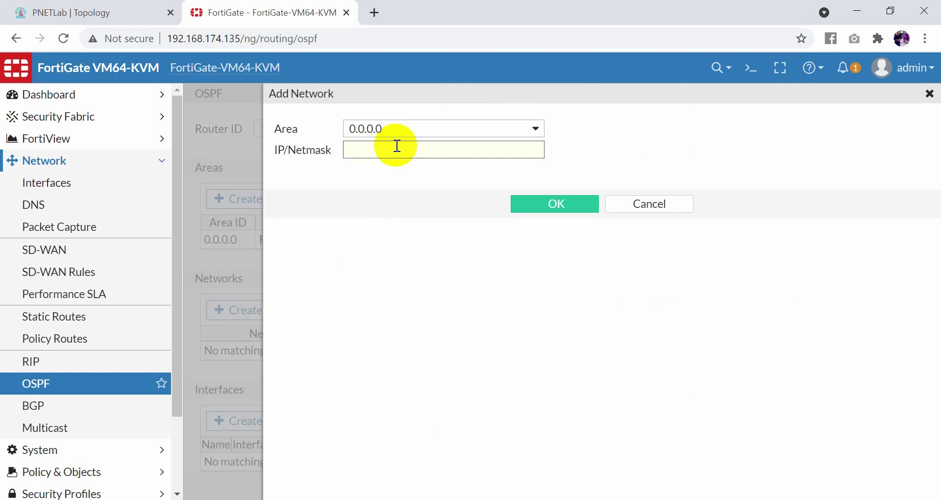
text(10.0.0.0/)
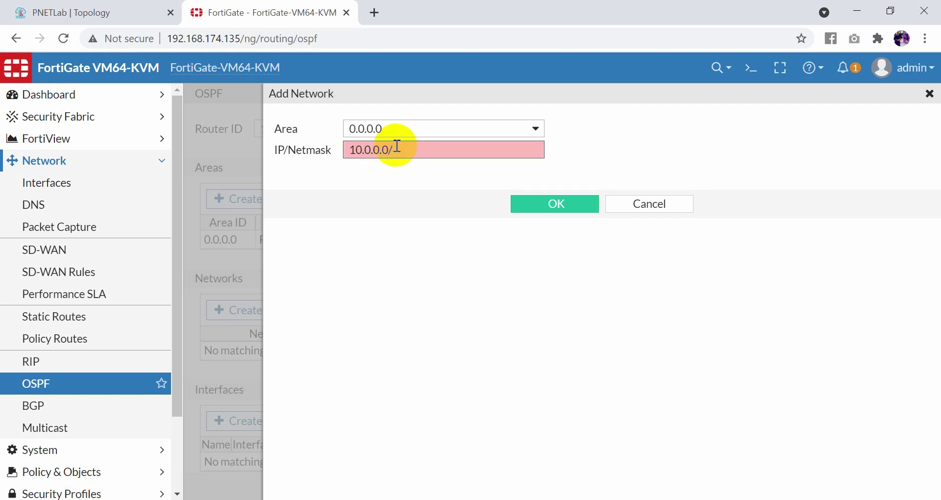
text(30)
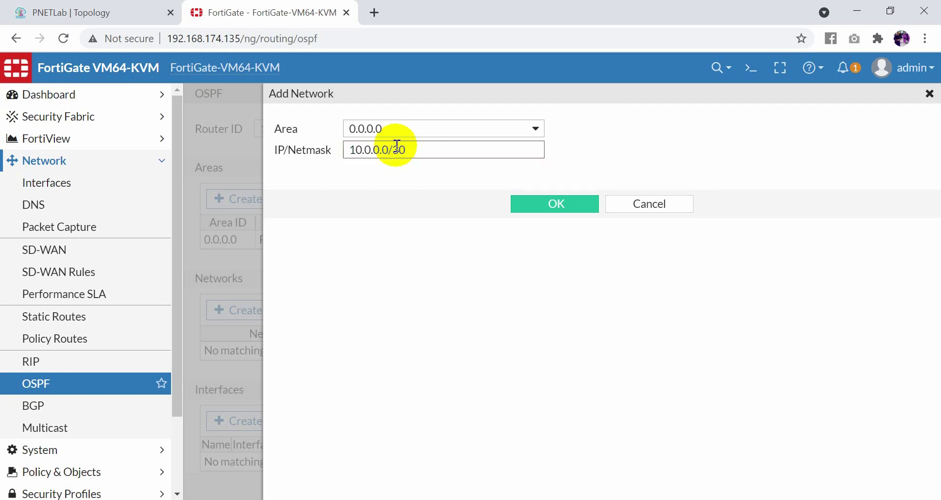
click(546, 214)
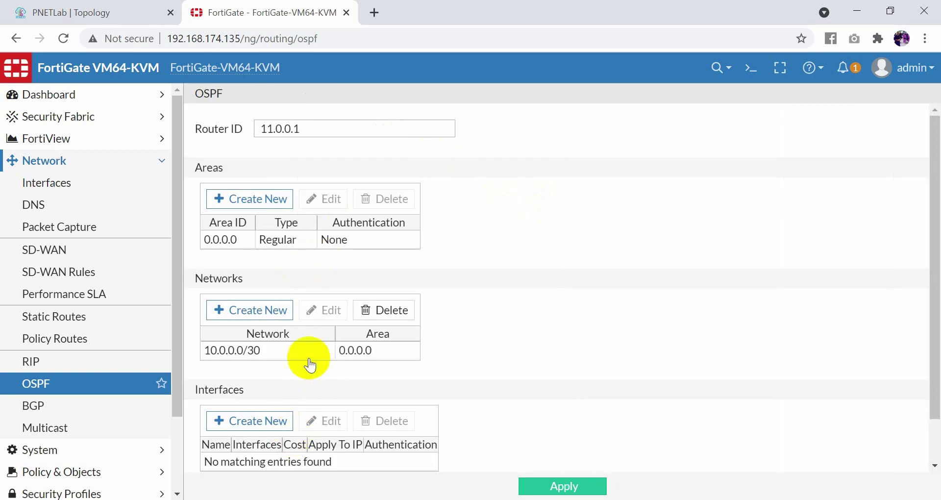
Add the network 11.0.0.0/30 to OSPF area 0.0.0.0
click(262, 314)
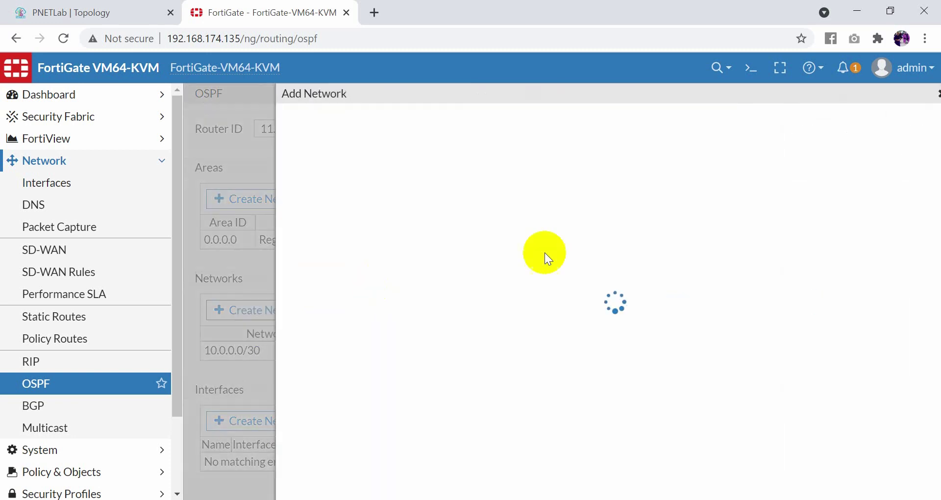
click(518, 129)
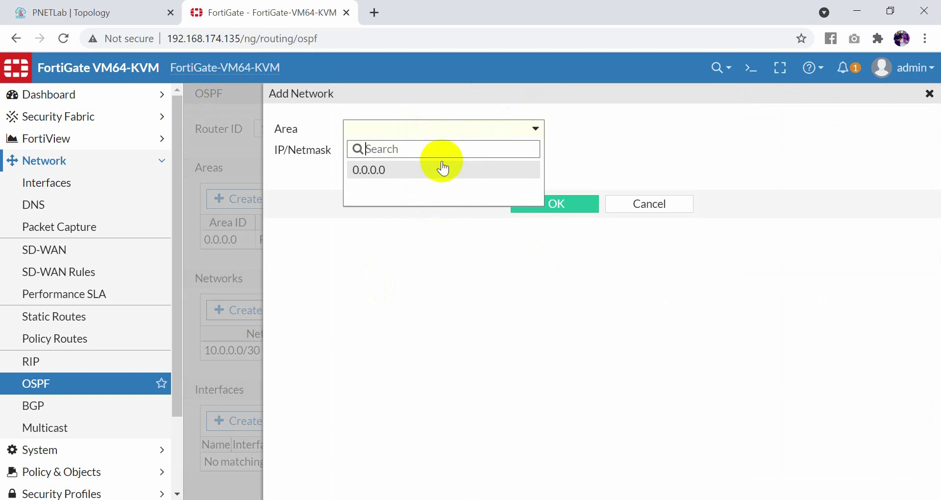
click(420, 170)
click(394, 150)
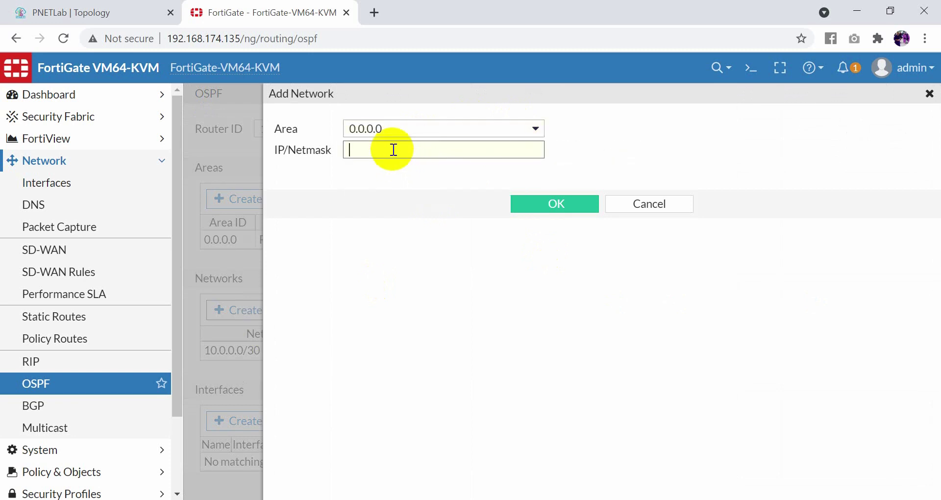
text(11.0.0.0/)
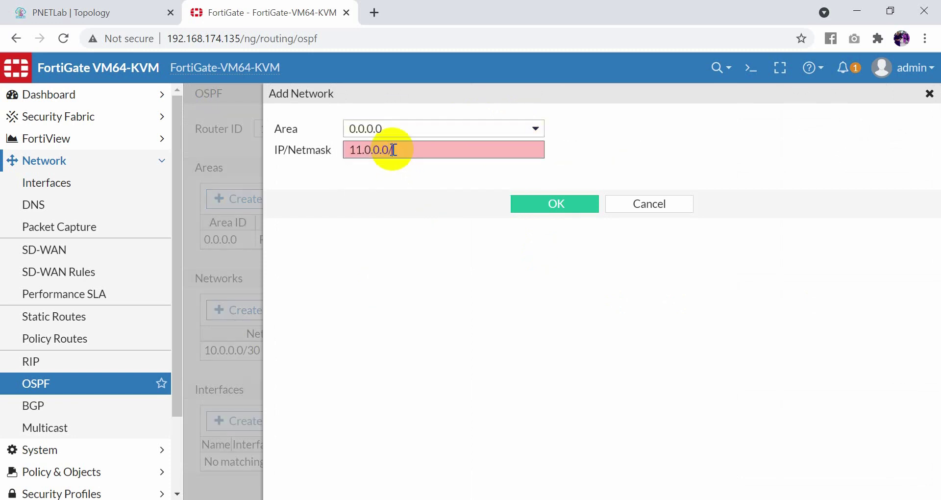
text(30)
click(514, 201)
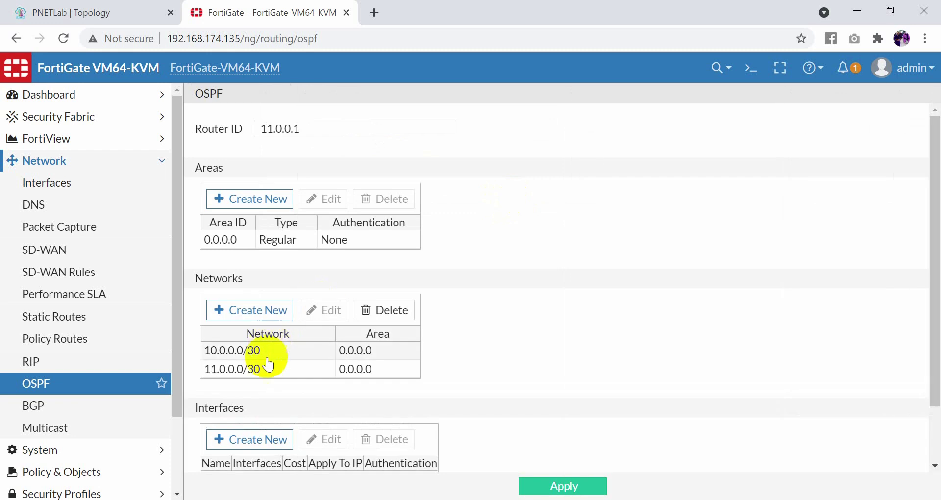
Add the network 192.168.174.0/24 to OSPF area 0.0.0.0
click(260, 313)
click(425, 160)
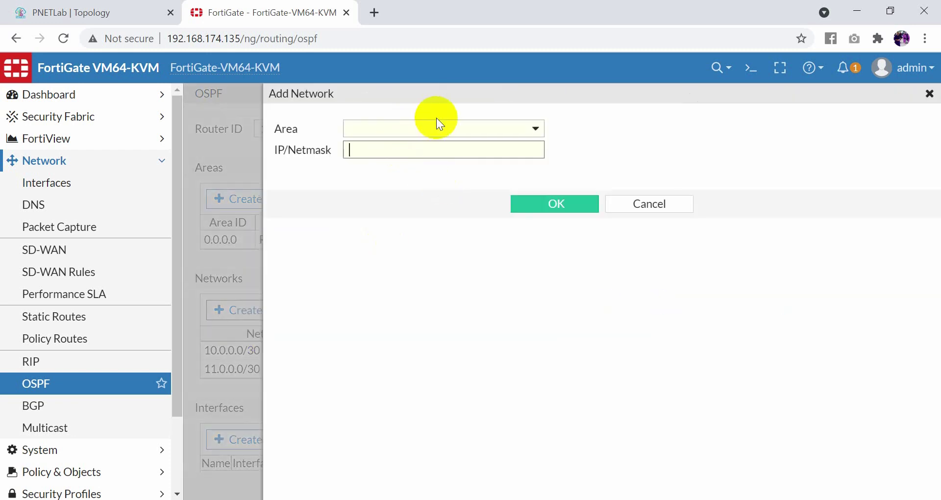
click(430, 129)
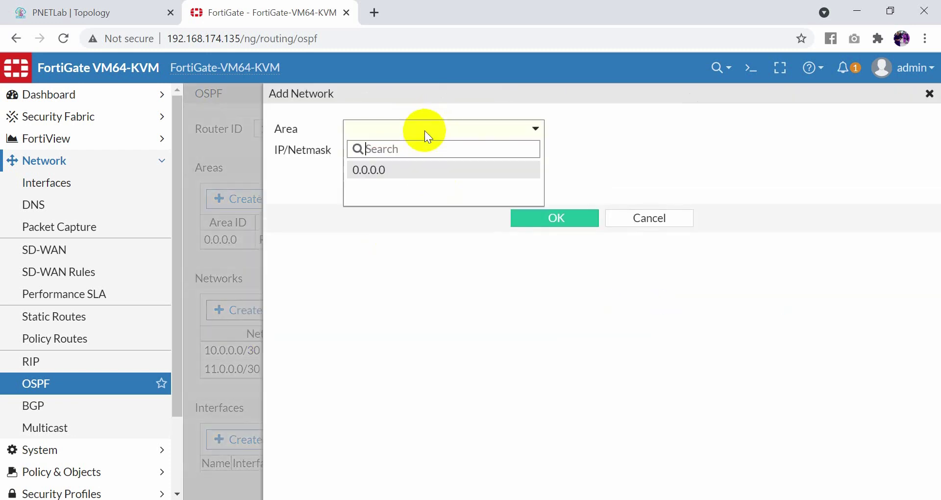
click(390, 170)
click(375, 149)
text(10)
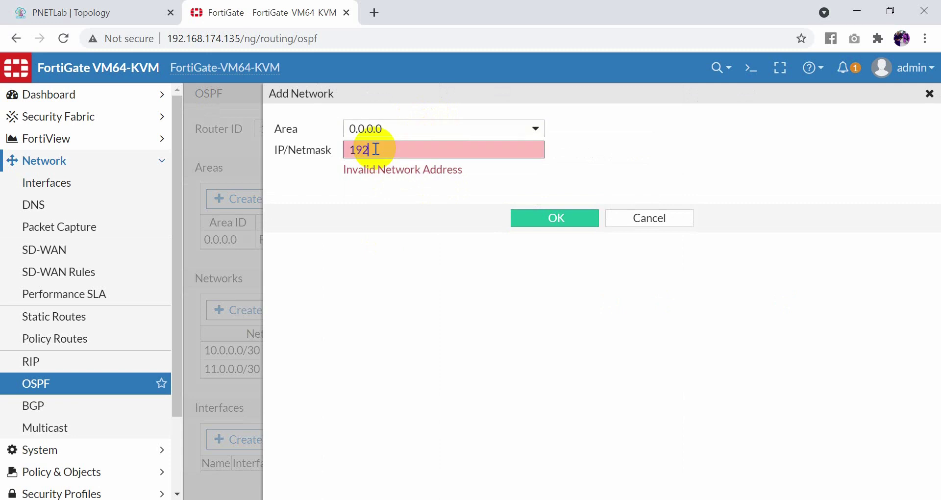
text(2.168.174.0/24)
click(547, 204)
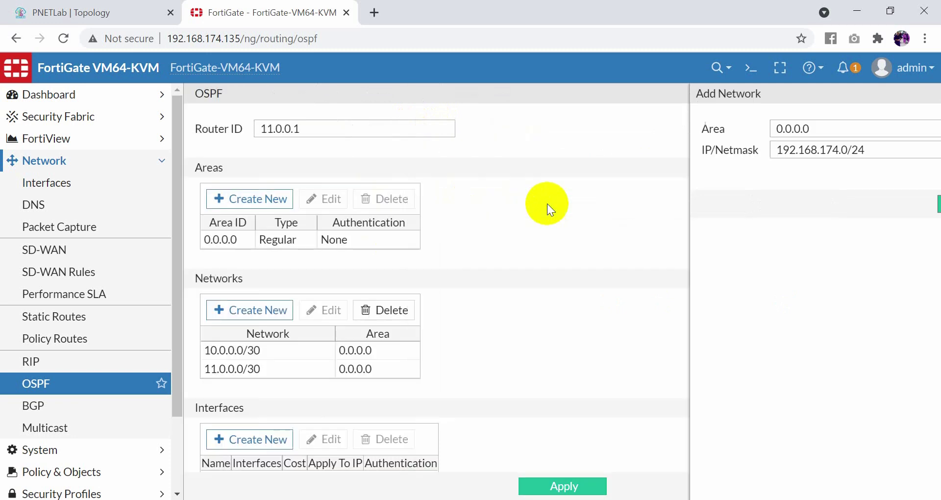
Create an OSPF interface entry named TO_Cisco_Router and assign it the interface TO_Cisco_Router (port2)
drag(933, 204, 933, 273)
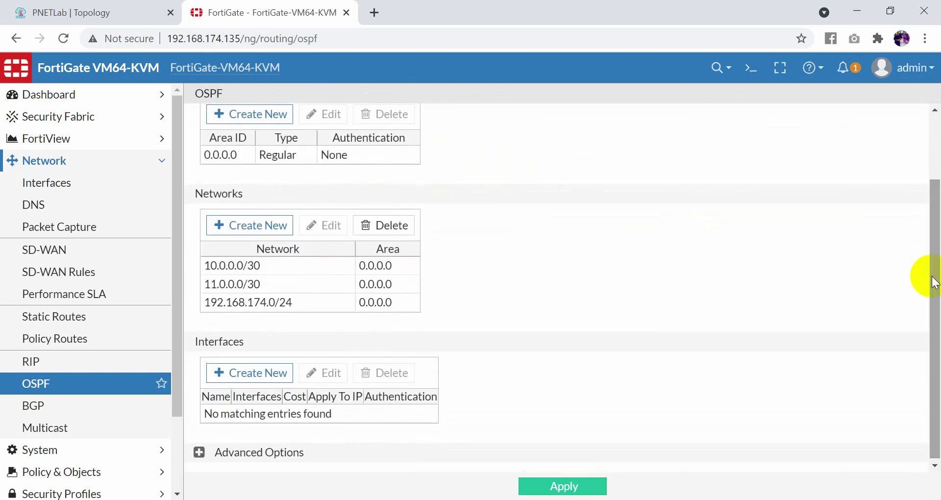
click(233, 382)
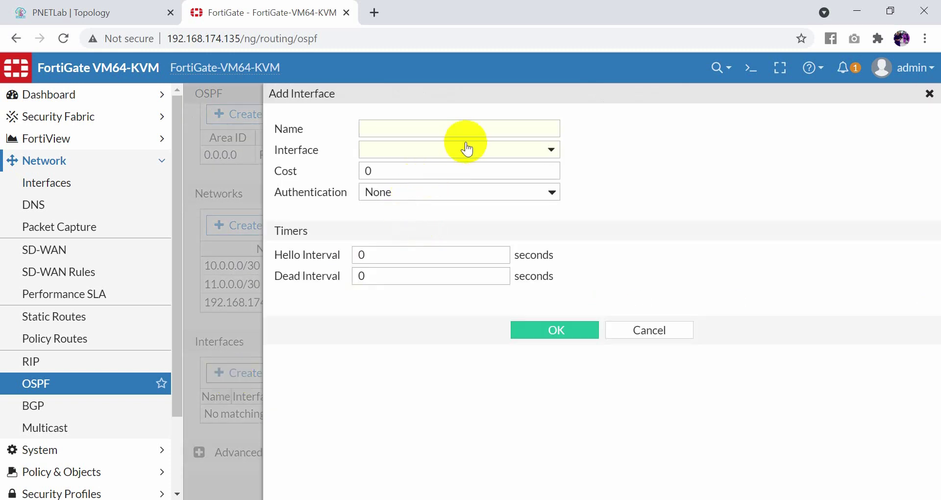
click(489, 128)
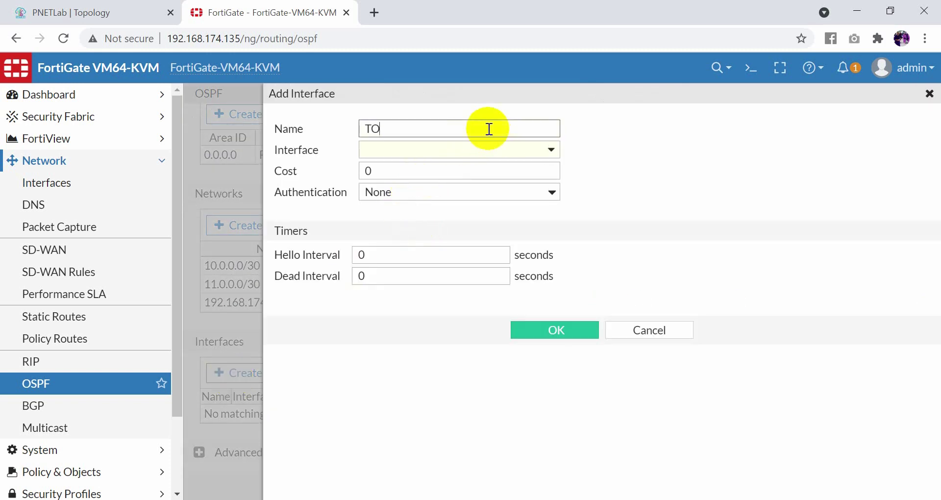
text(TO_Cisco_Router)
click(511, 163)
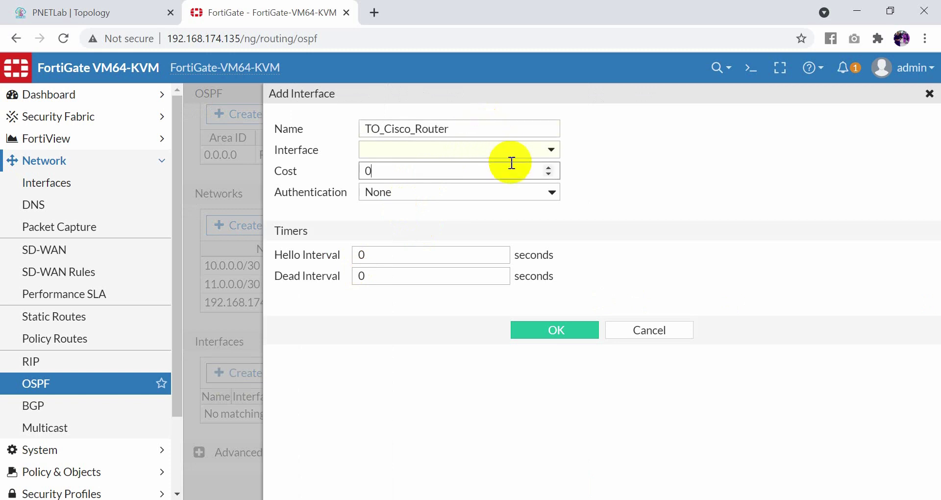
click(551, 149)
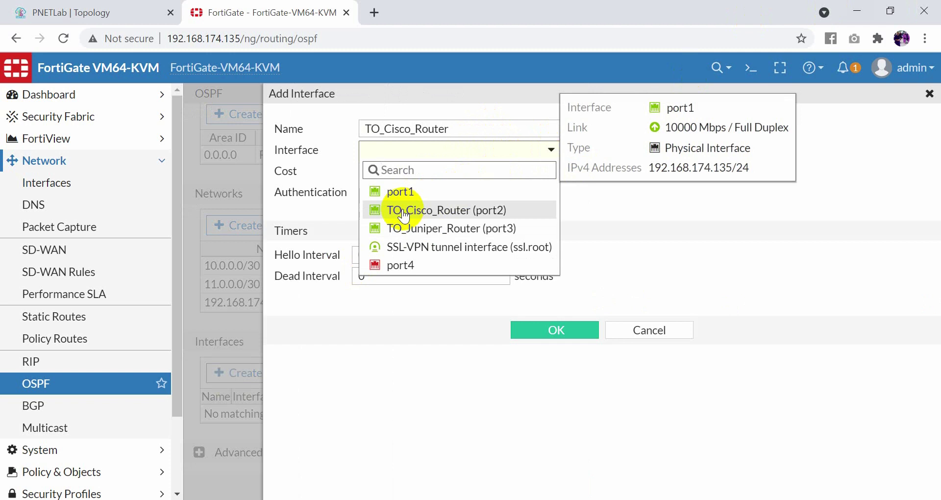
click(422, 209)
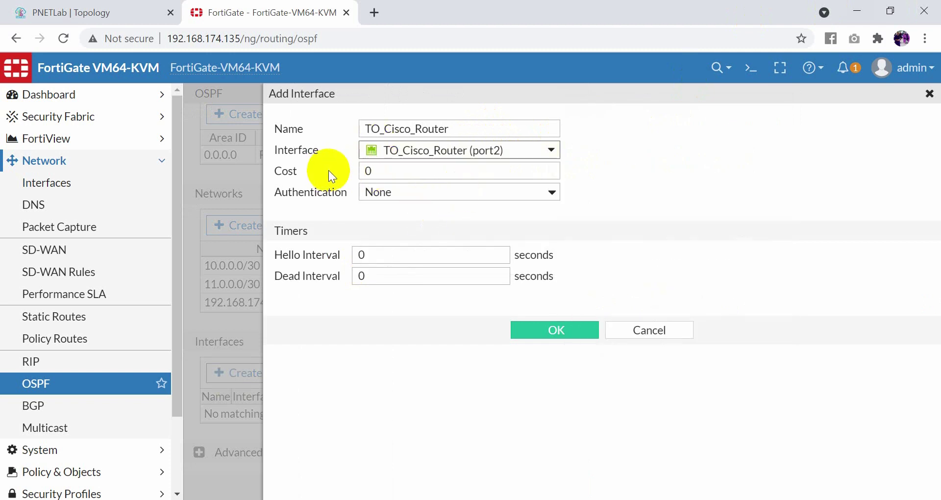
Switch the new OSPF interface's authentication to Plain-Text and back to None
click(497, 192)
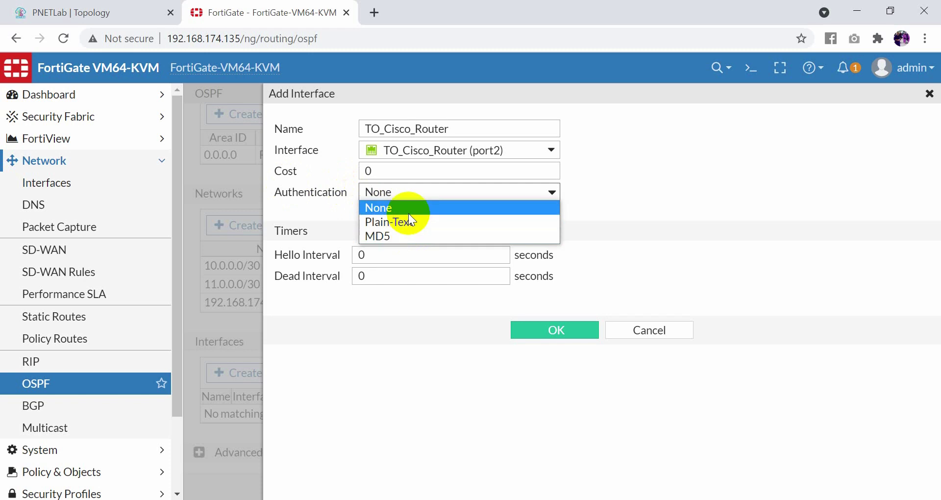
click(395, 217)
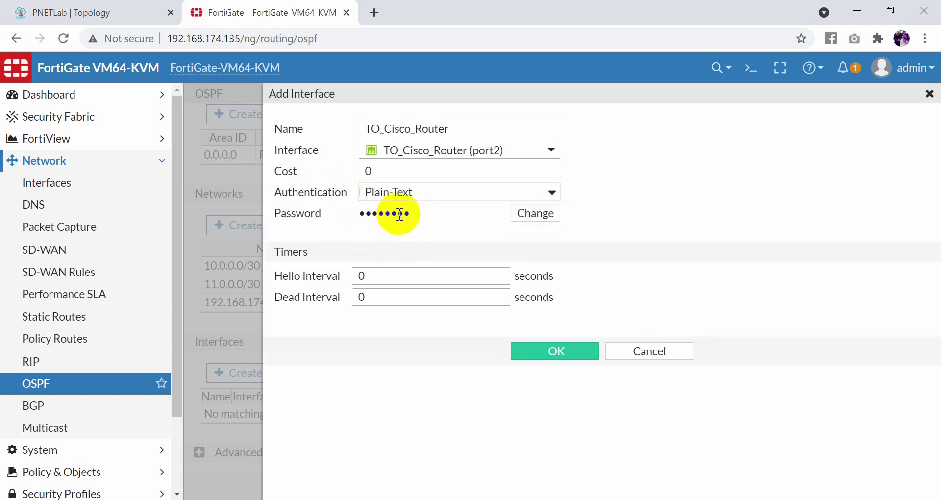
click(541, 189)
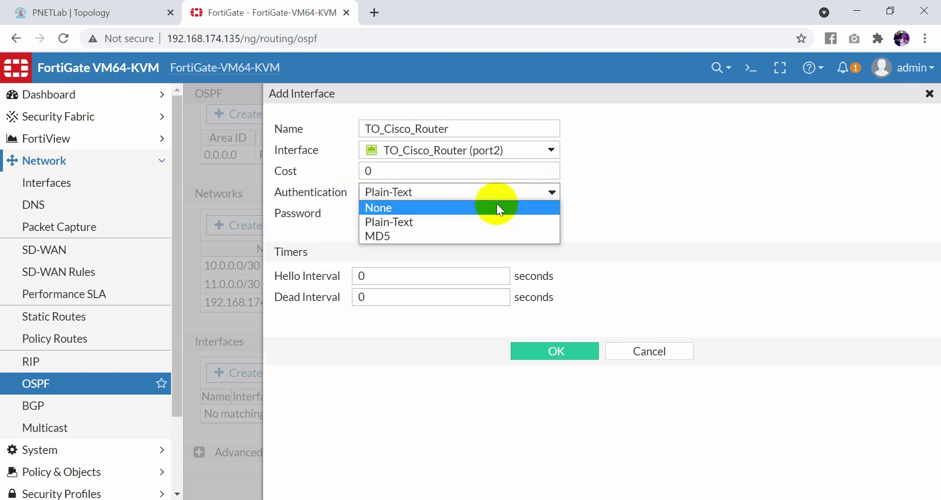
click(452, 210)
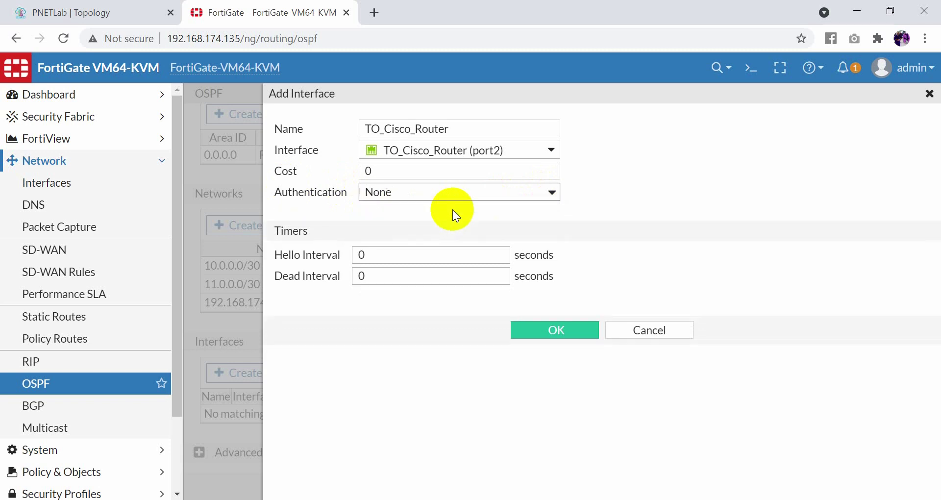
Save the TO_Cisco_Router OSPF interface with cost 0, no authentication and both timers at 0 seconds
click(385, 165)
click(572, 192)
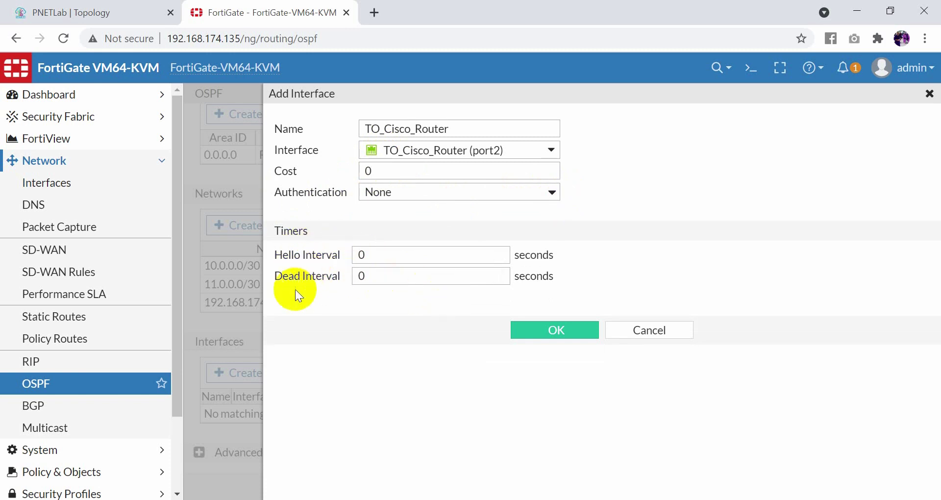
click(563, 330)
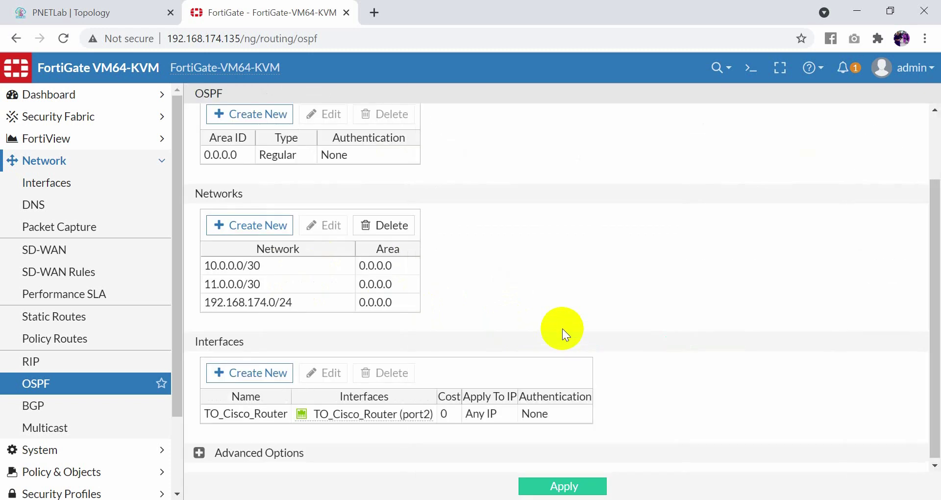
Add an OSPF interface named TO_Juniper_router on TO_Juniper_Router (port3) and apply the OSPF settings
click(256, 372)
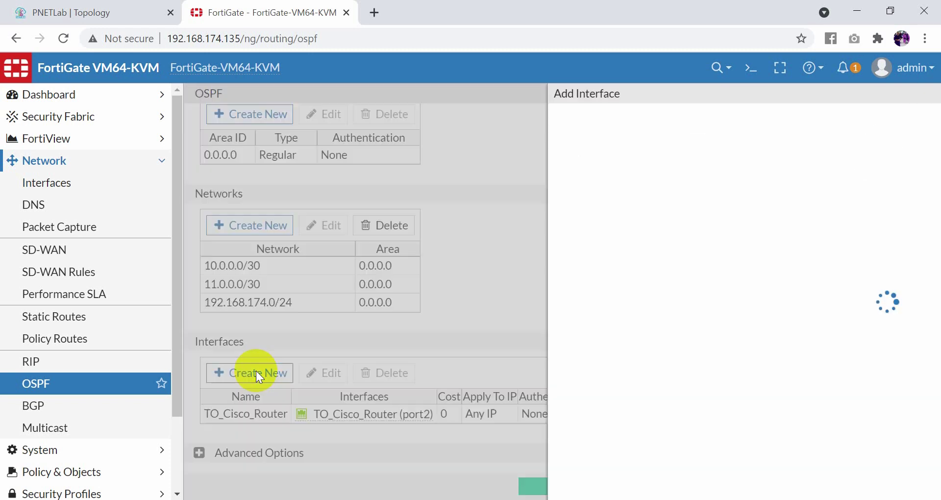
click(415, 130)
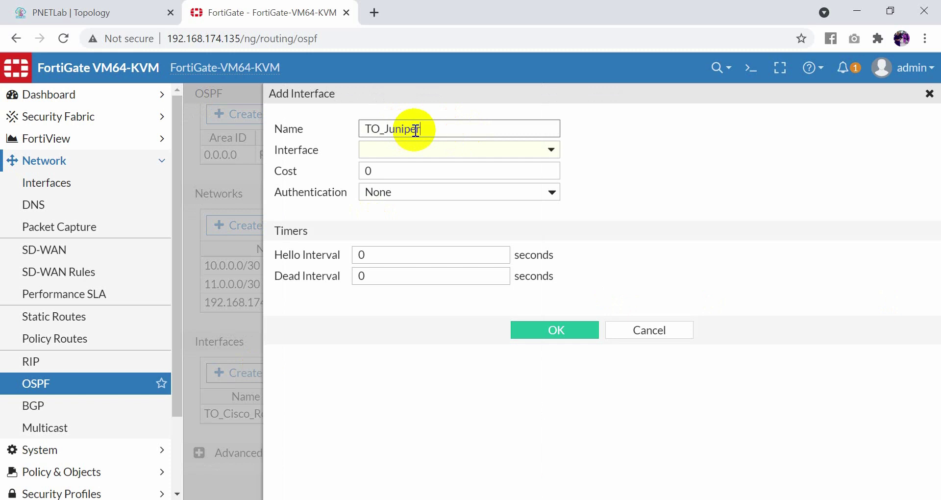
text(TO_Juniper_router)
click(470, 153)
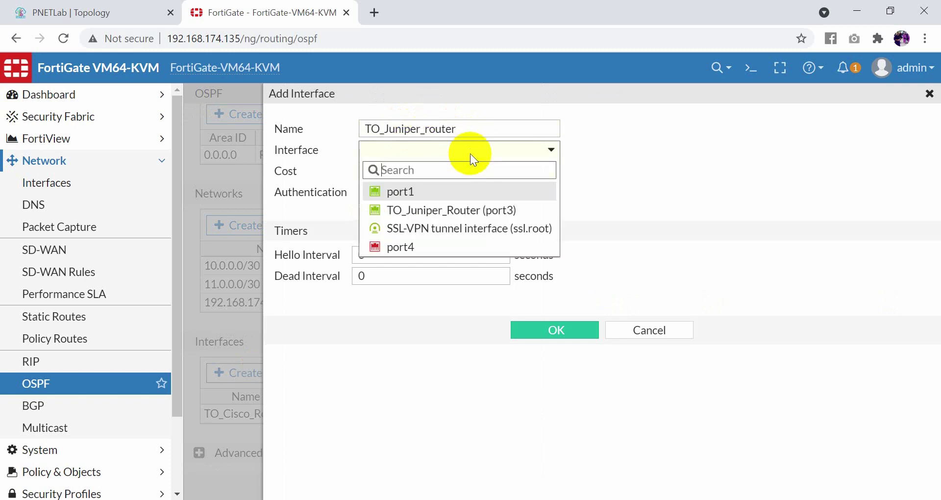
click(423, 215)
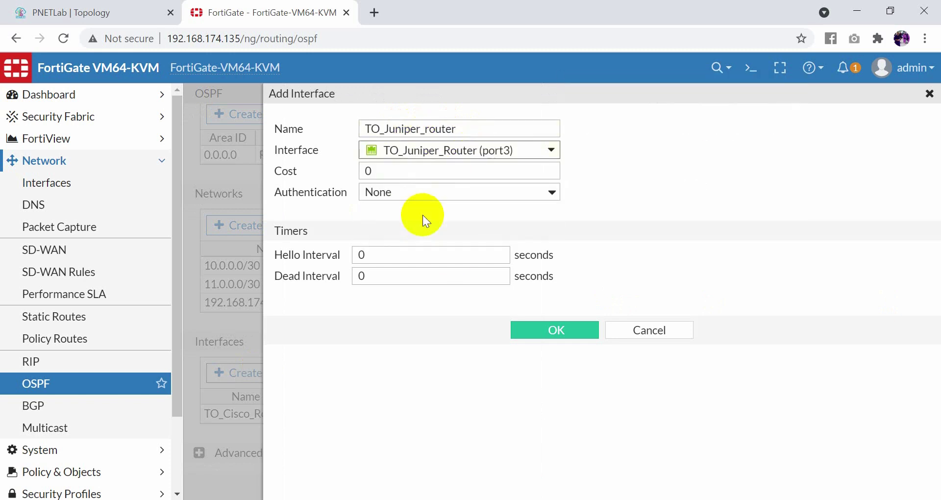
click(544, 334)
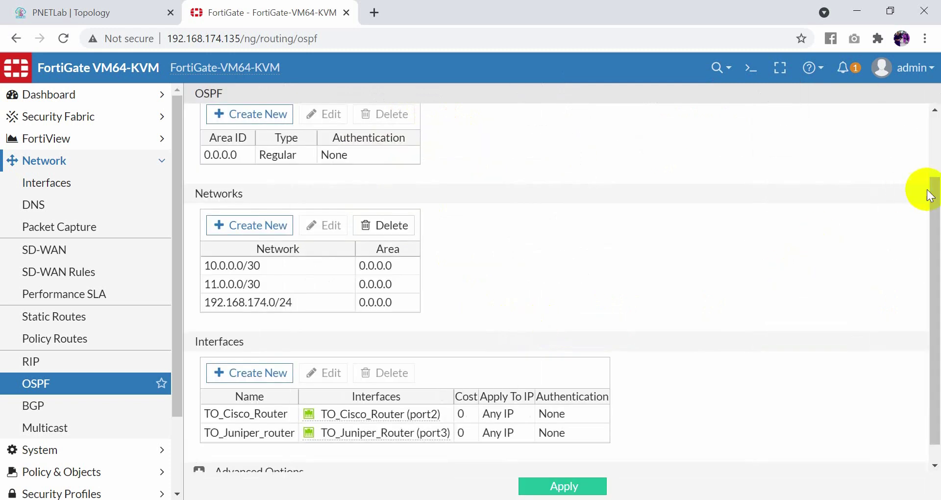
drag(935, 189, 928, 316)
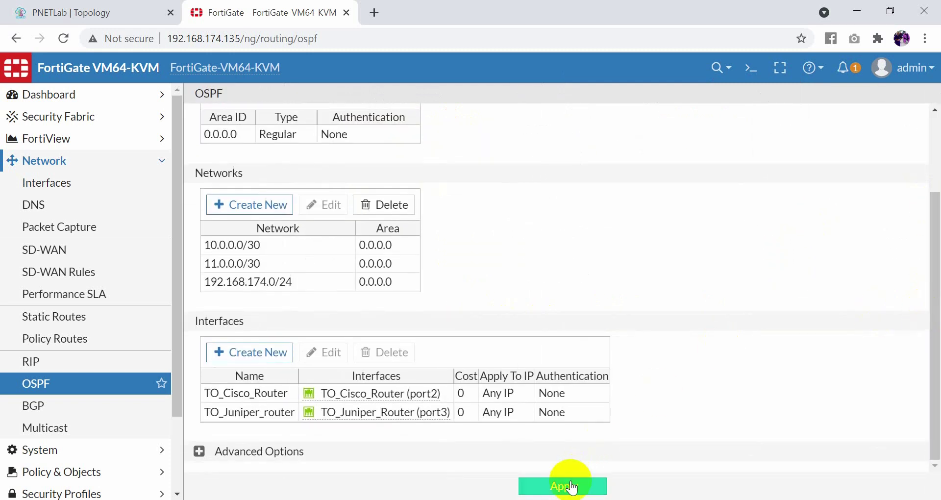
click(556, 487)
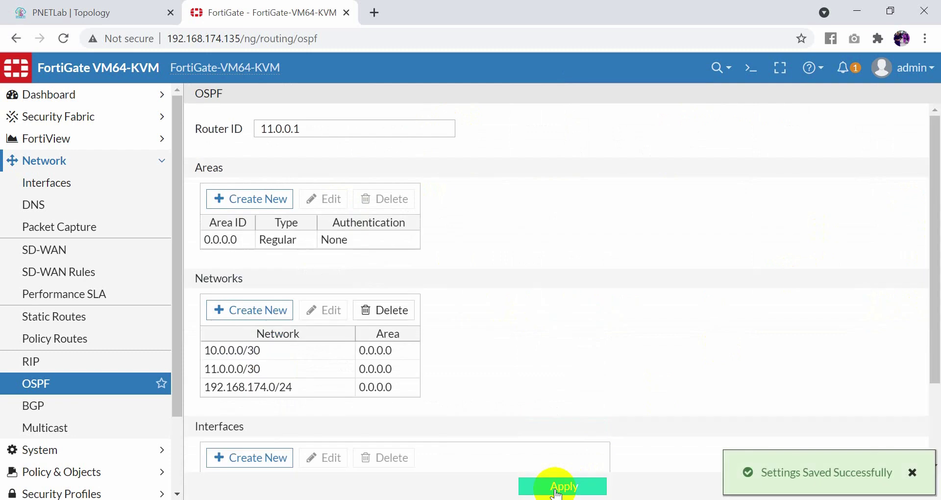
Open the FortiGate's CLI console and run "get router info routing-table all" to check for OSPF routes
click(754, 78)
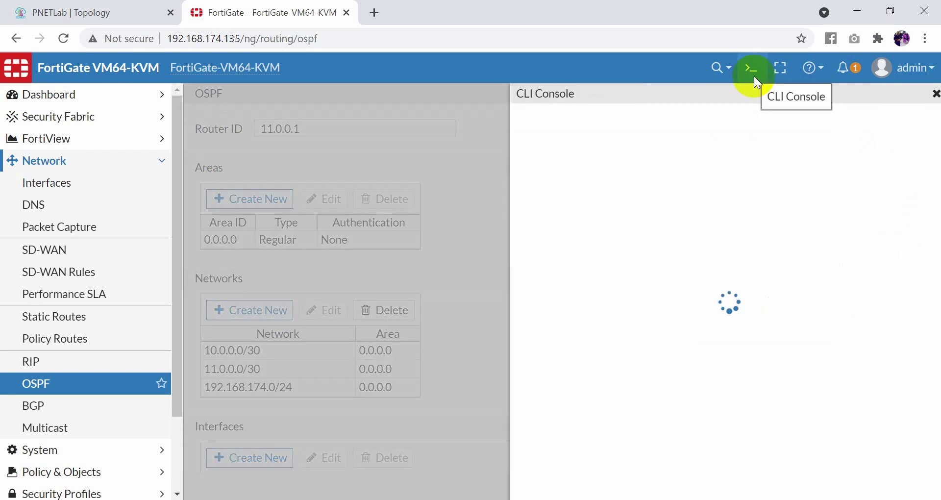
key(Return)
key(Return)
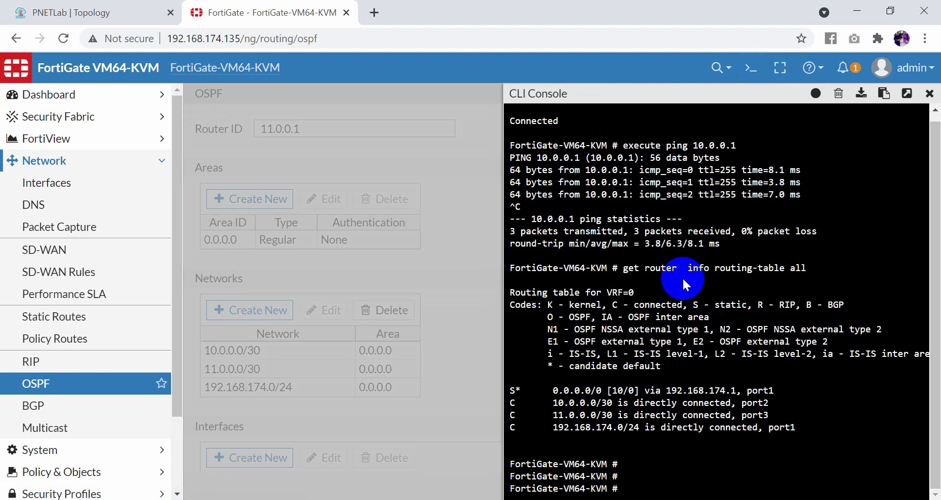
key(Up)
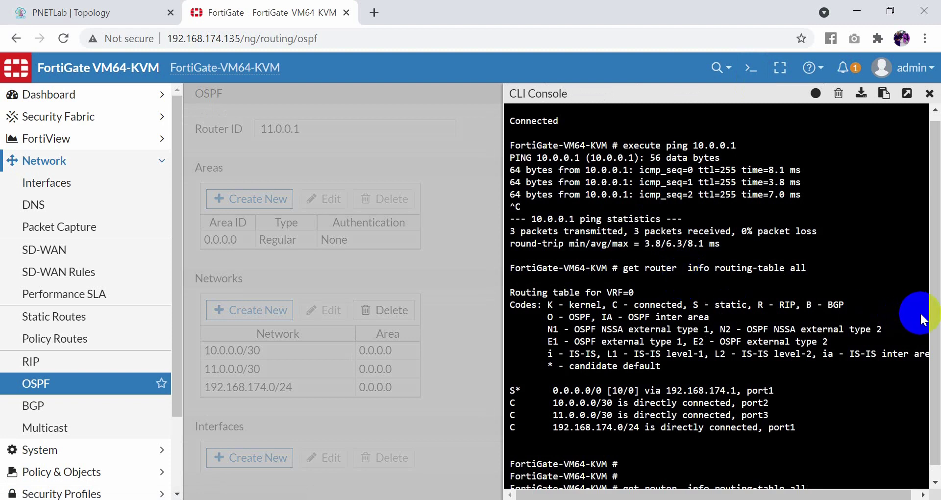
drag(934, 318, 935, 370)
key(Return)
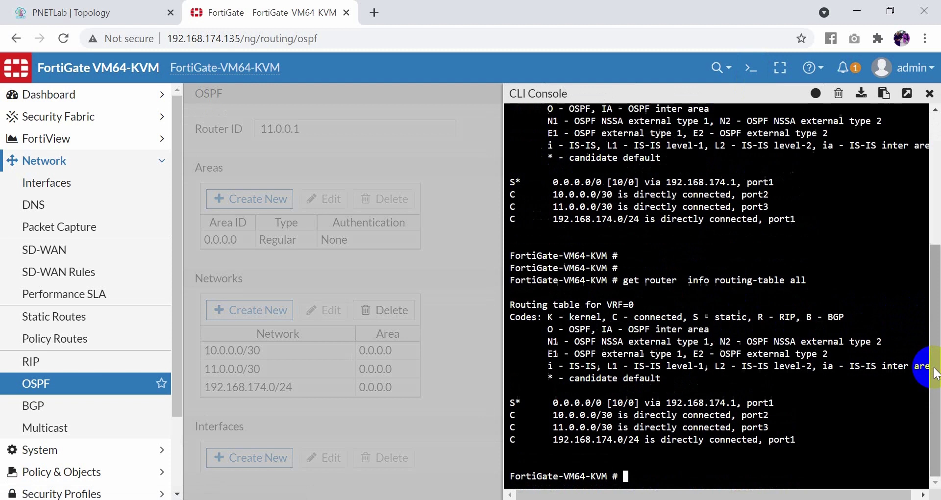
Rerun the routing-table command until OSPF routes are listed, and highlight the OSPF-learned entries to examine them
key(Up)
key(Return)
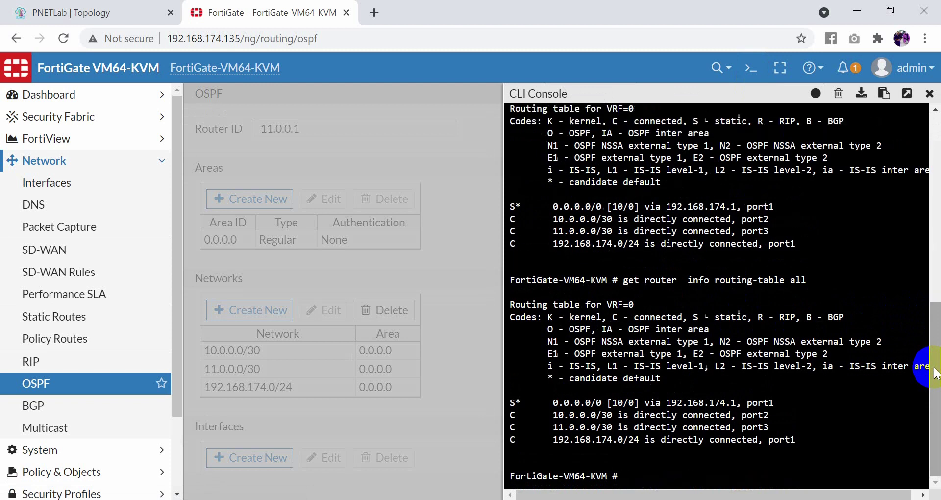
key(Return)
key(Up)
key(Return)
key(Return)
key(Return)
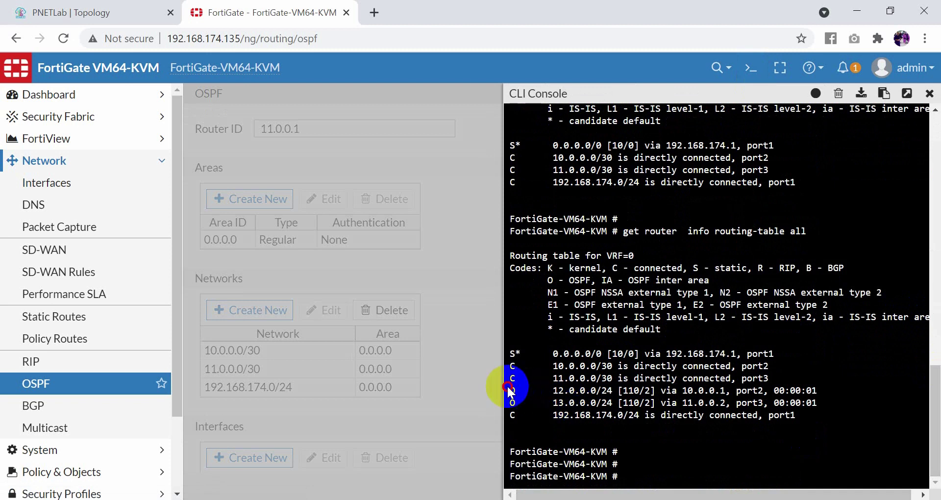
drag(508, 387, 821, 402)
click(560, 399)
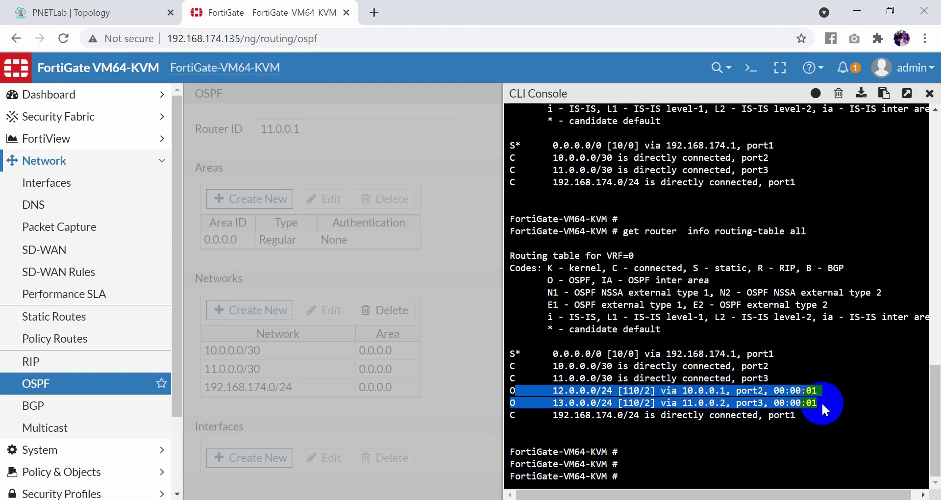
Highlight the administrative distance of the 12.0.0.0/24 OSPF route in the FortiGate routing table to examine it
click(665, 390)
mouse_move(619, 390)
mouse_down()
mouse_move(654, 390)
mouse_move(633, 392)
mouse_up()
click(652, 391)
click(625, 392)
click(545, 367)
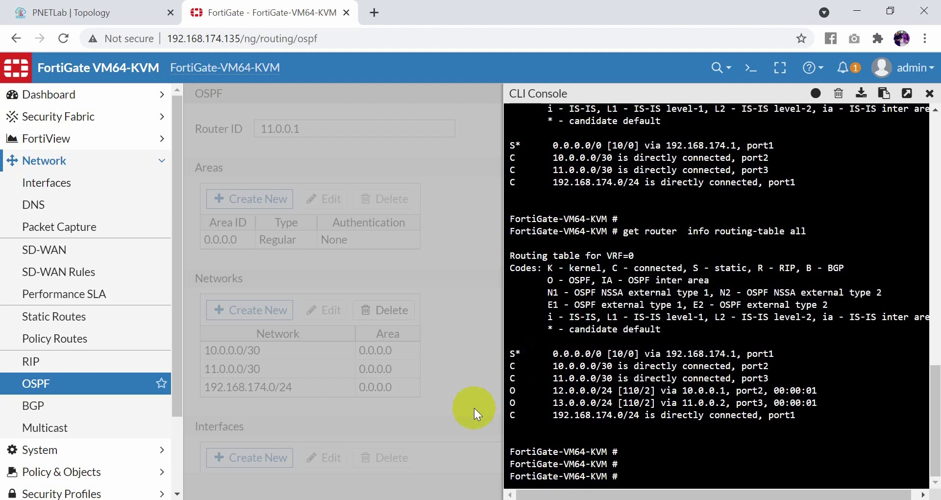
click(691, 403)
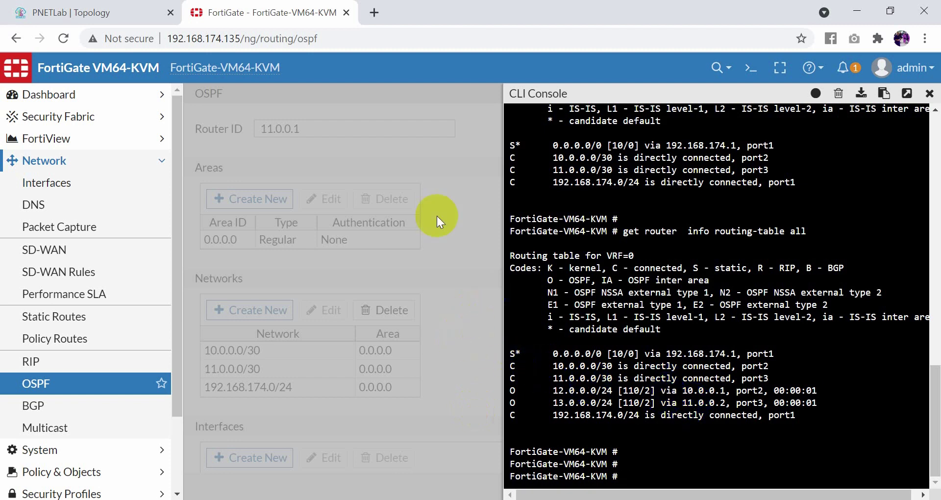
In the PNETLab topology, set the VPC's IP to 12.0.0.2 255.255.255.0 with gateway 12.0.0.1 and close its console
click(156, 11)
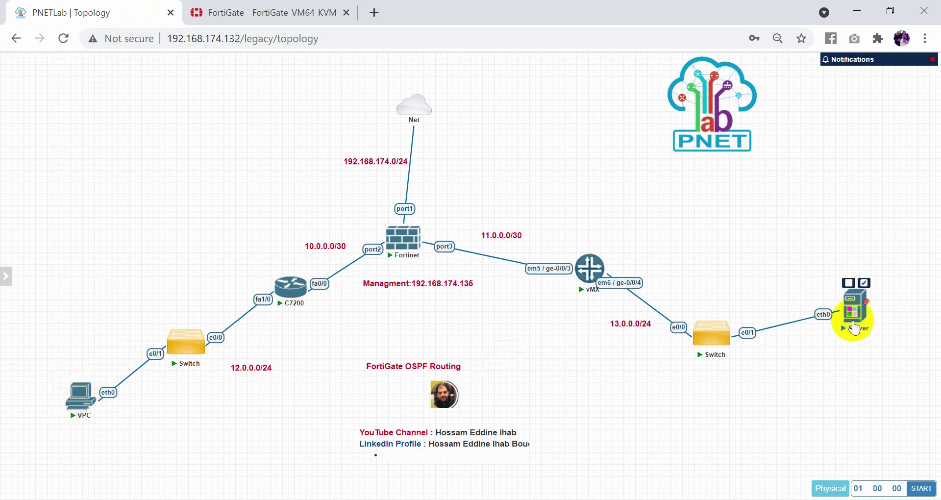
click(79, 394)
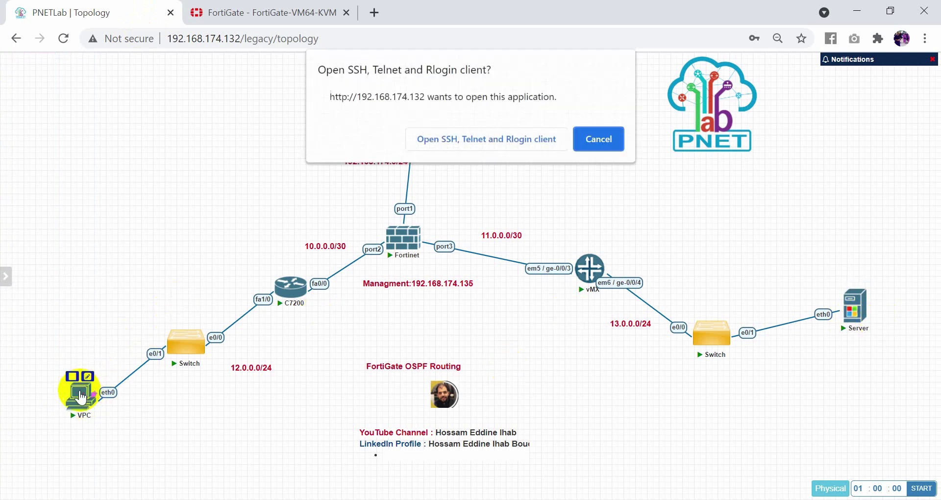
click(524, 142)
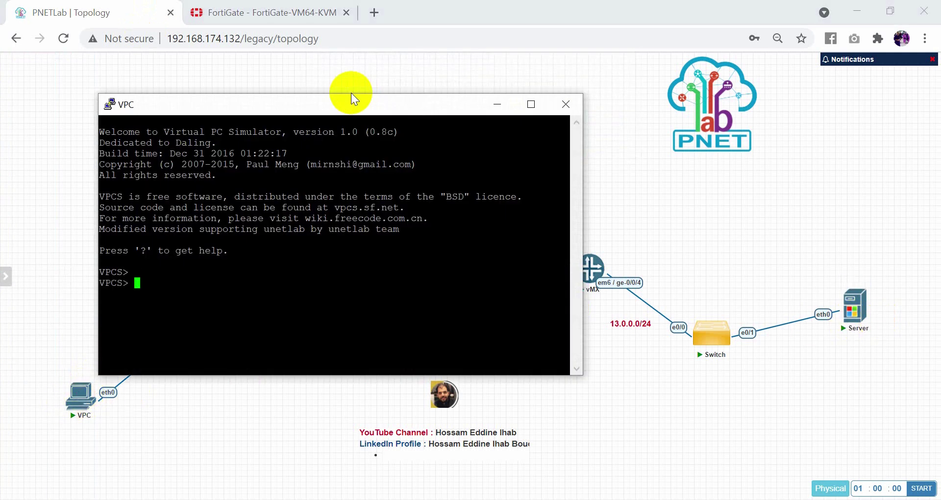
text(ip)
key(alt+Tab)
key(alt+Tab)
text(12.000.2 255.255.255)
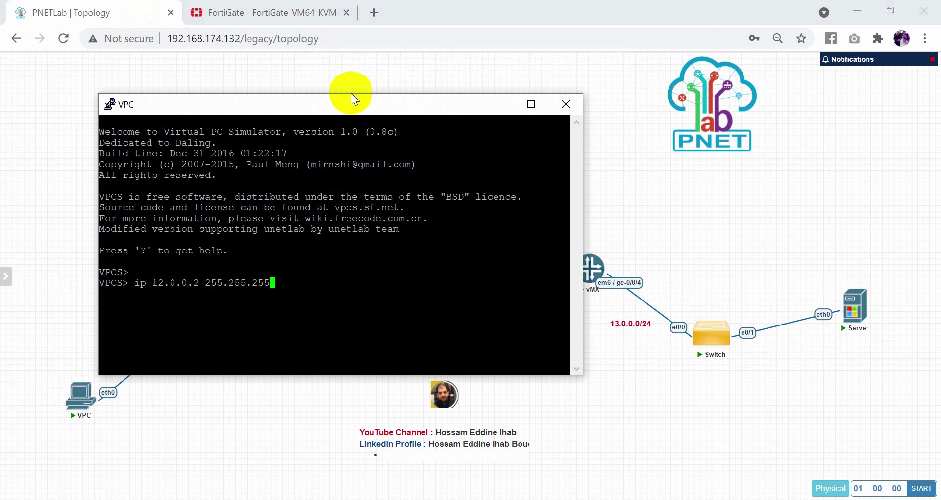
text(.0 12.0.0.1)
key(Return)
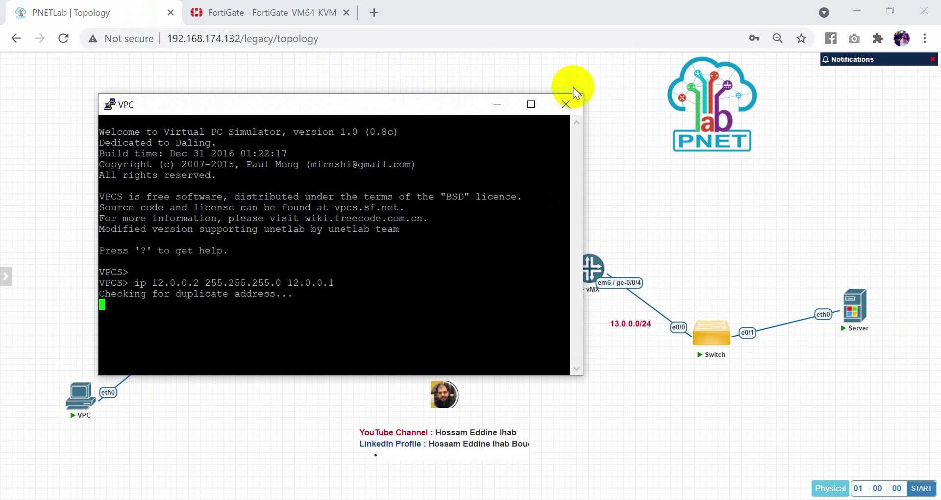
click(577, 105)
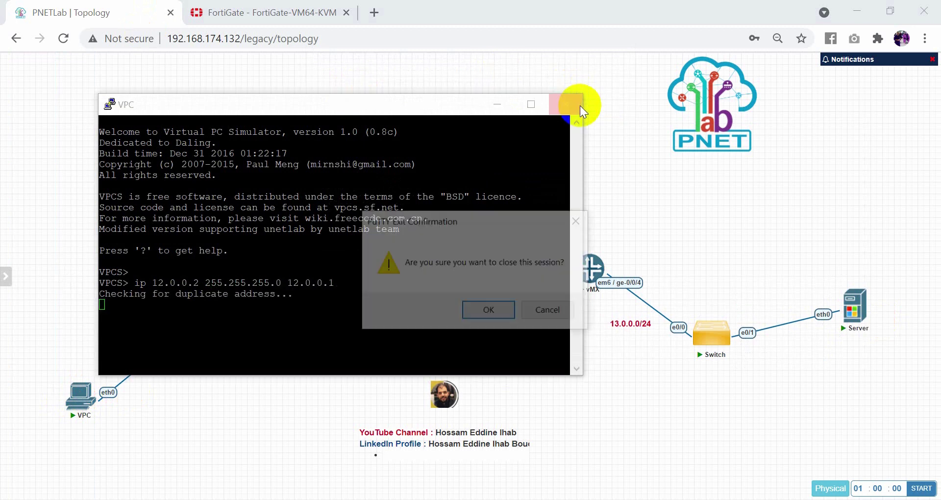
click(504, 314)
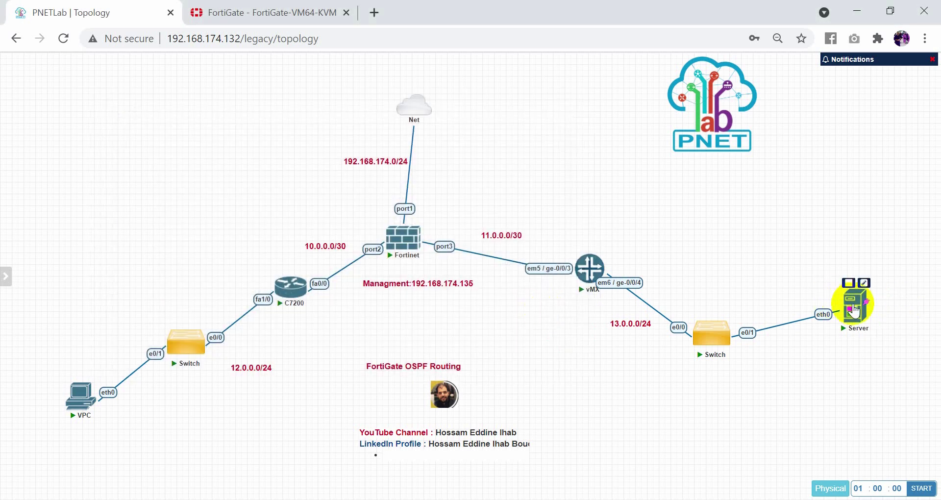
Set the Server's IP to 13.0.0.2 255.255.255.0 with gateway 13.0.0.1 from its console, and close the session
click(853, 306)
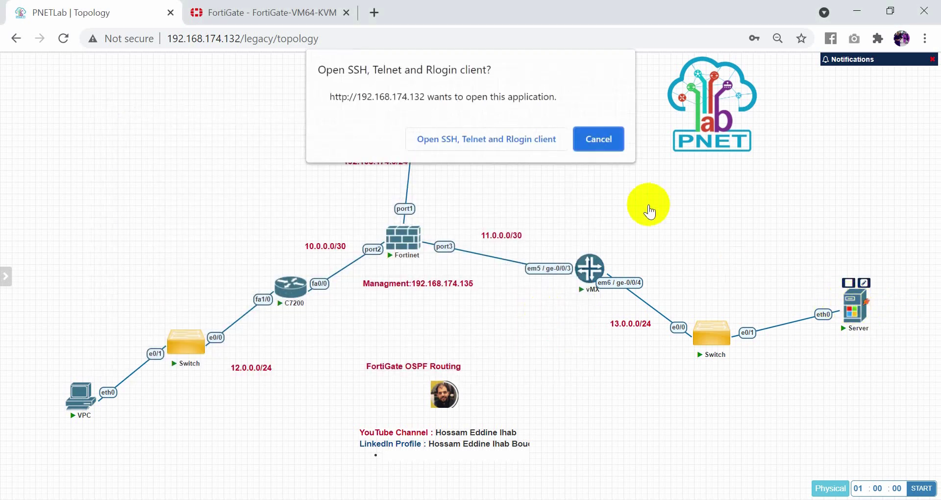
click(484, 139)
click(401, 154)
text(13)
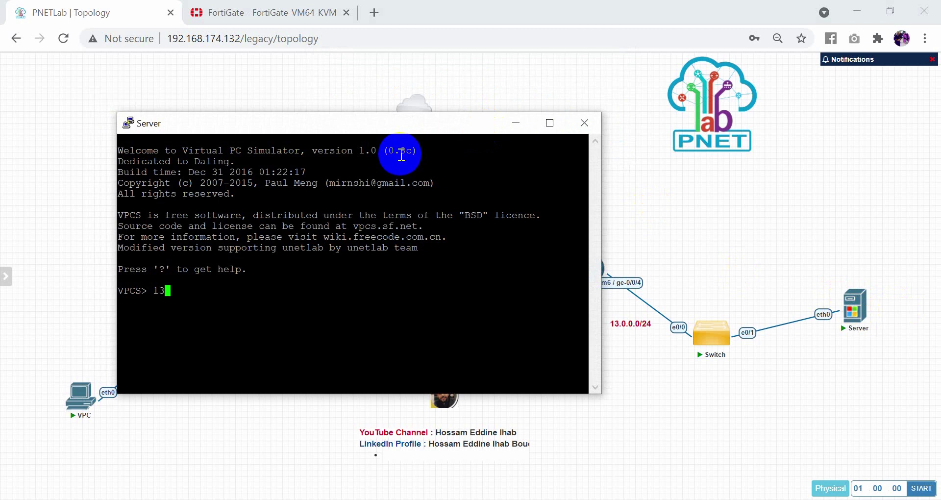
key(BackSpace)
key(BackSpace)
text(ip 13.00.0.2 255.255.25)
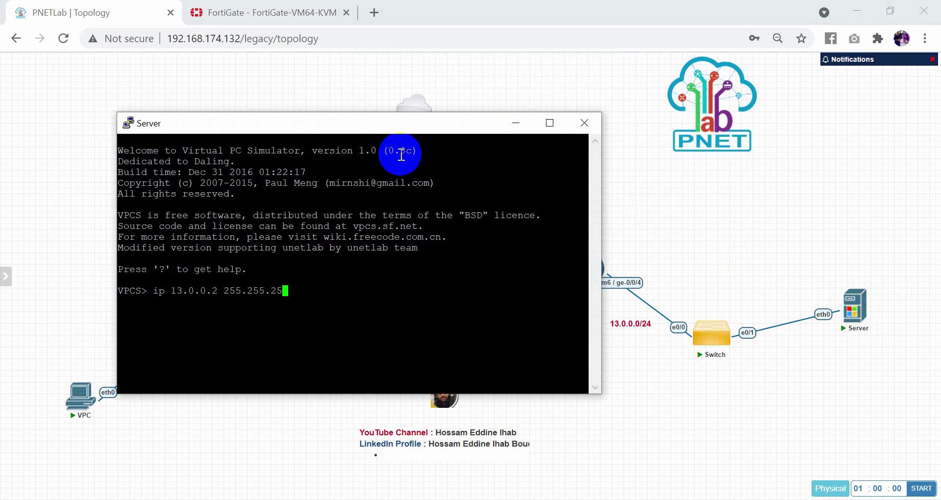
text(5.0 13.0.0.1)
key(Return)
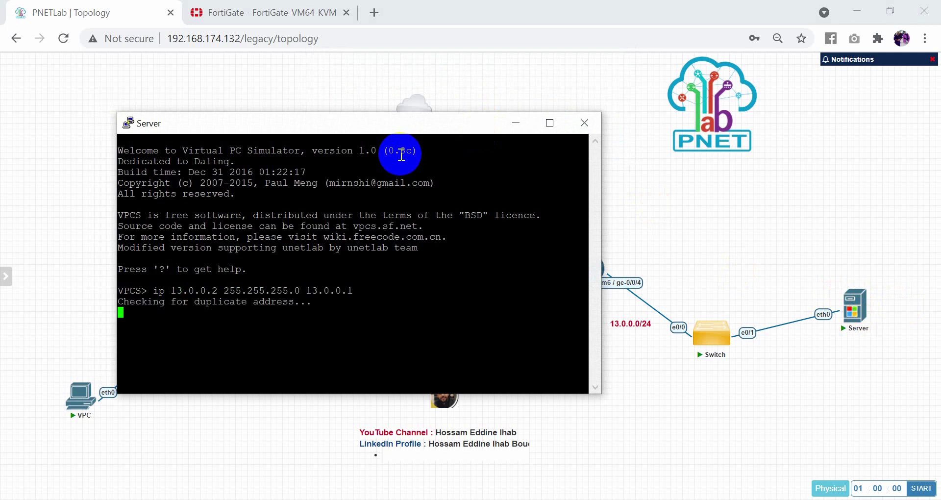
click(461, 132)
click(573, 124)
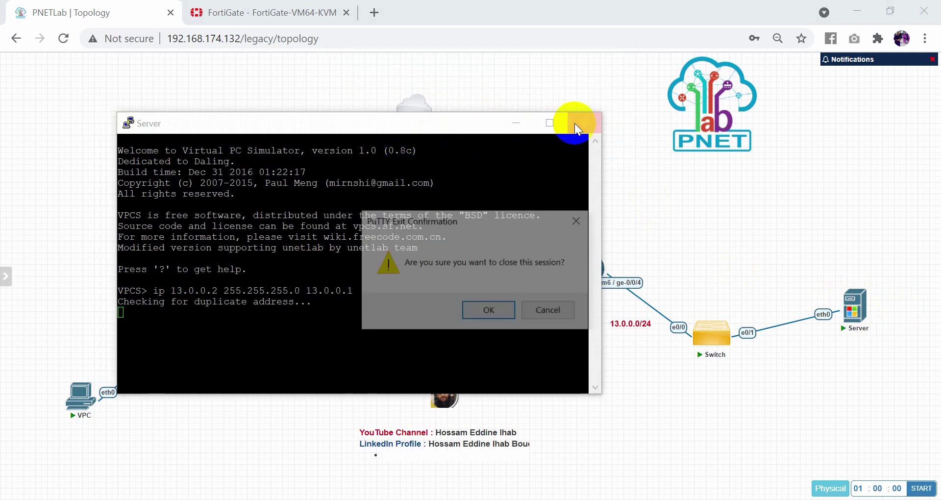
click(485, 309)
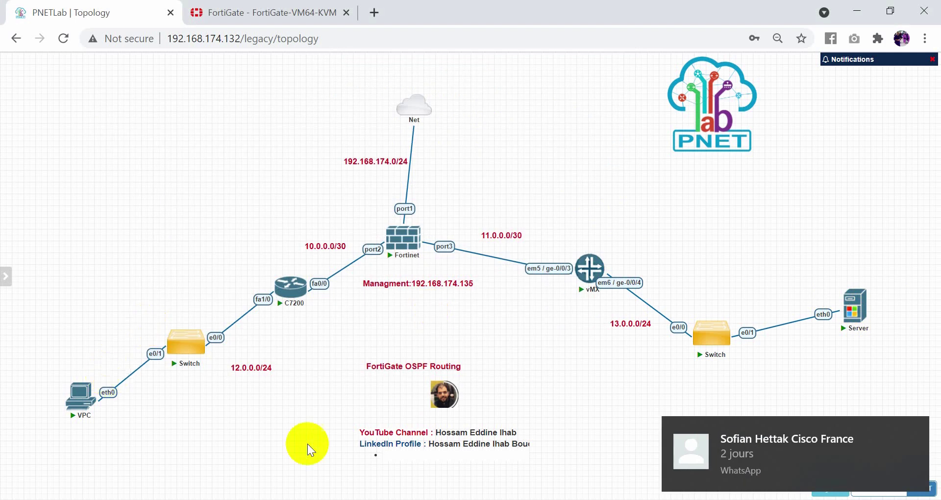
click(914, 430)
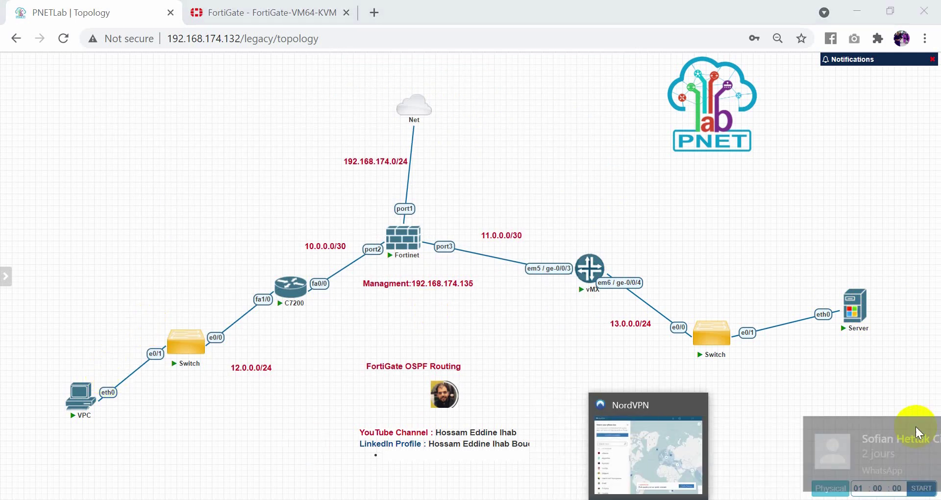
Ping the Server at 13.0.0.2 twice from the VPC's console, and close the session
click(73, 412)
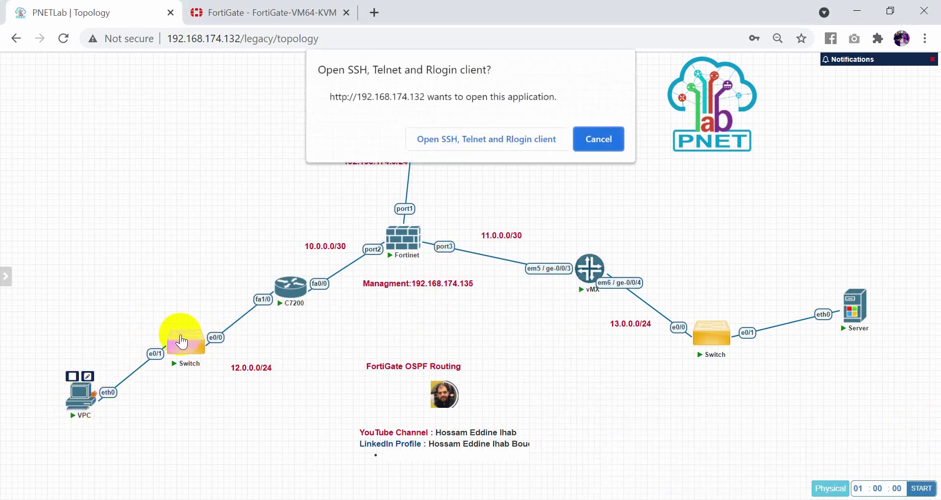
click(453, 146)
key(Return)
key(Return)
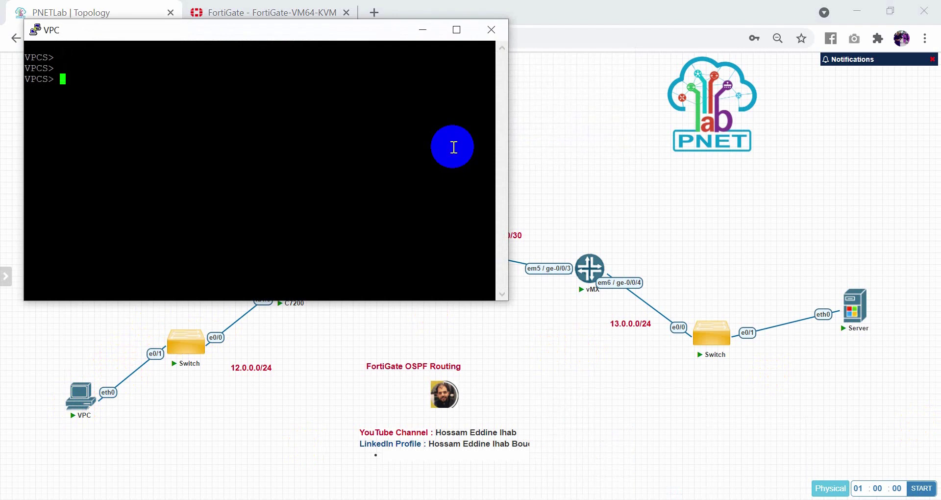
text(ping 13.0.0.2)
key(Return)
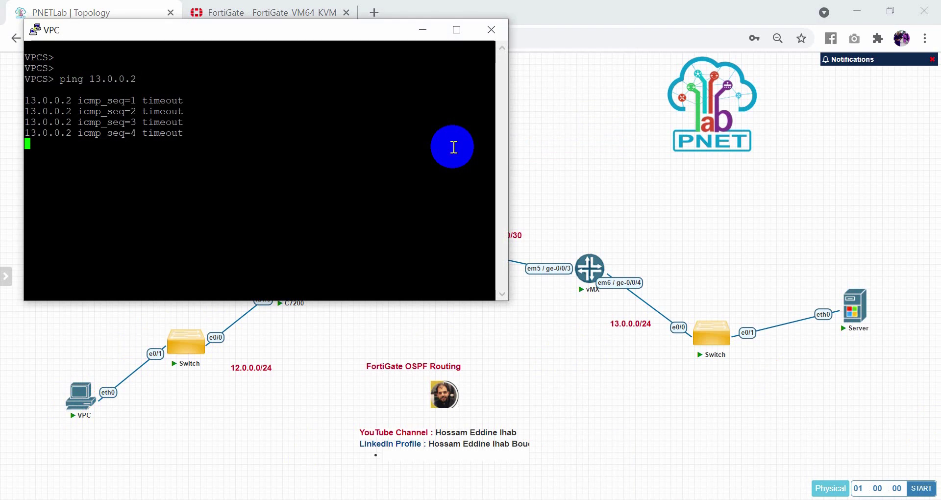
key(ctrl+c)
key(Up)
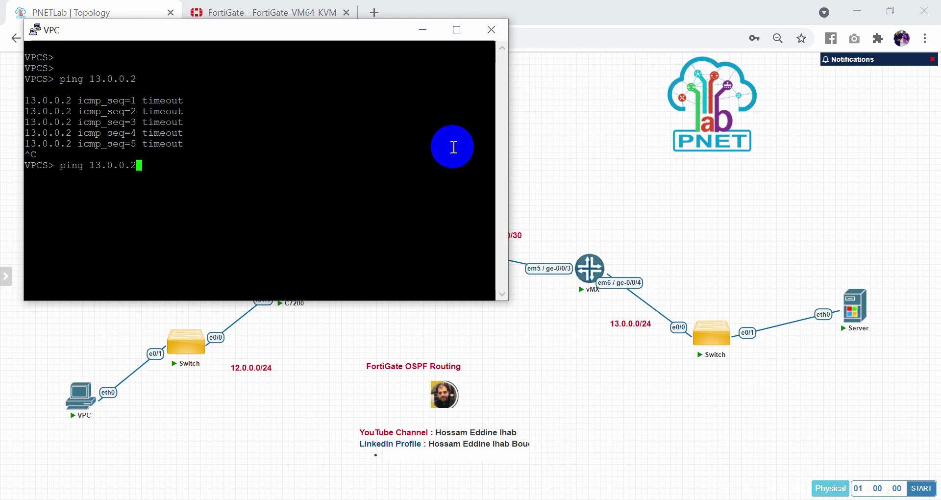
key(Return)
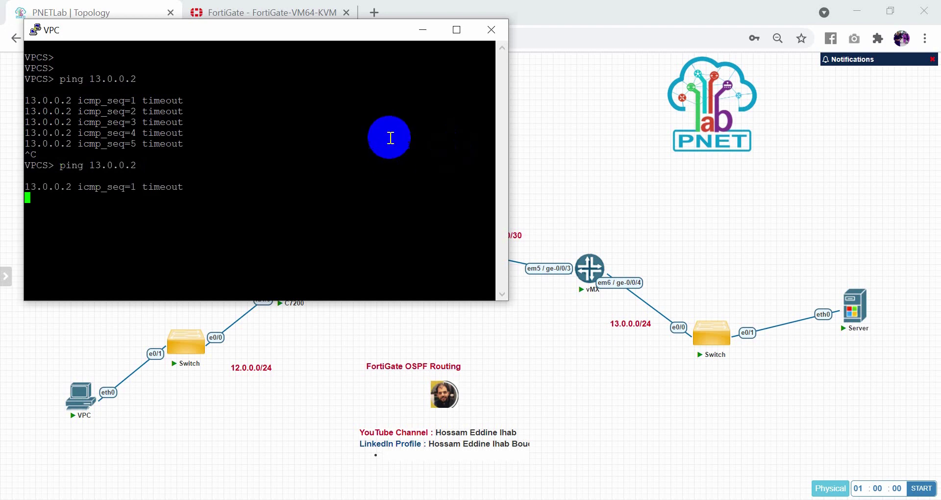
click(486, 30)
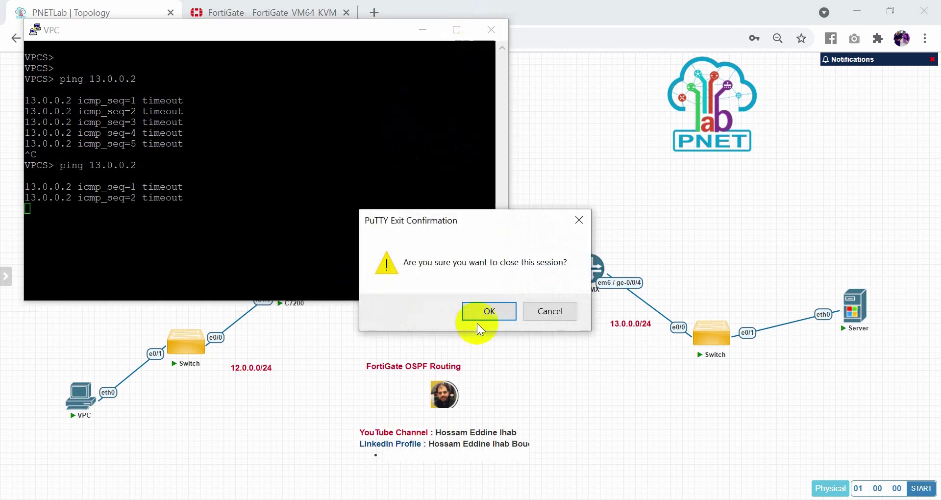
click(489, 312)
Run "show ip route" on the C7200, highlight the 13.0.0.0 OSPF route to examine it, and close the console
click(282, 284)
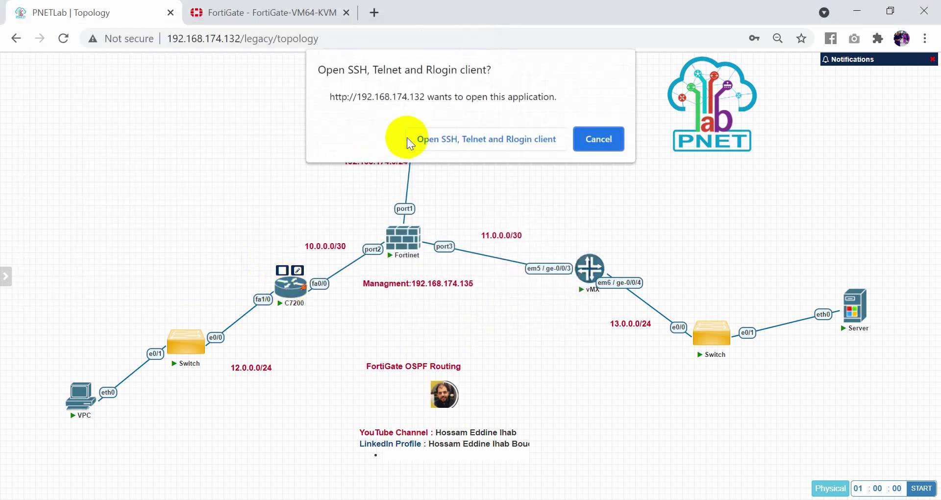
click(409, 143)
click(425, 130)
key(Return)
key(Return)
key(Return)
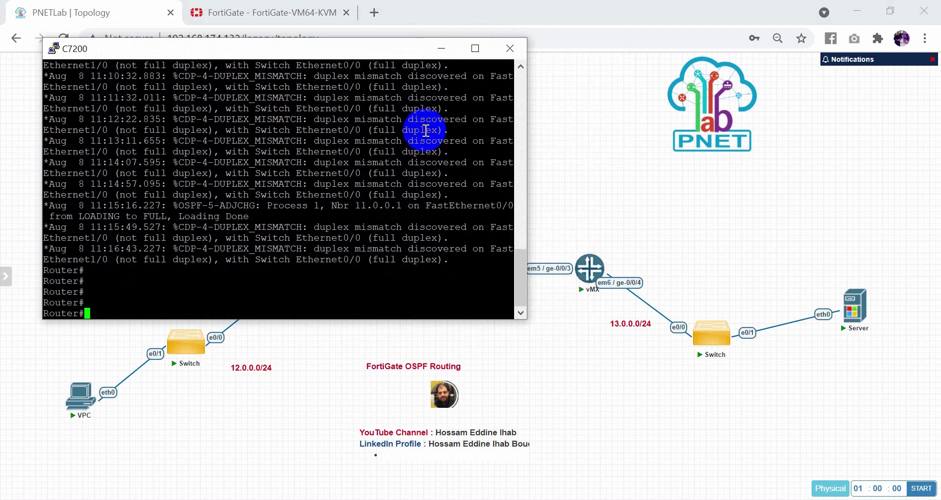
text(show ip route)
key(Return)
key(Return)
key(Return)
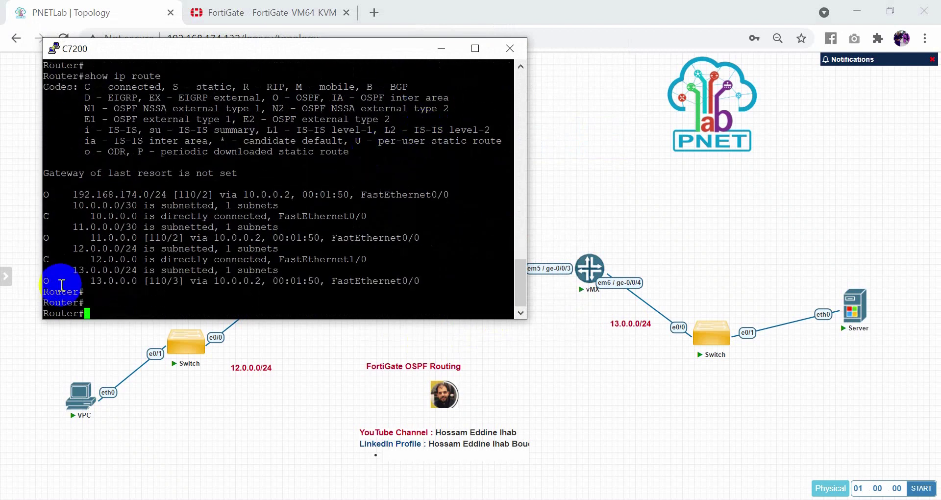
drag(60, 282, 422, 282)
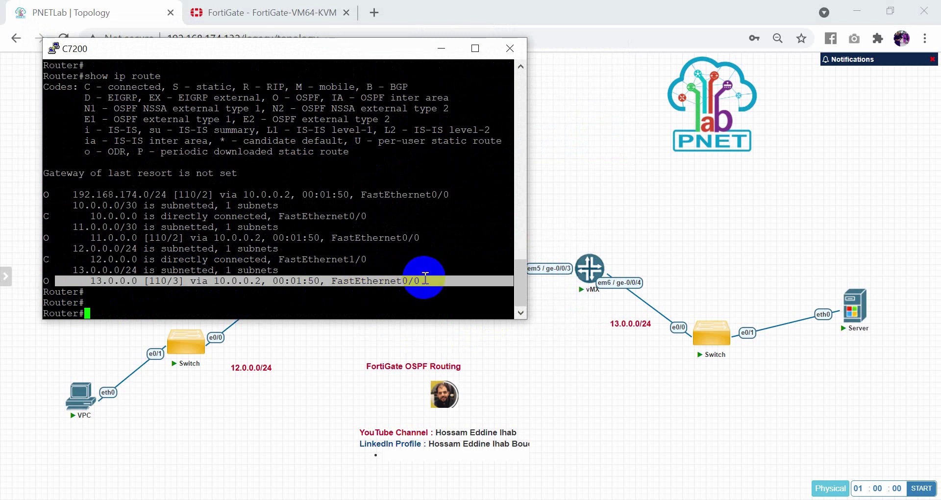
click(510, 48)
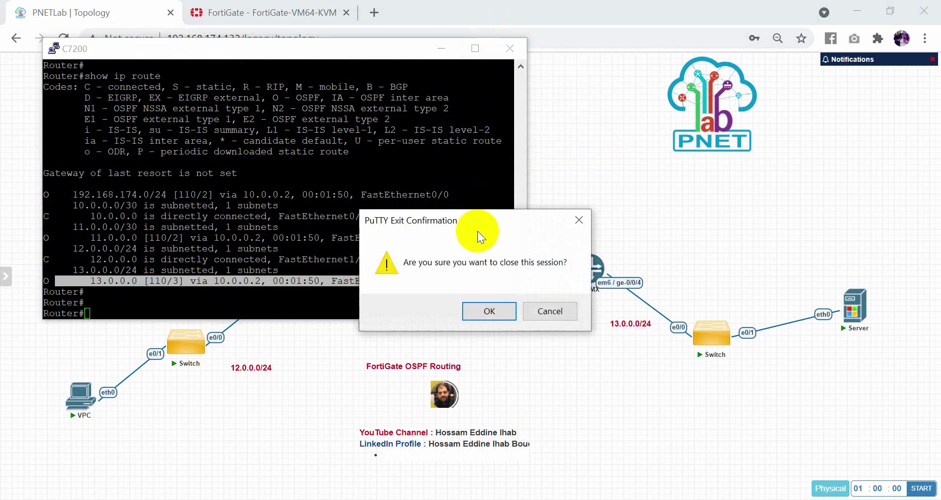
click(487, 309)
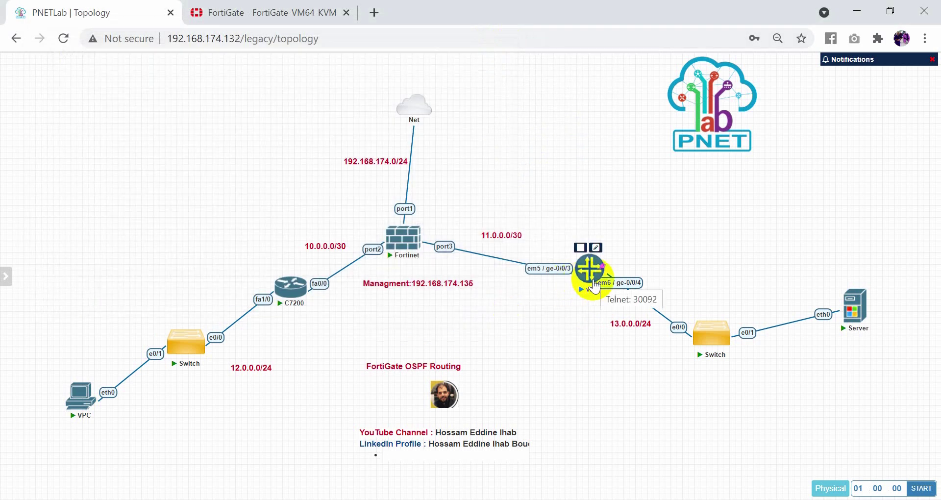
Run "run show route" on the vMX, highlight the 12.0.0.0/24 OSPF route to examine it, and close the console
click(591, 270)
click(457, 140)
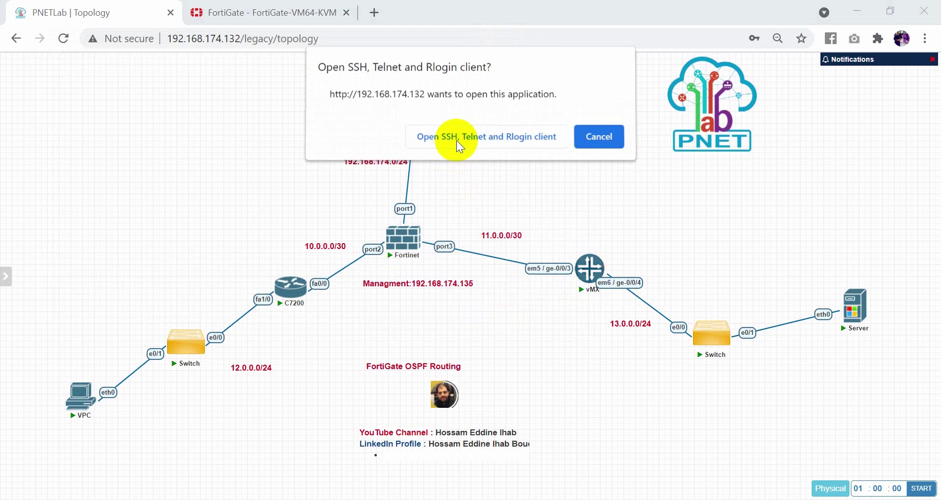
text(run show route)
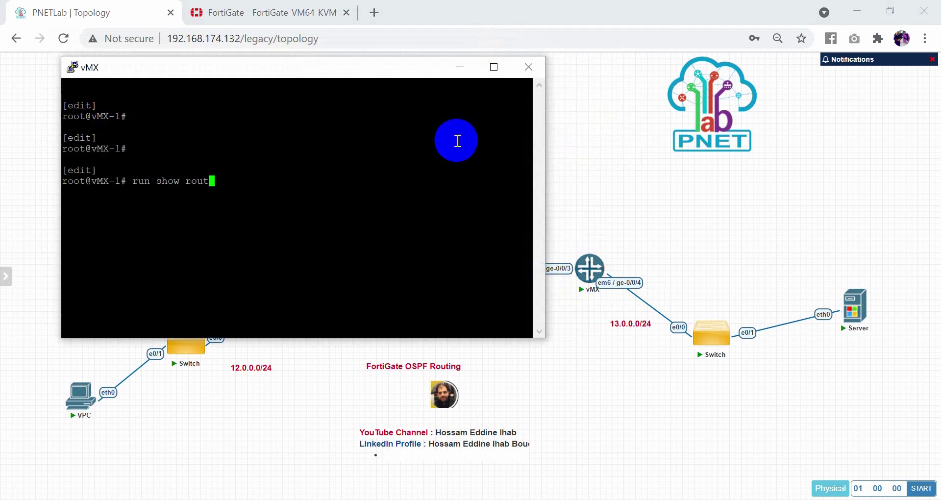
key(Return)
key(space)
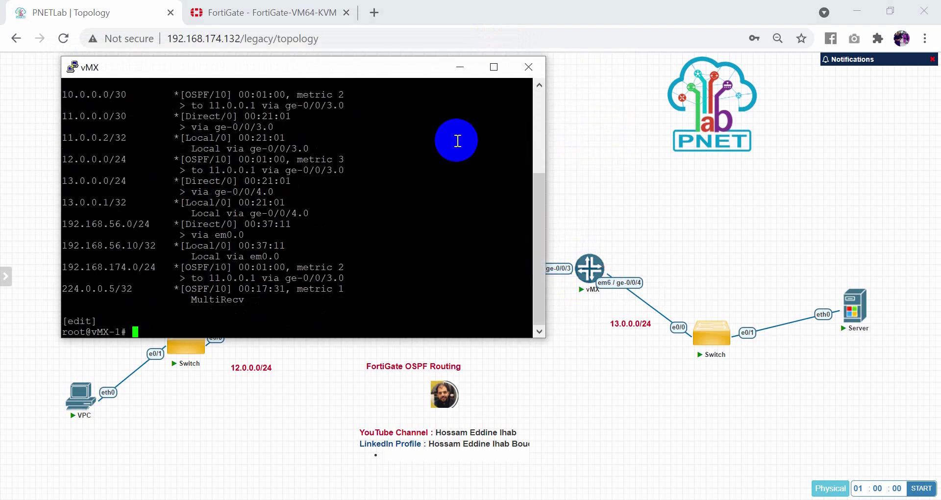
click(71, 155)
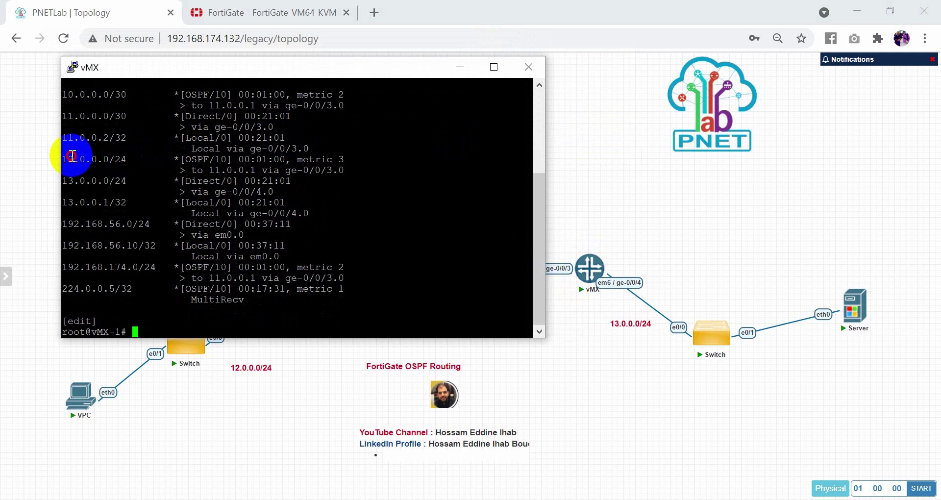
drag(72, 156, 239, 181)
click(528, 66)
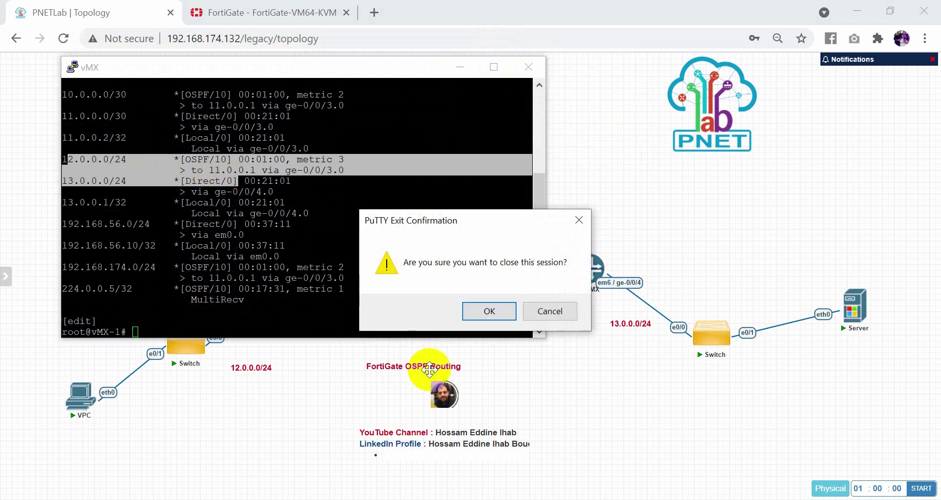
click(510, 306)
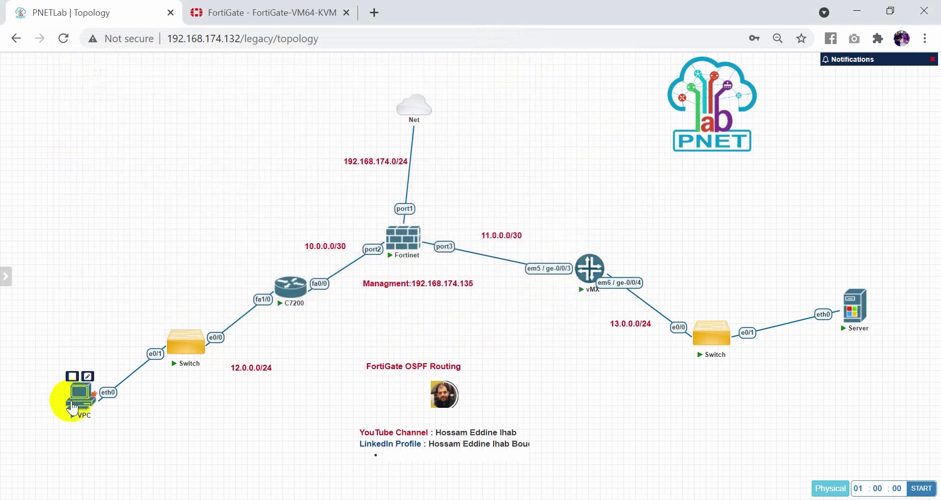
Retry pinging the Server at 13.0.0.2 from the VPC's console, and close the session
click(73, 405)
click(480, 137)
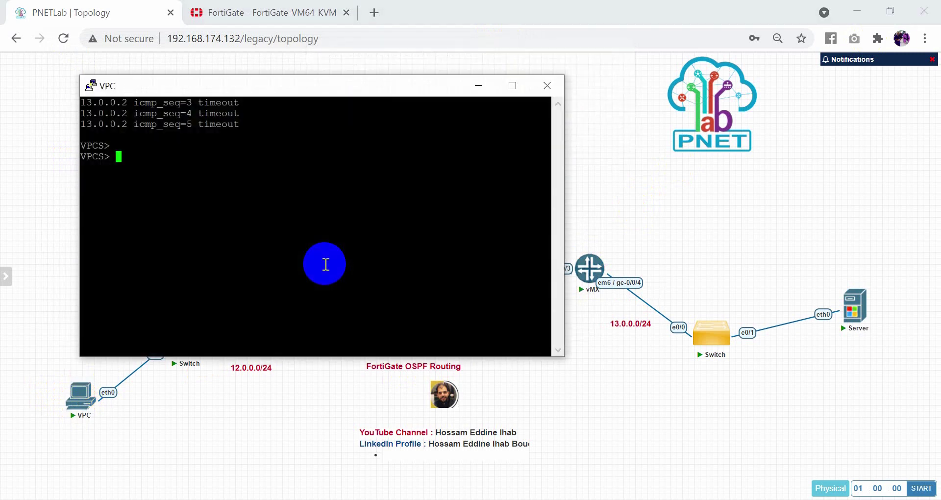
key(Return)
key(Return)
text(ping )
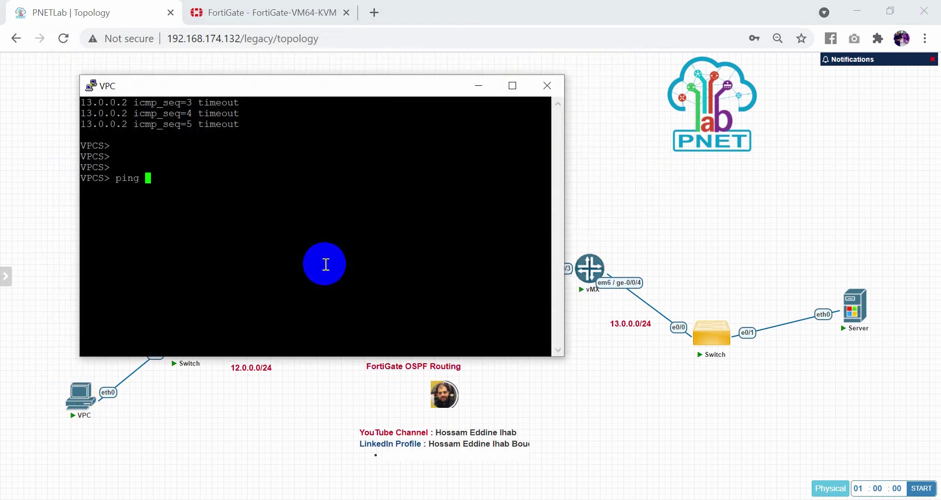
text(13.0.0.2)
key(Return)
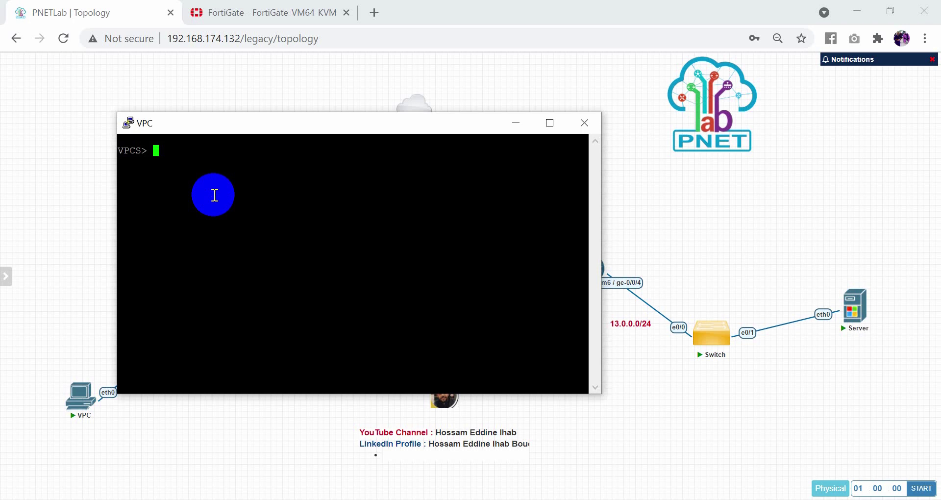
text(ping  13.0.0.2)
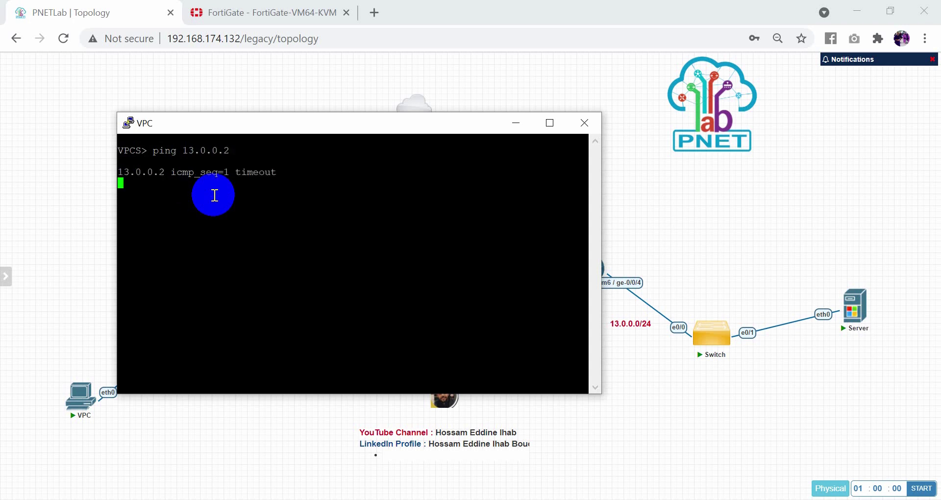
click(584, 122)
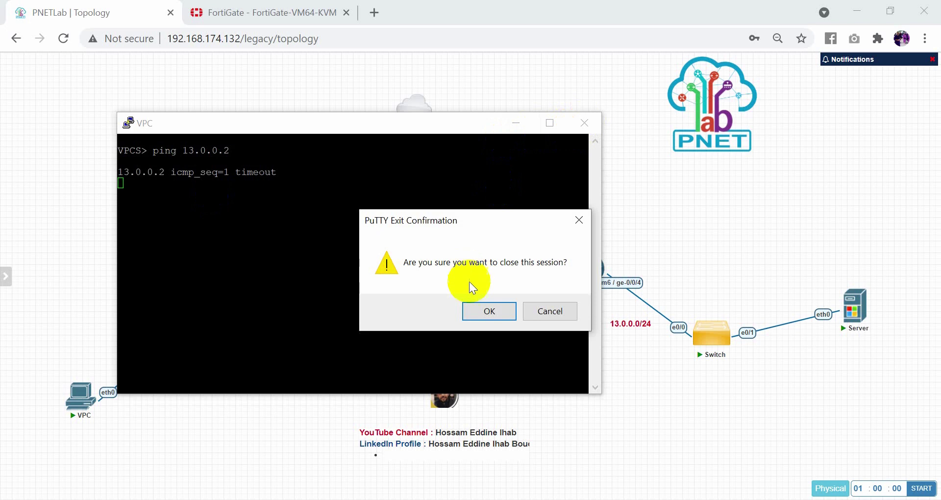
click(475, 308)
Switch to the FortiGate web interface and display its list of IPv4 policies
click(260, 12)
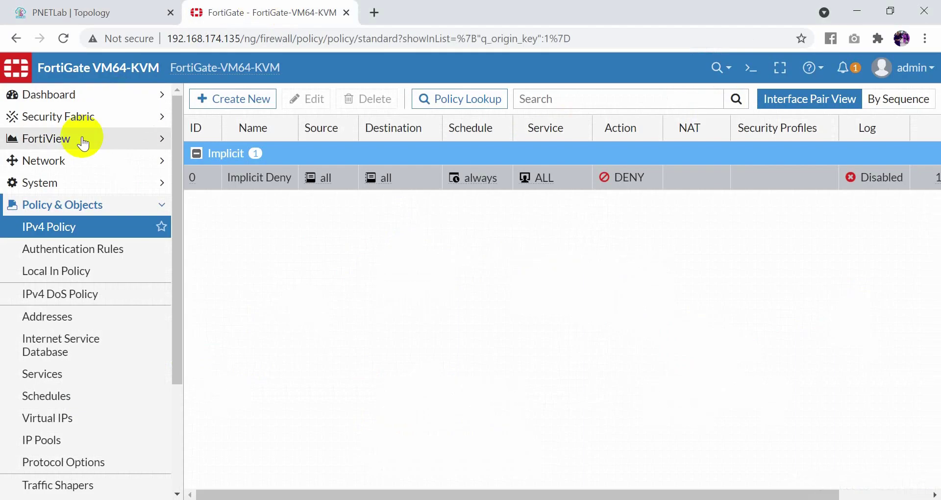
click(63, 162)
click(70, 181)
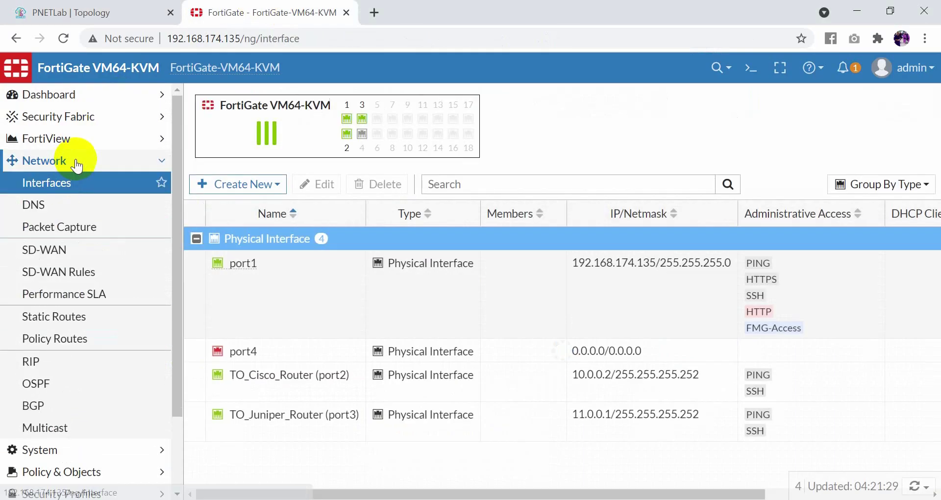
click(75, 166)
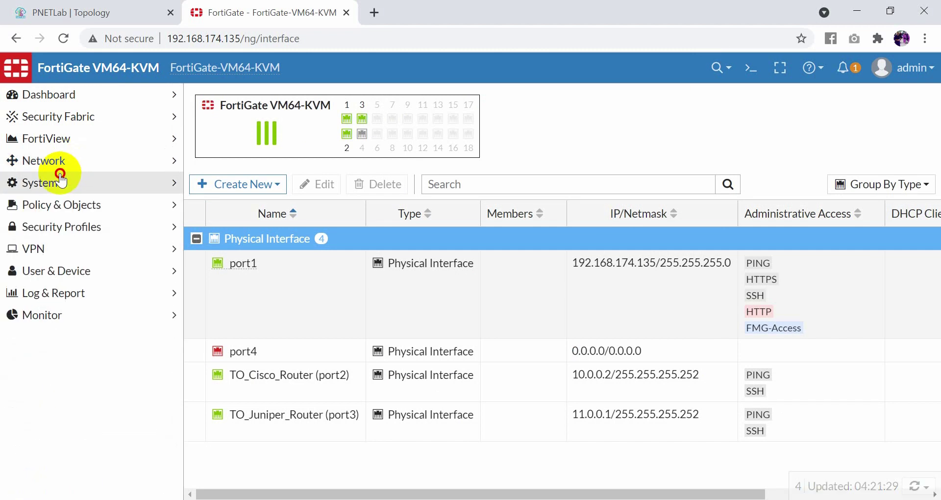
click(67, 179)
click(16, 183)
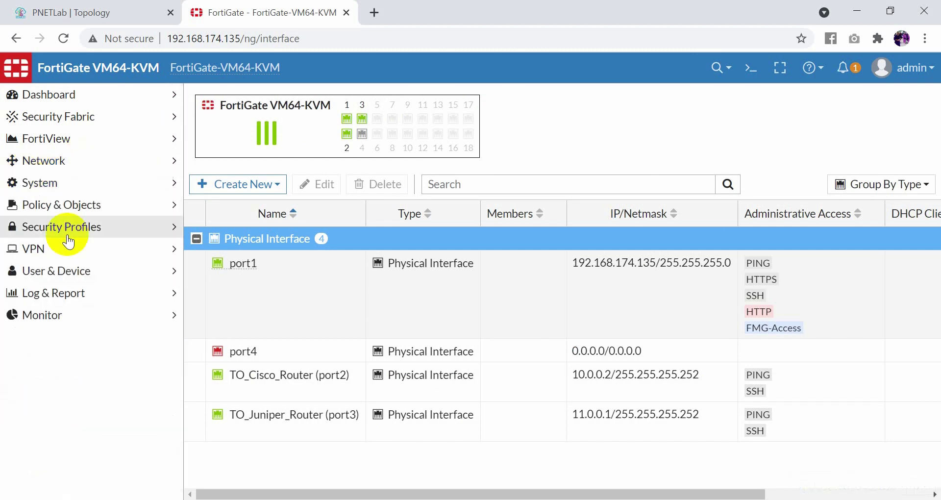
click(73, 214)
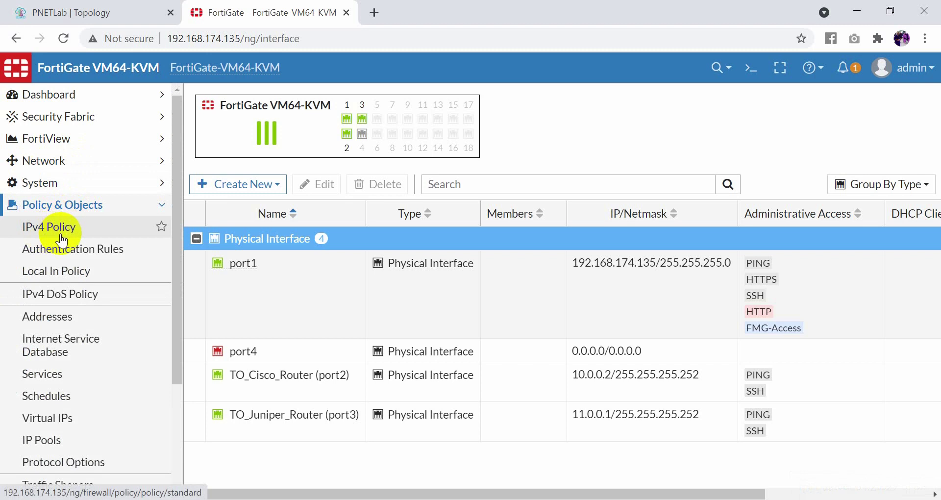
click(61, 230)
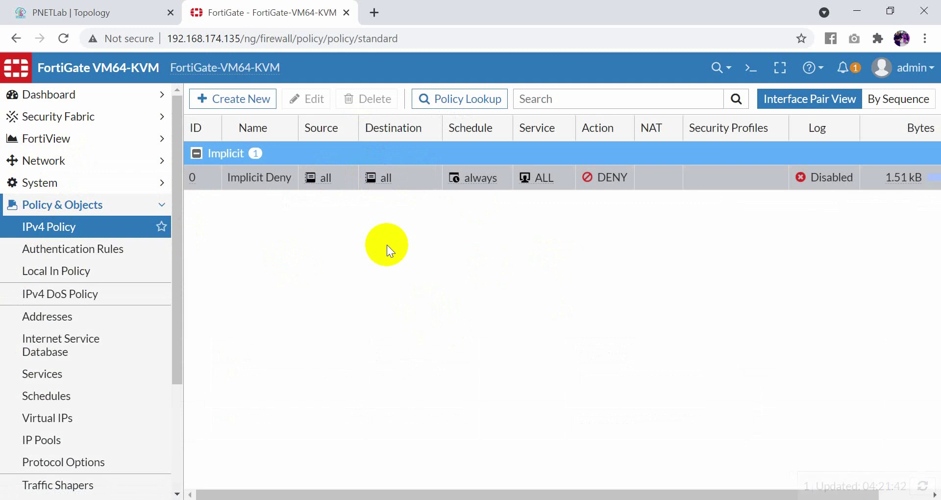
Start a new IPv4 policy and name it OPEN_ICMP
click(246, 104)
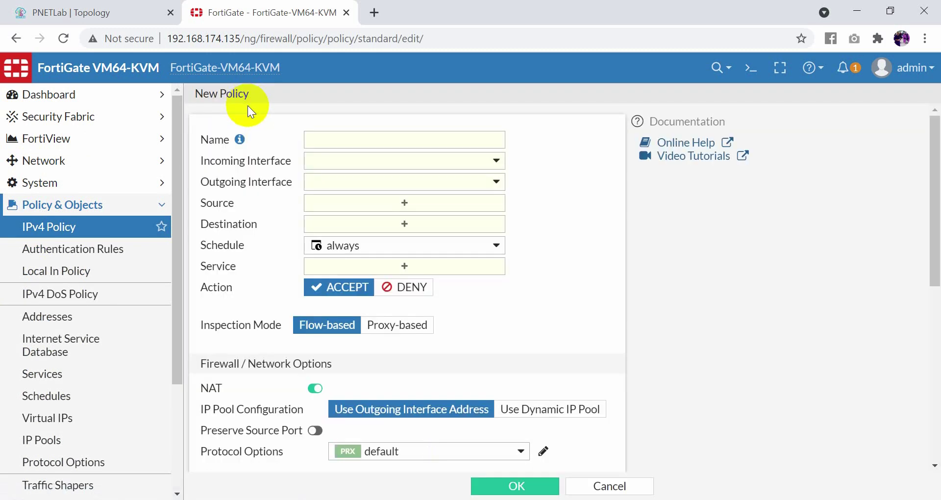
click(340, 143)
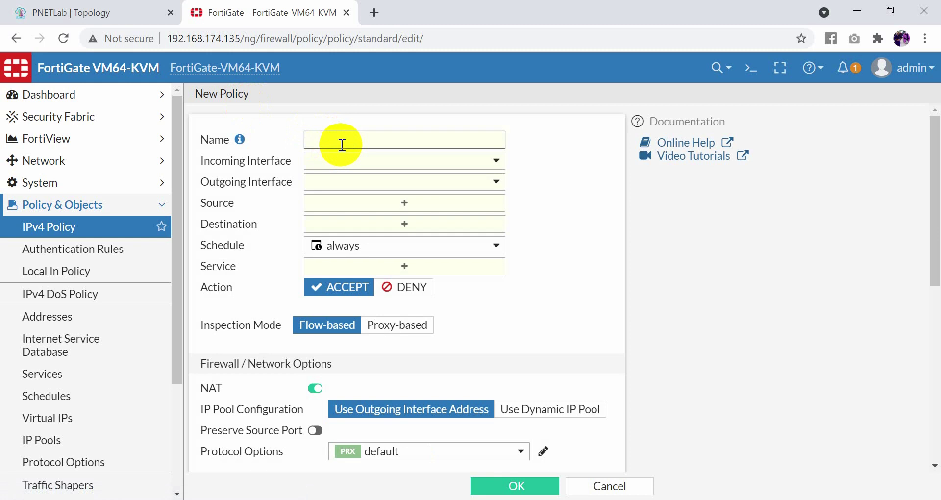
text(OPEN-)
text(ICMP)
click(342, 141)
key(BackSpace)
text(_)
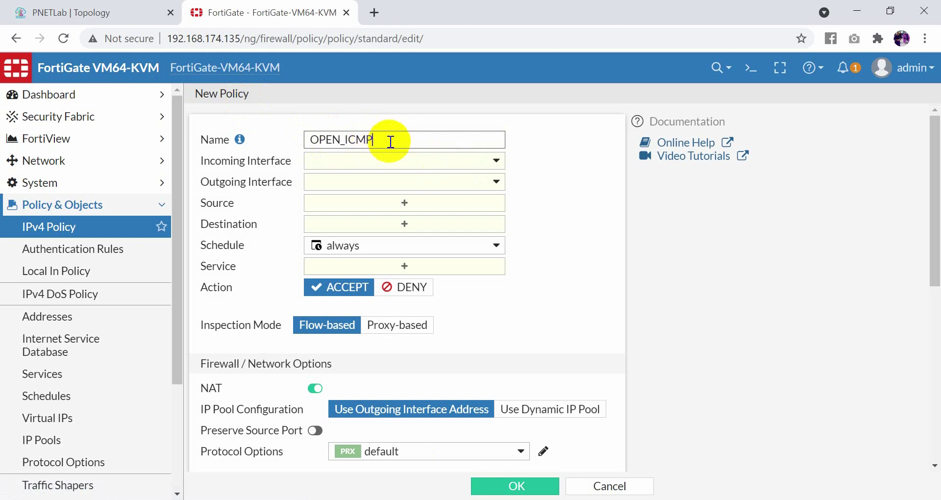
Set the policy's incoming interface to TO_Cisco_Router (port2) and its outgoing interface to TO_Juniper_Router (port3)
click(457, 159)
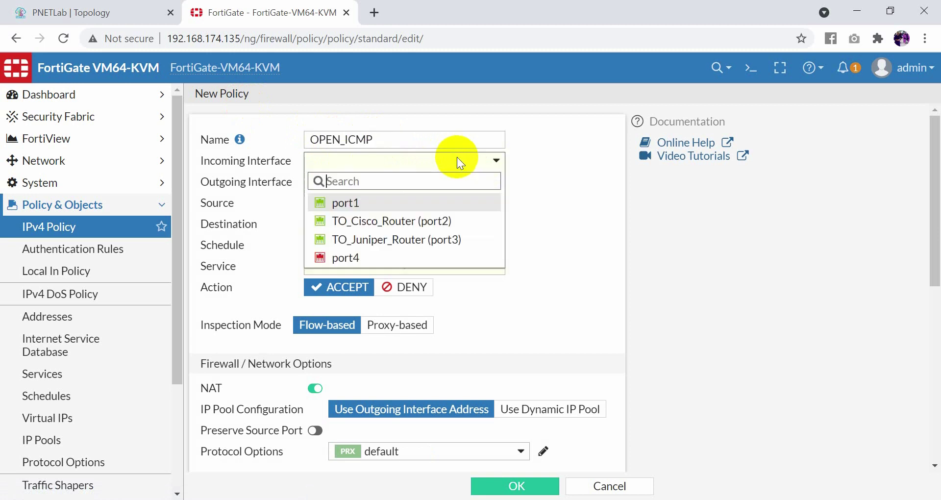
click(360, 225)
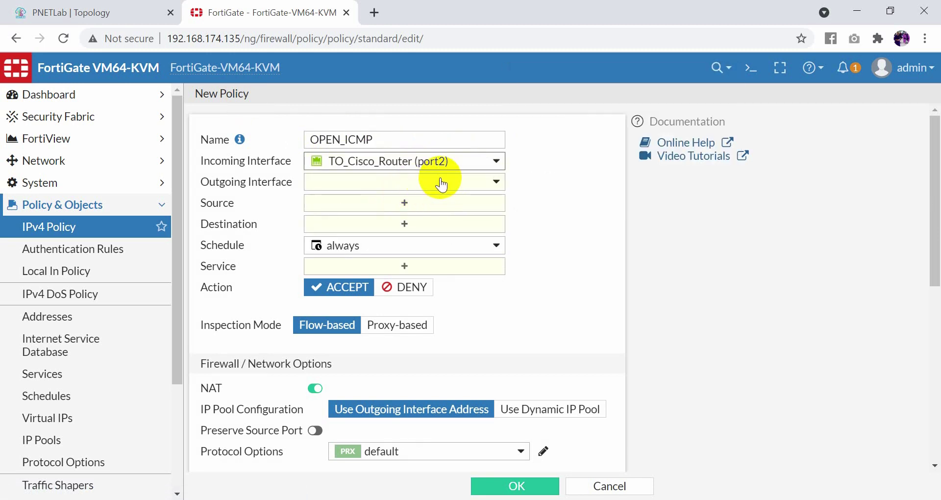
click(441, 182)
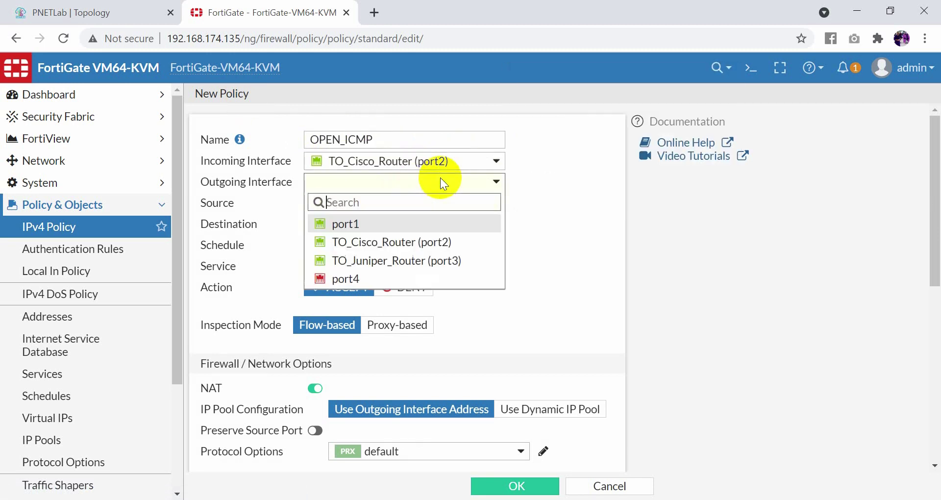
click(366, 271)
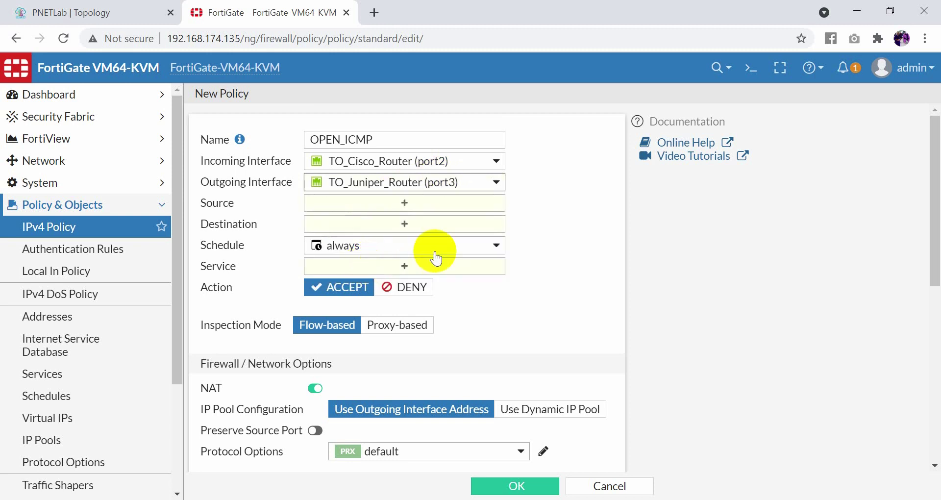
Set both the source and the destination address of the OPEN_ICMP policy to all
click(410, 204)
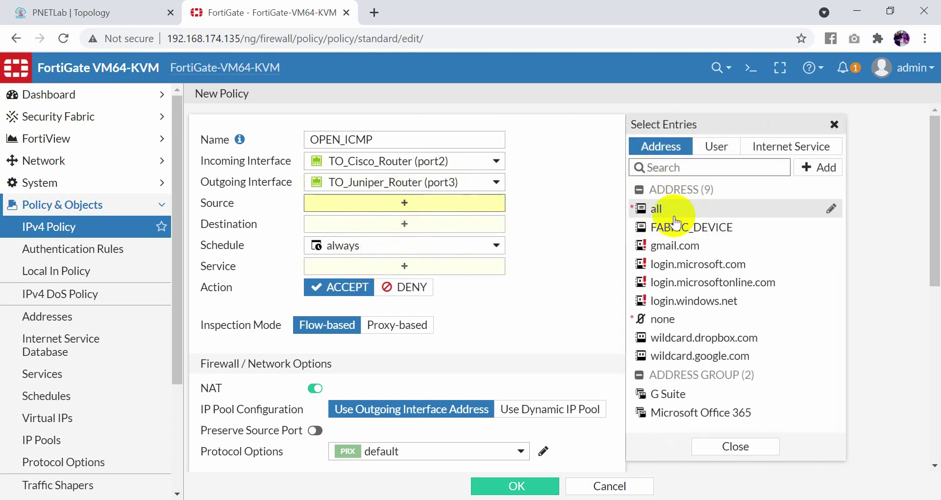
click(668, 214)
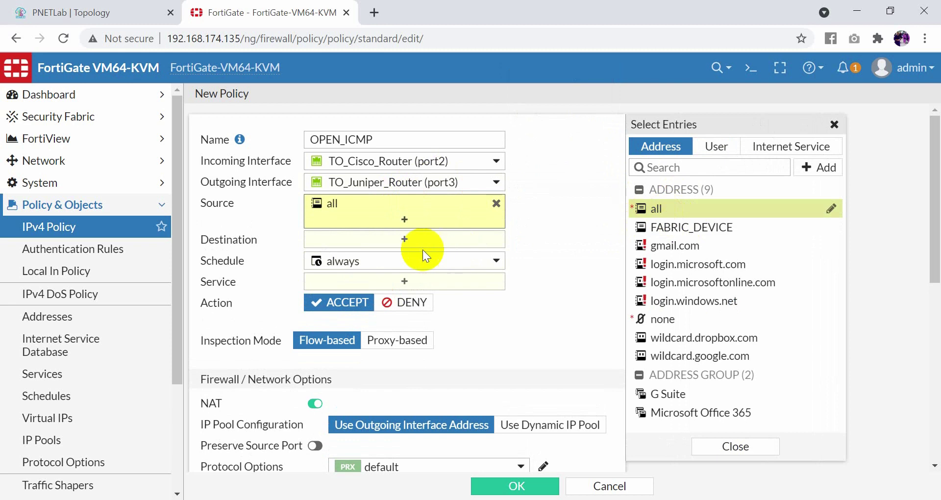
click(403, 241)
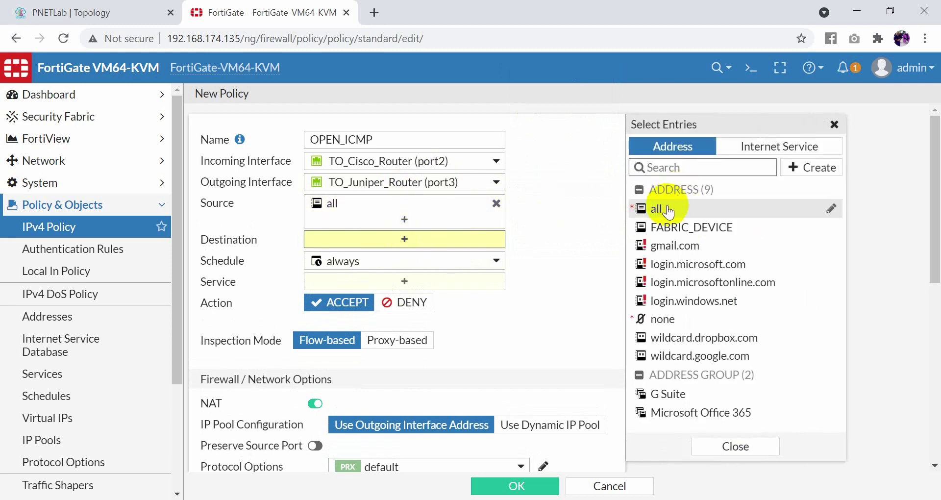
click(668, 211)
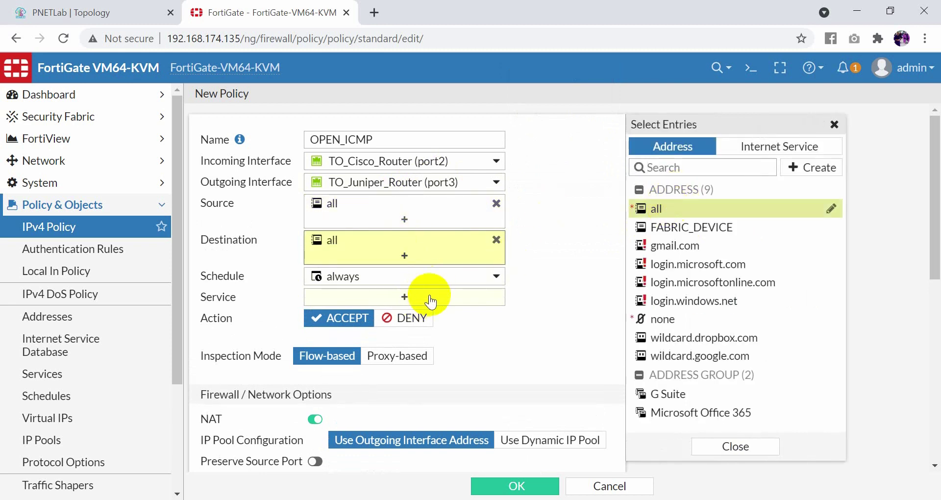
click(549, 273)
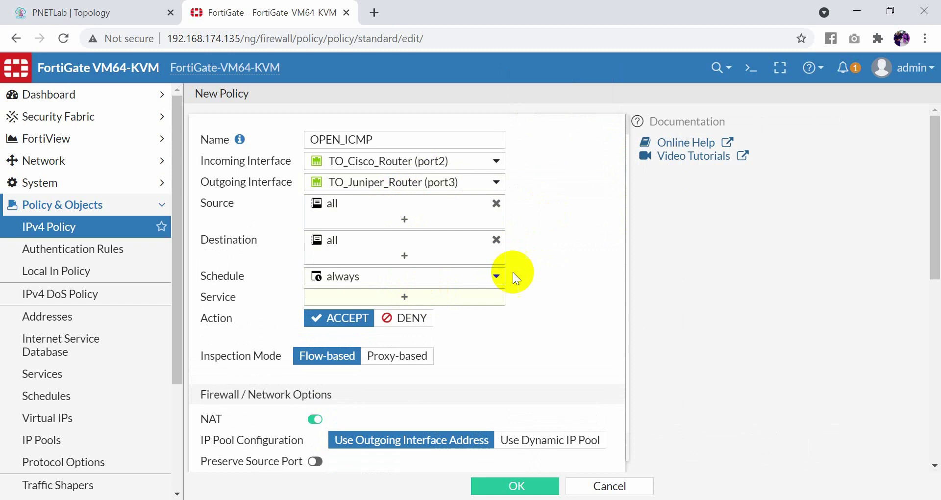
Keep the policy's schedule at always and set its service to ALL_ICMP with the ACCEPT action
click(480, 277)
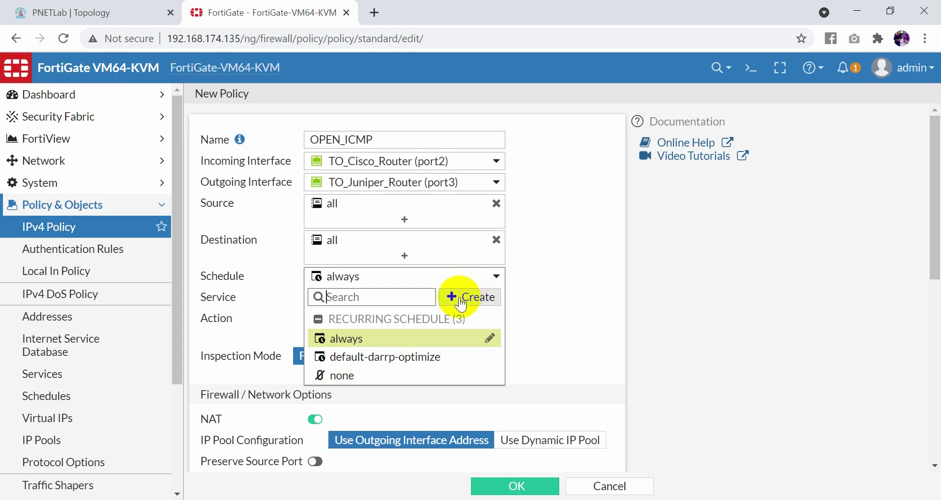
click(557, 271)
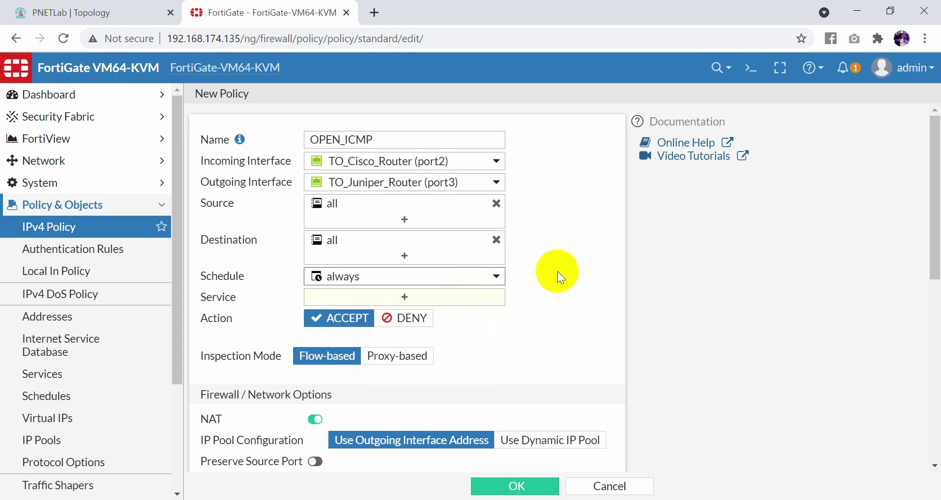
click(401, 299)
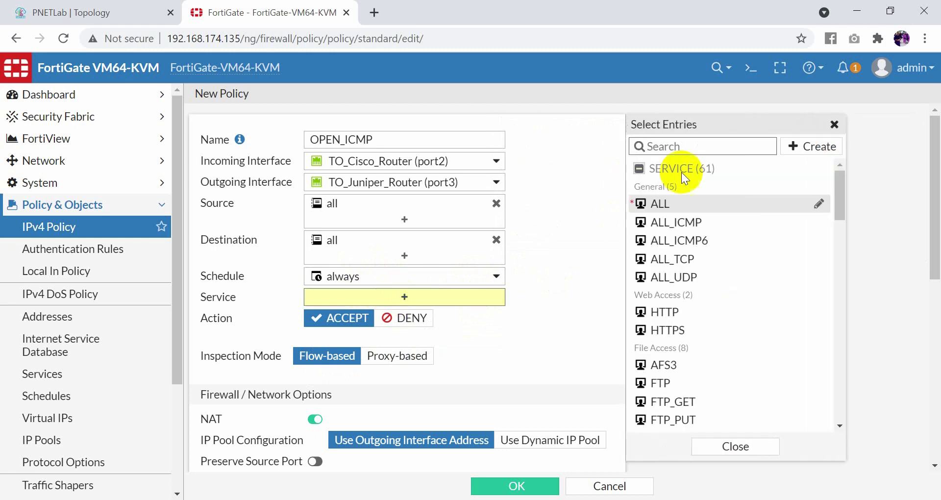
mouse_move(667, 228)
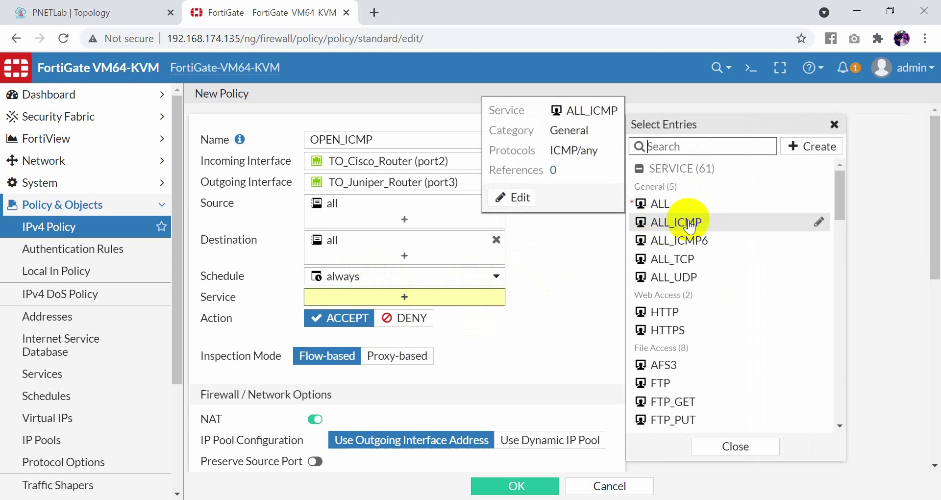
click(658, 232)
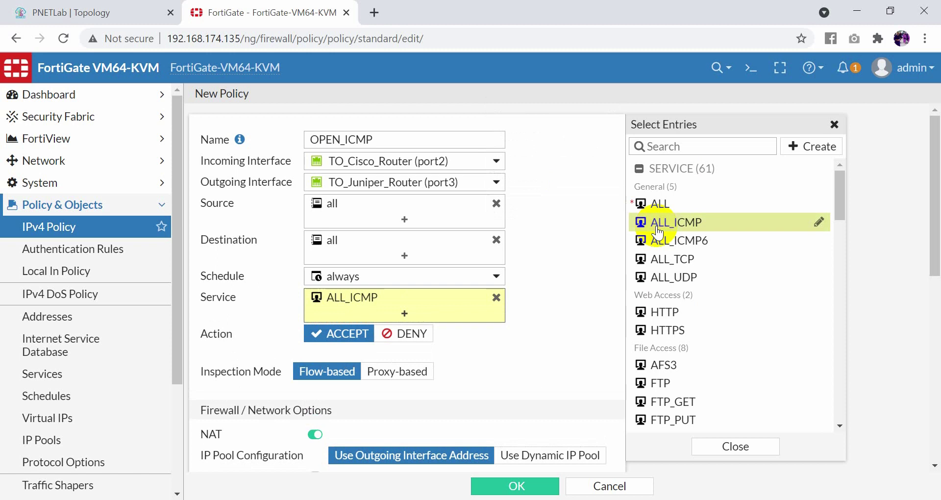
click(532, 331)
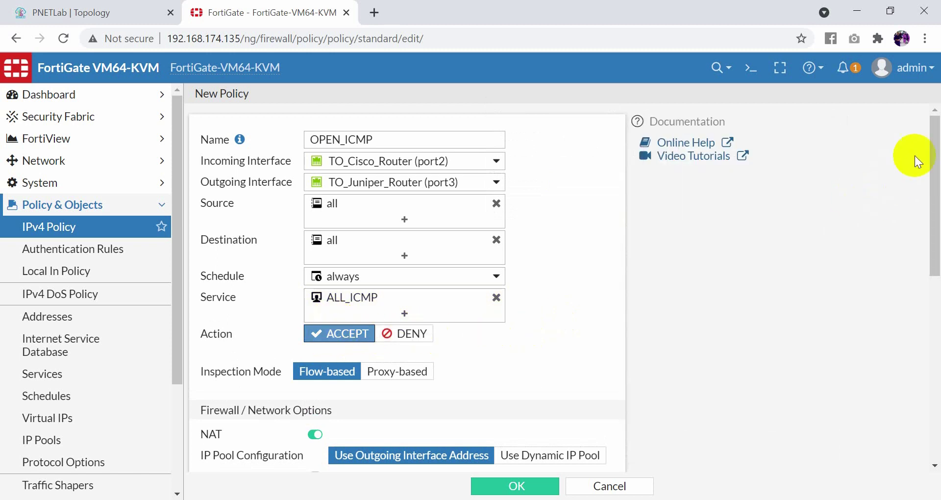
Save the OPEN_ICMP policy, leaving its security profile and logging options at their defaults
drag(937, 147, 828, 408)
mouse_move(466, 498)
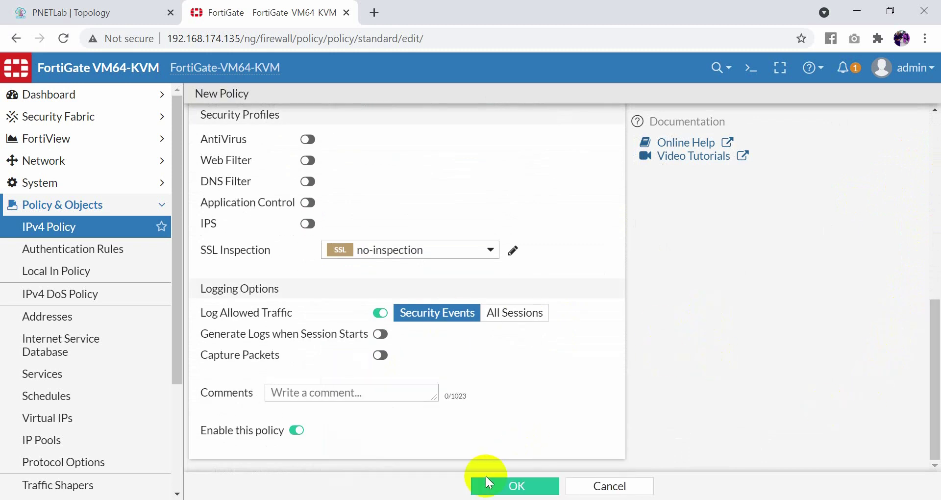
click(495, 490)
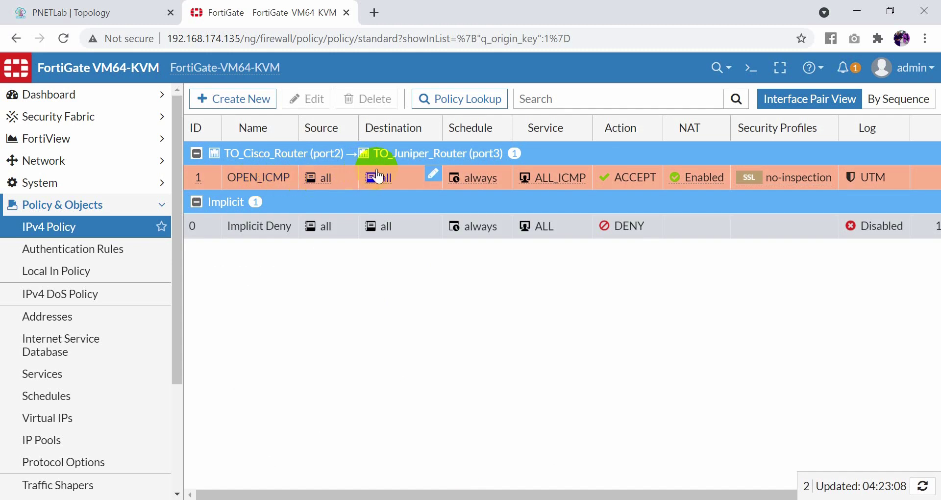
click(618, 190)
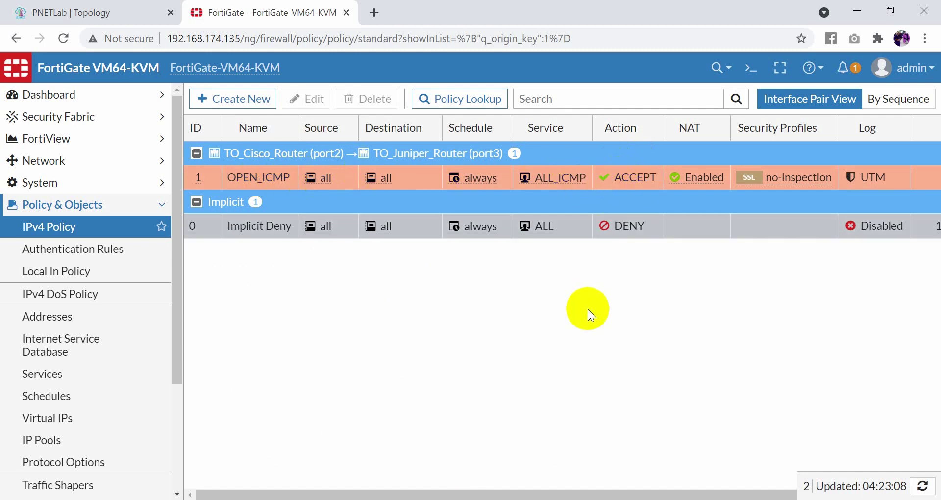
Return to the PNETLab topology, ping the Server at 13.0.0.2 from the VPC's console, and minimize the console window
click(125, 12)
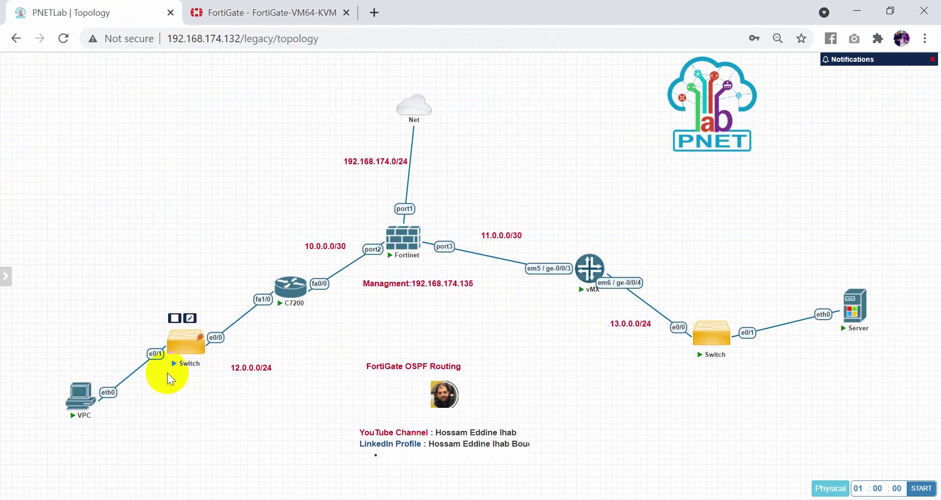
click(62, 409)
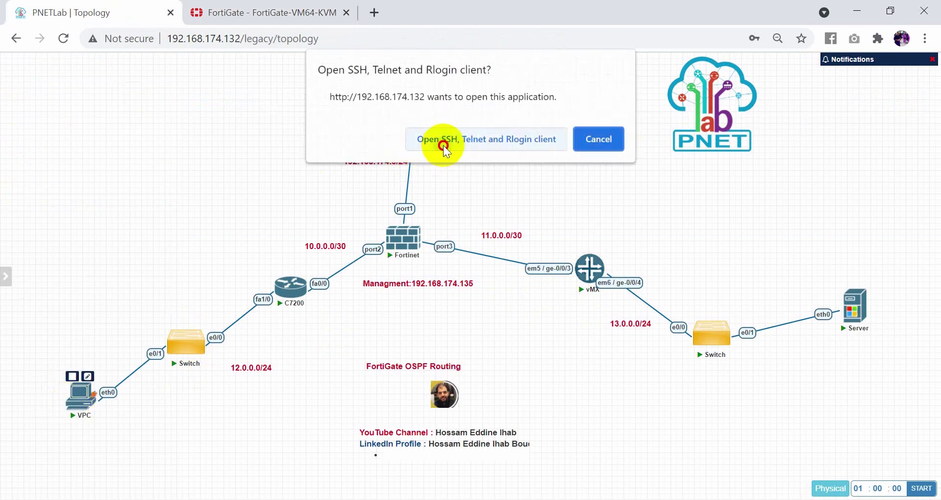
click(442, 143)
key(Return)
key(Return)
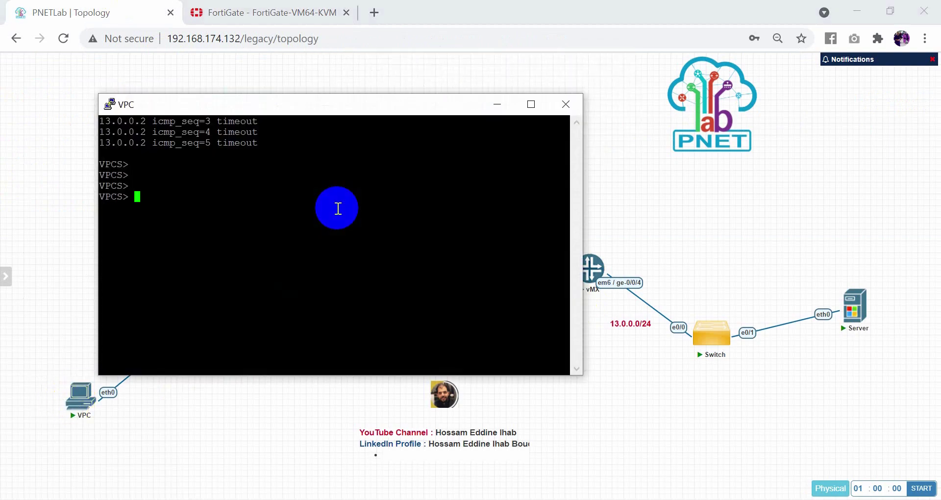
text(ping 13.0.0.2)
key(Return)
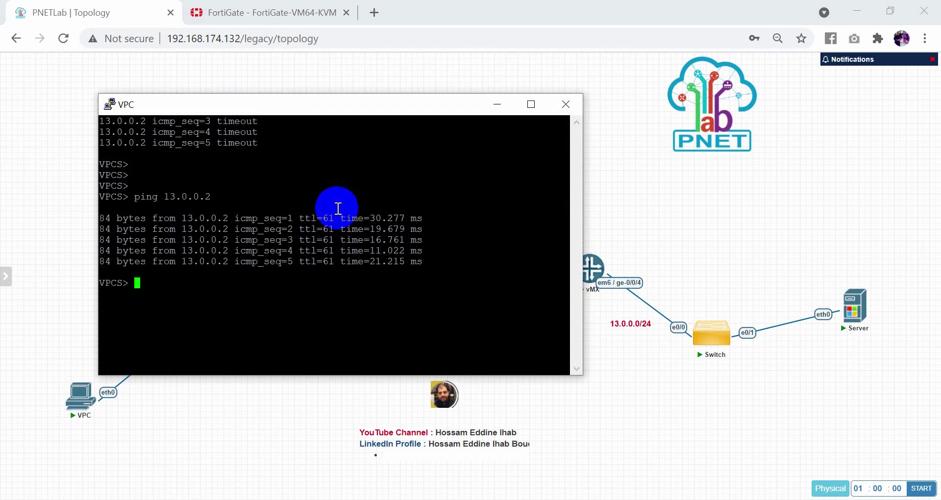
click(504, 106)
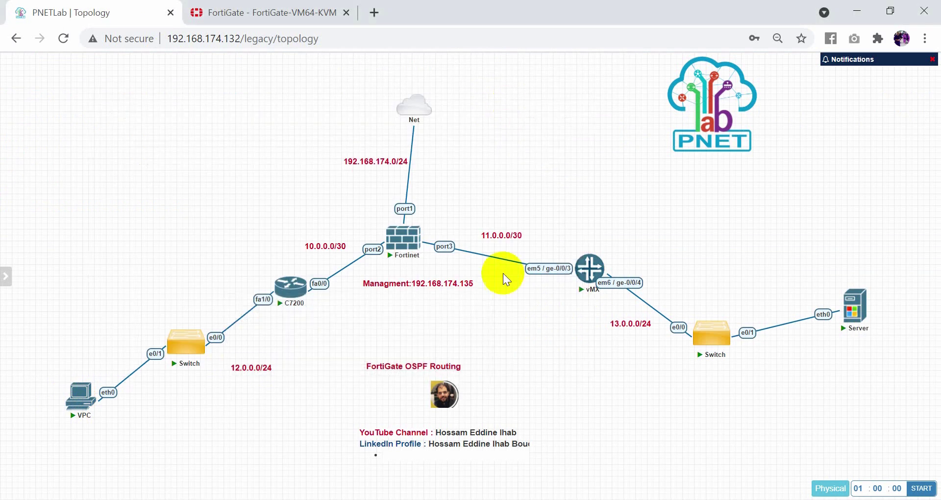